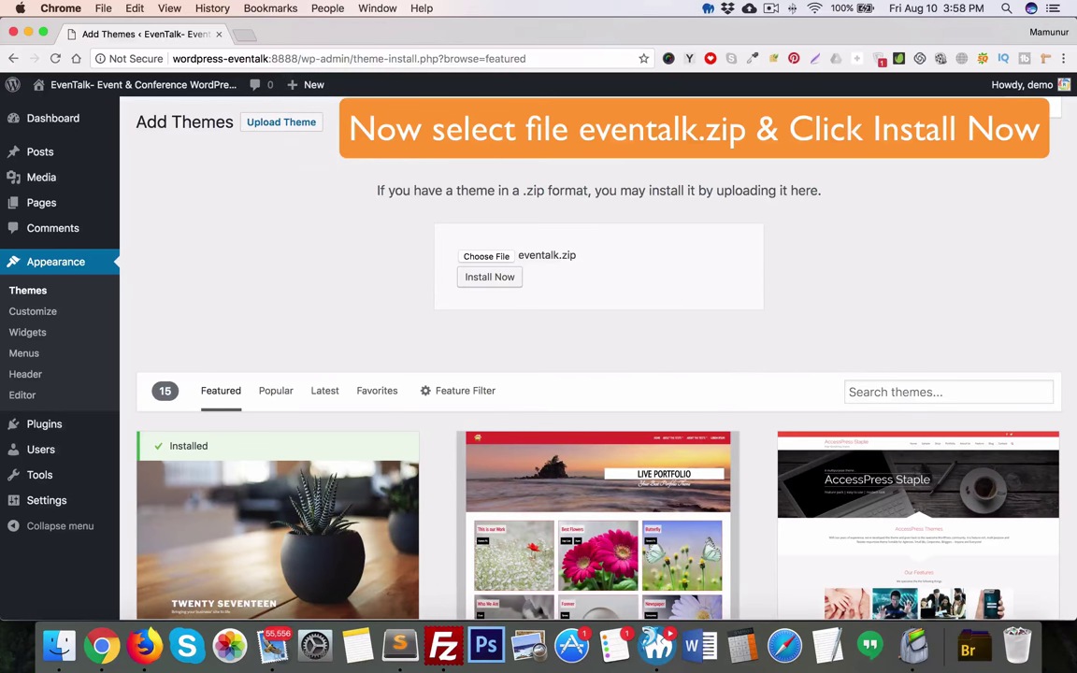
- Install the theme from the chosen eventalk.zip file and activate it
{"action": "left_click", "coordinate": [476, 280]}
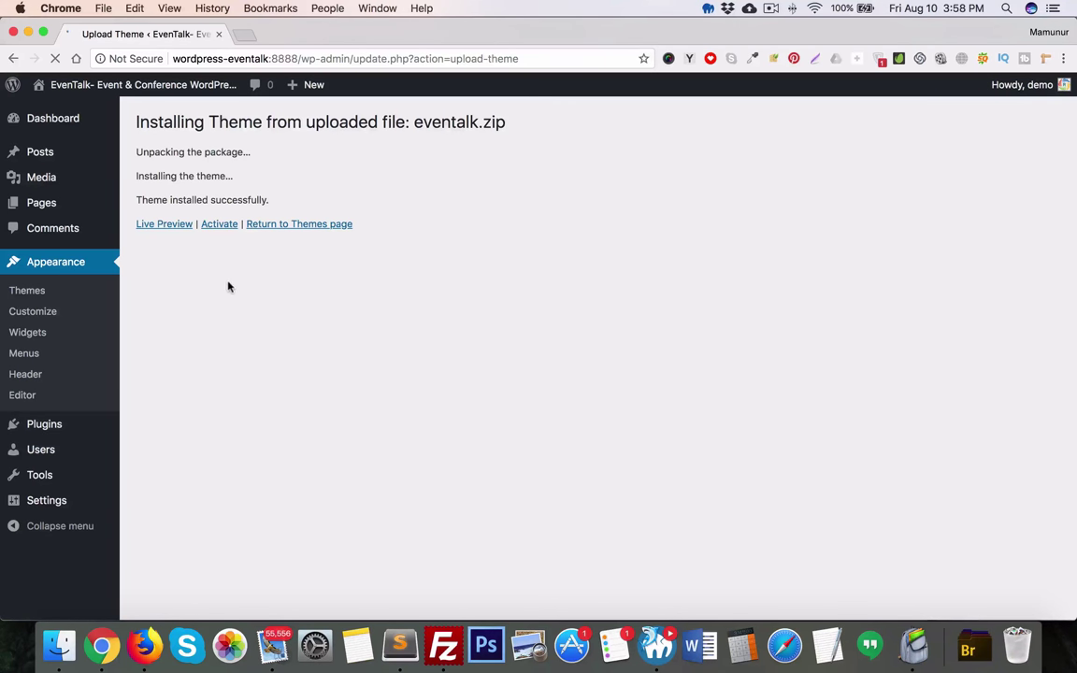
{"action": "left_click", "coordinate": [215, 226]}
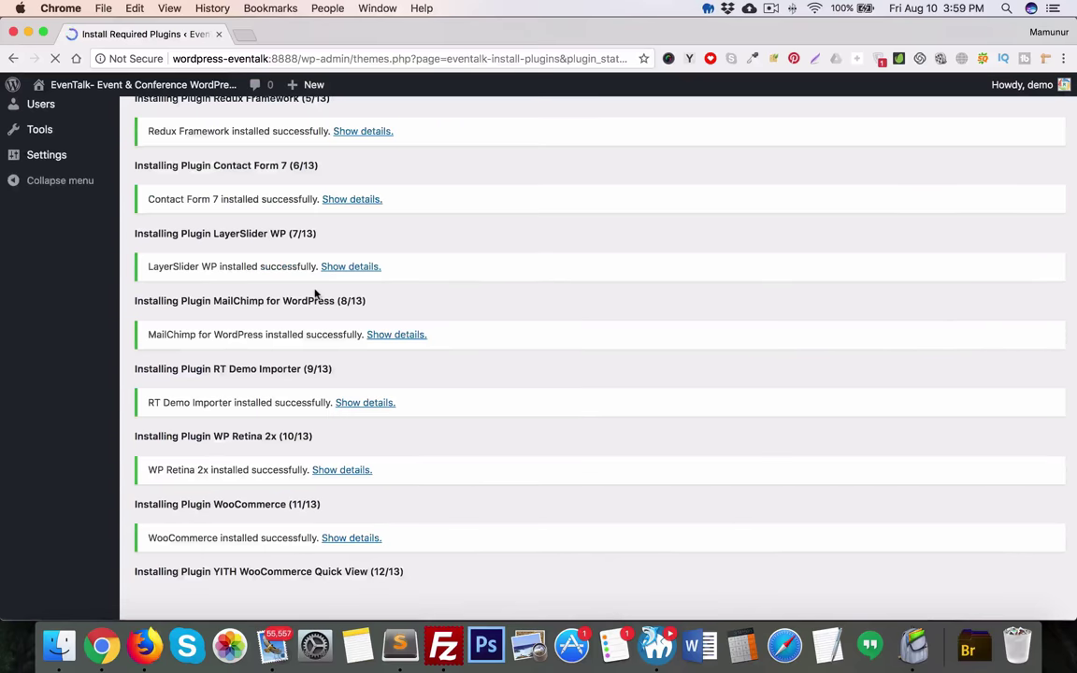
- Follow the progress of the required plugins' installation and quit the Mail application
{"action": "scroll", "coordinate": [313, 290], "scroll_direction": "down", "scroll_amount": 1}
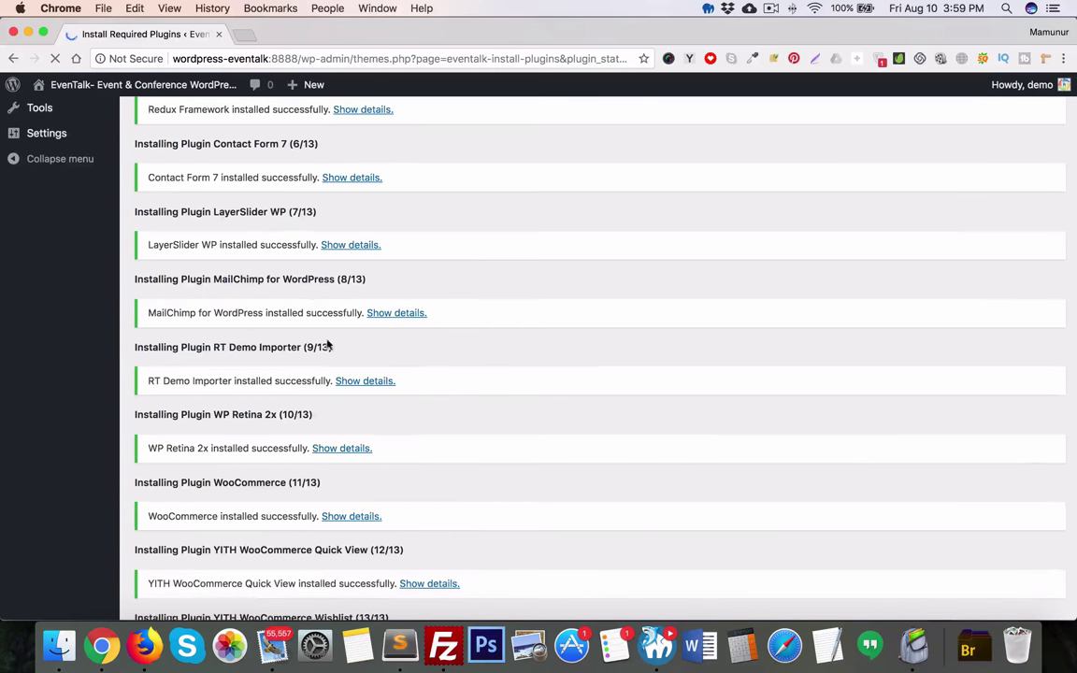
{"action": "scroll", "coordinate": [353, 403], "scroll_direction": "down", "scroll_amount": 1}
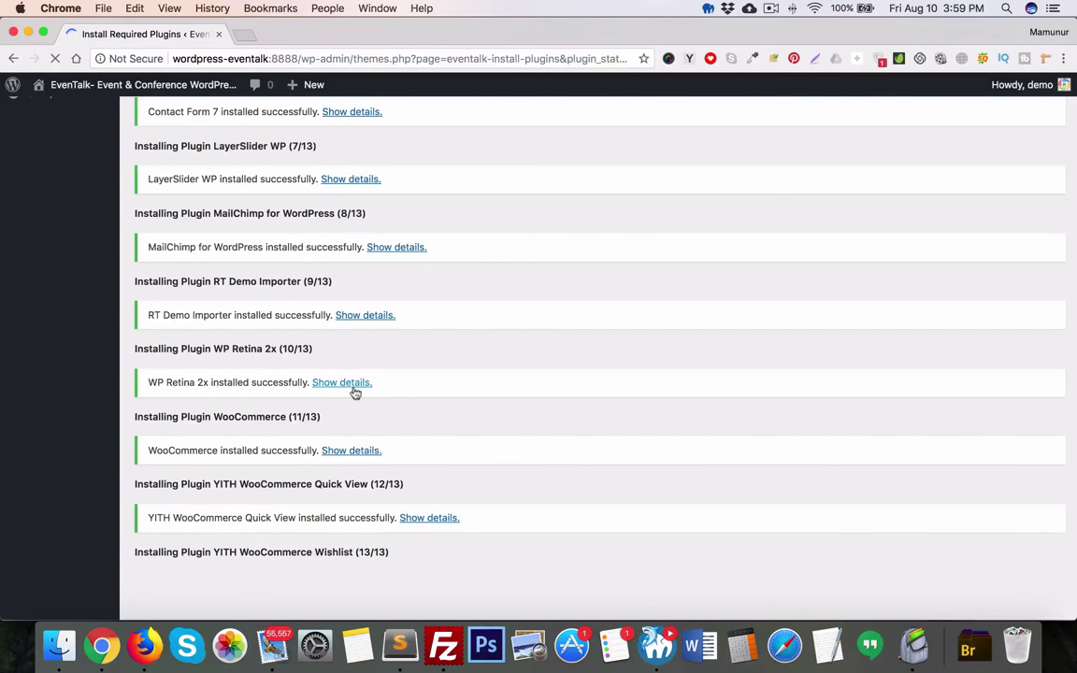
{"action": "right_click", "coordinate": [273, 643]}
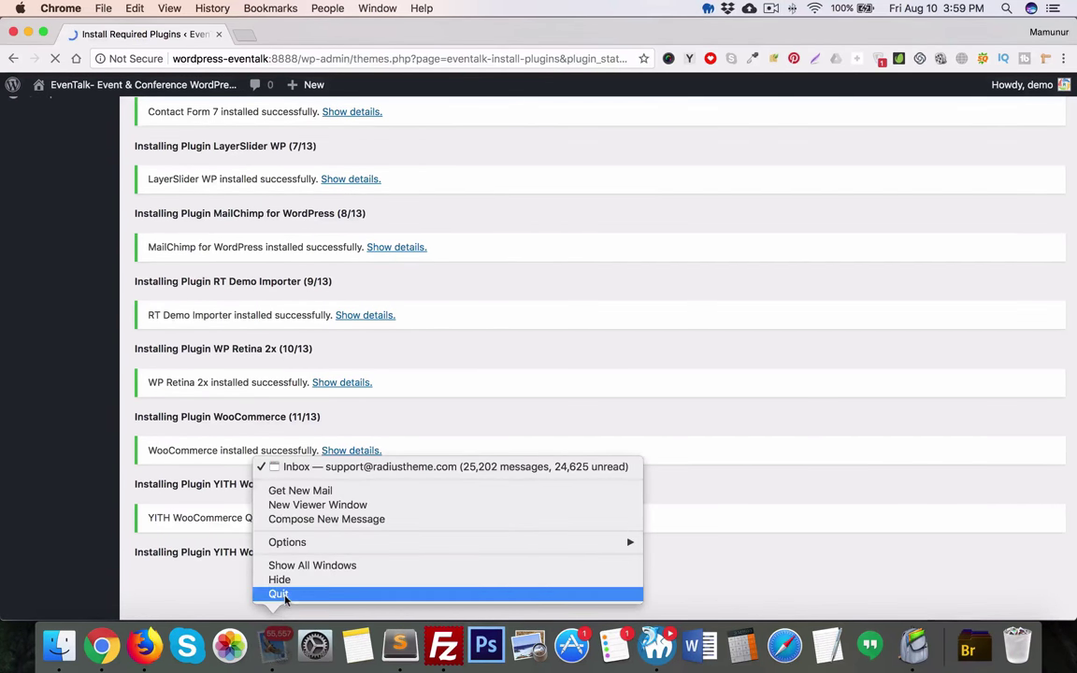
{"action": "left_click", "coordinate": [281, 594]}
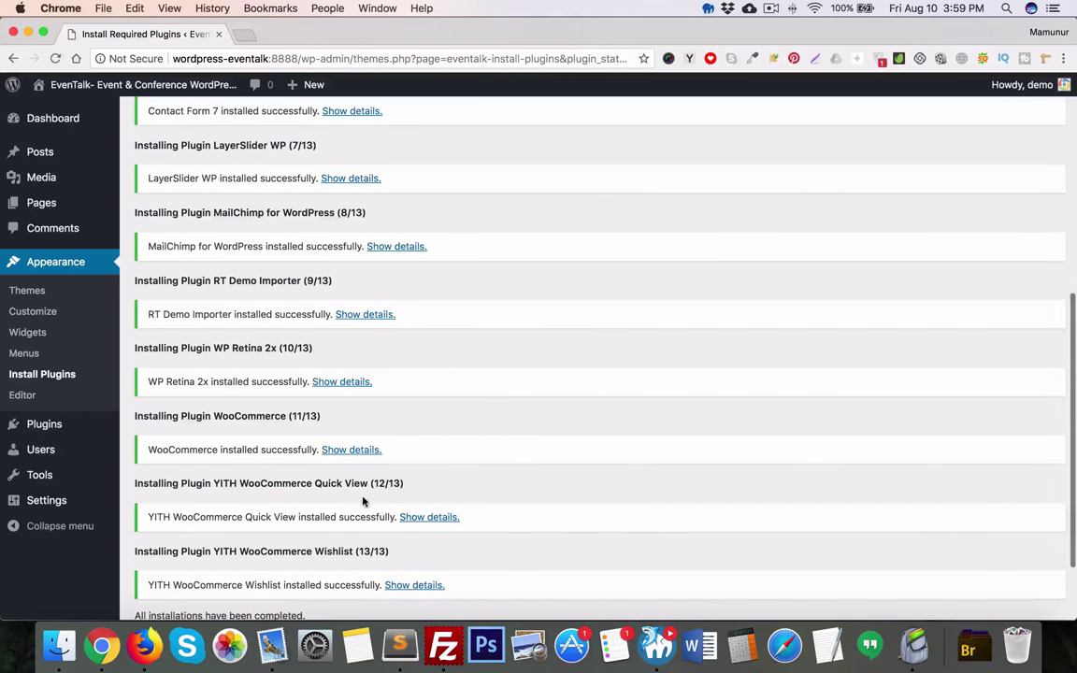
- Return to the Required Plugins Installer and bulk-activate all of the theme's required and recommended plugins
{"action": "scroll", "coordinate": [369, 491], "scroll_direction": "down", "scroll_amount": 3}
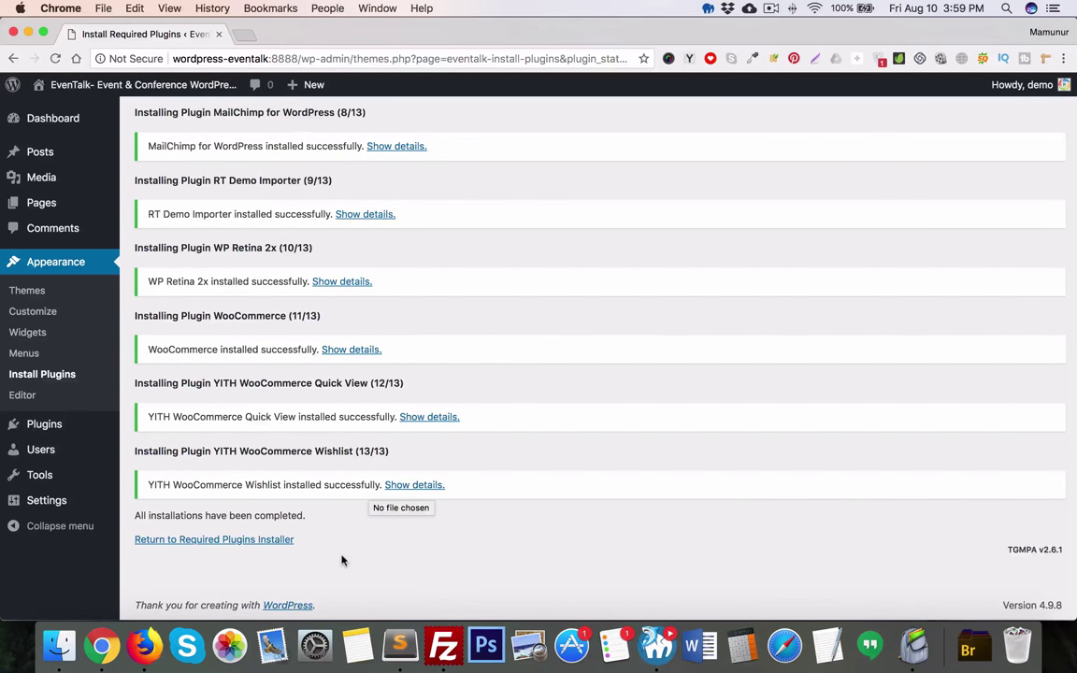
{"action": "left_click", "coordinate": [205, 540]}
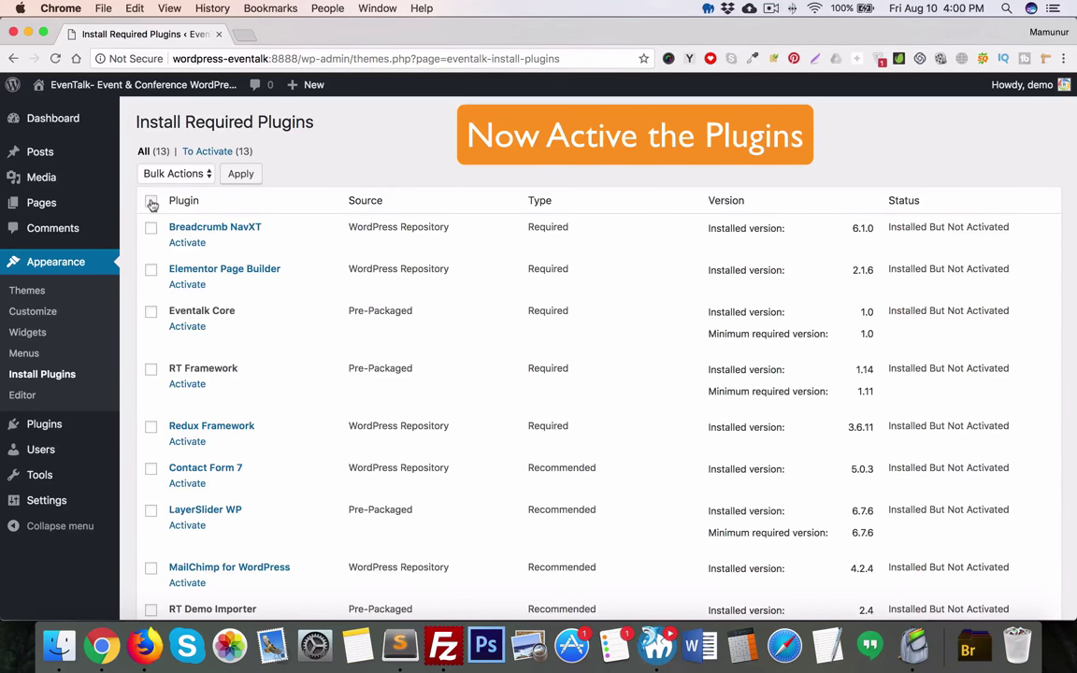
{"action": "scroll", "coordinate": [252, 370], "scroll_direction": "down", "scroll_amount": 5}
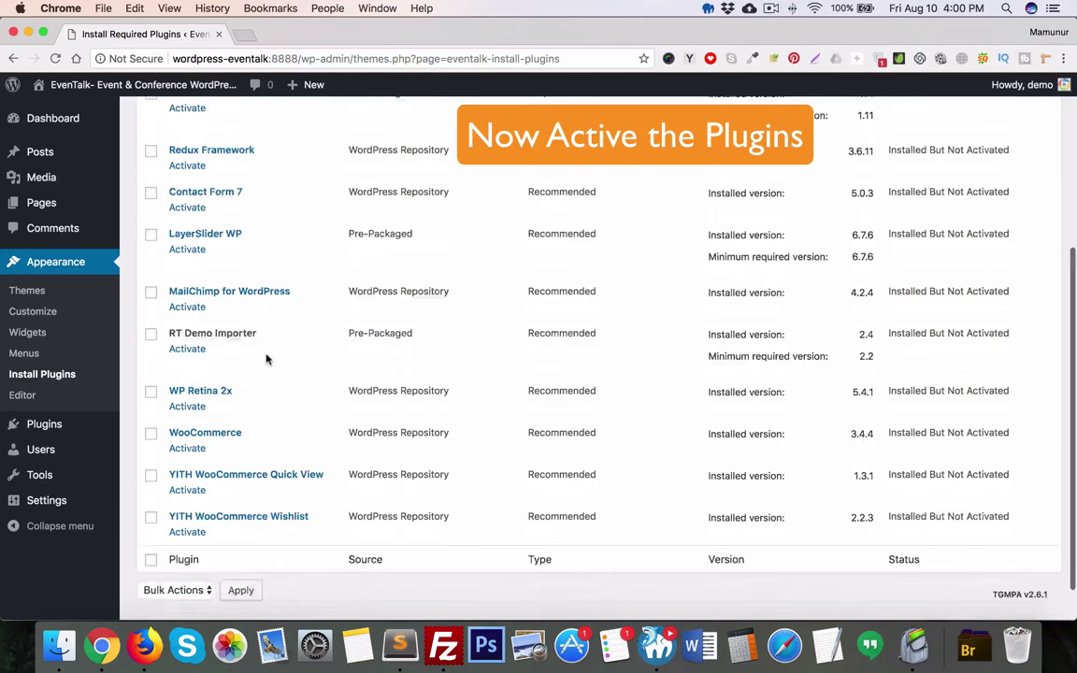
{"action": "scroll", "coordinate": [265, 358], "scroll_direction": "up", "scroll_amount": 5}
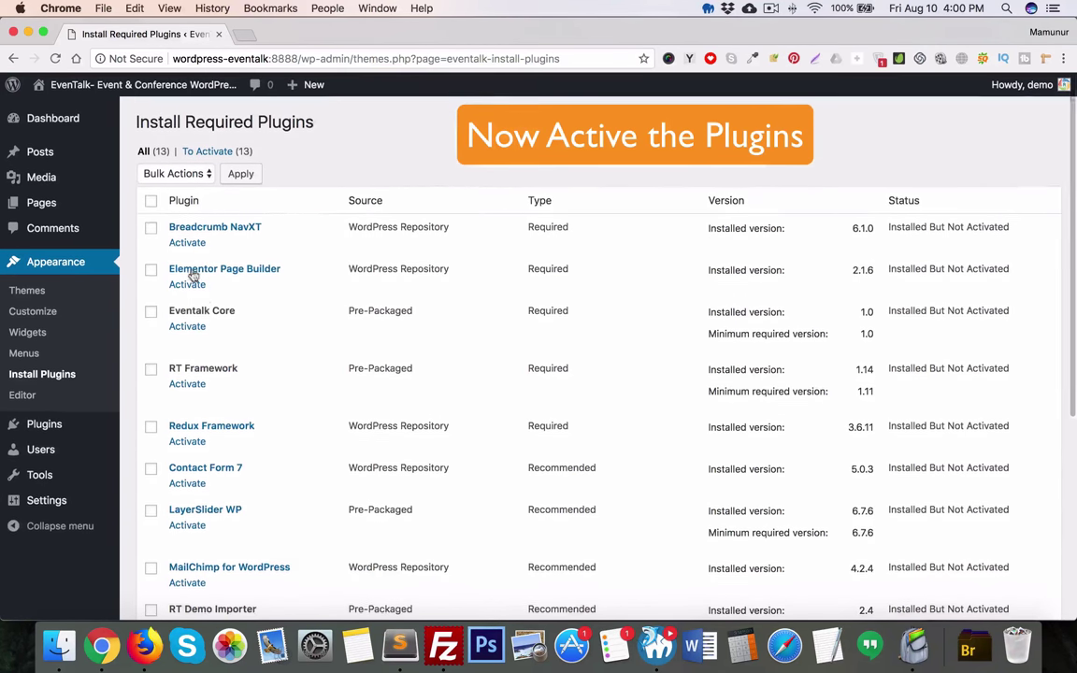
{"action": "left_click", "coordinate": [151, 201]}
{"action": "left_click", "coordinate": [169, 174]}
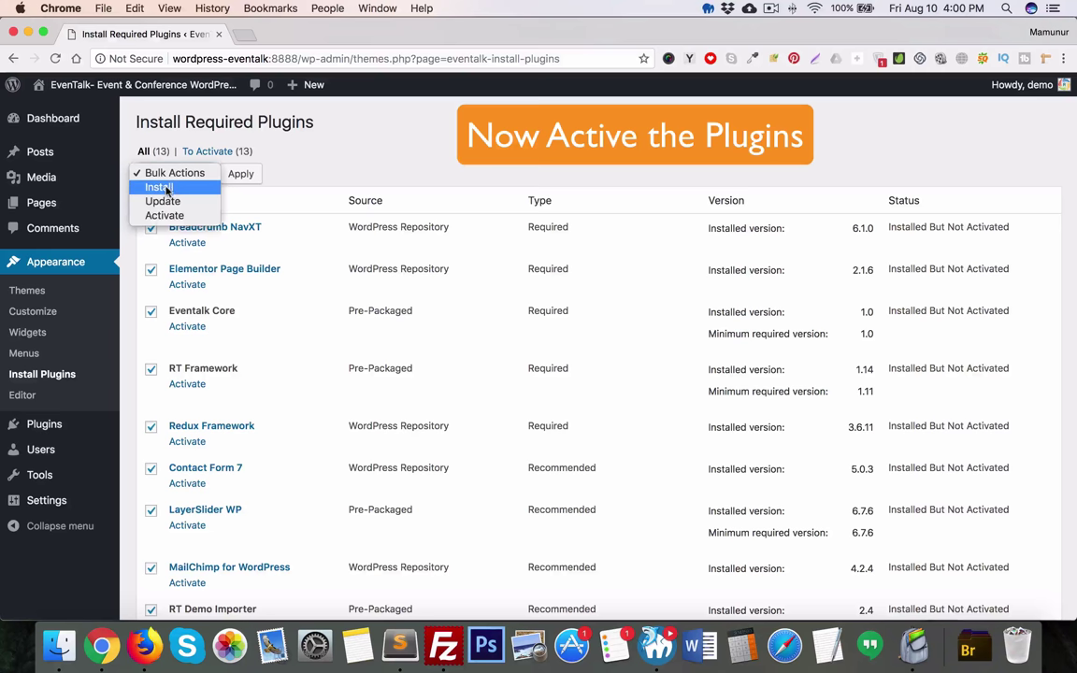
{"action": "left_click", "coordinate": [165, 216]}
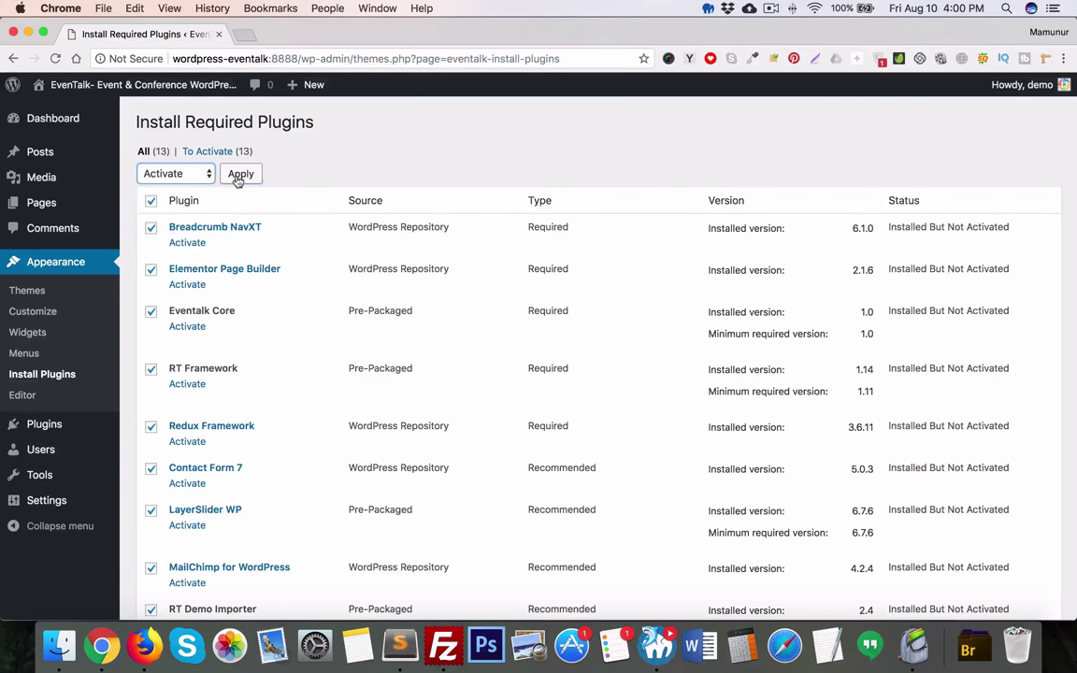
{"action": "left_click", "coordinate": [240, 175]}
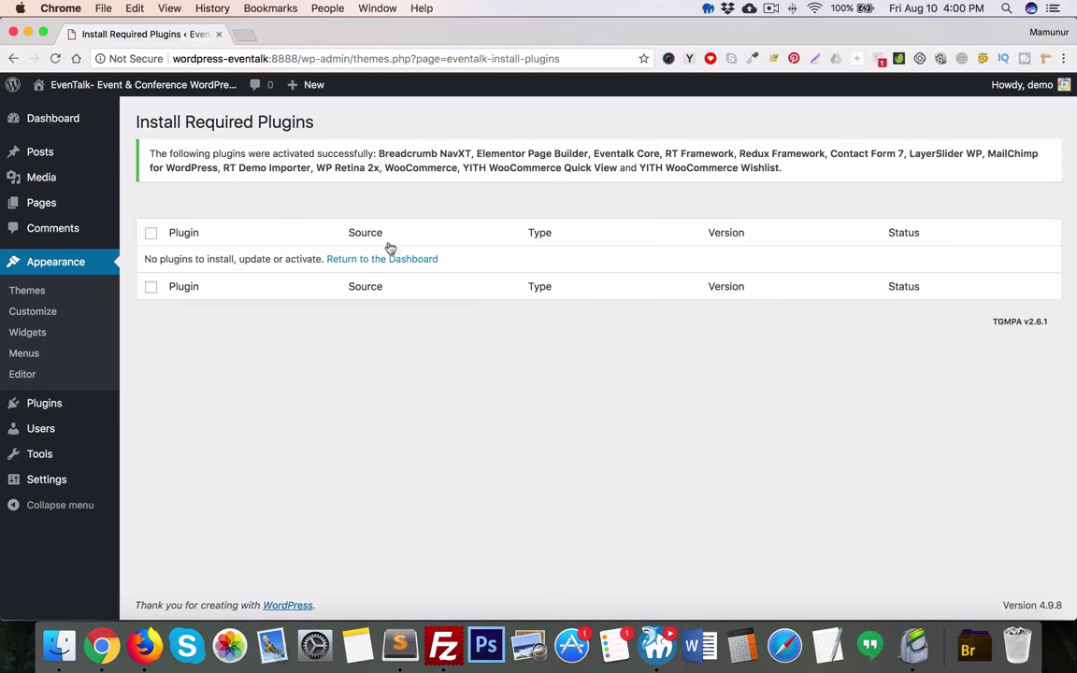
- Leave the required plugins page for the dashboard and open the list of installed plugins
{"action": "left_click", "coordinate": [417, 263]}
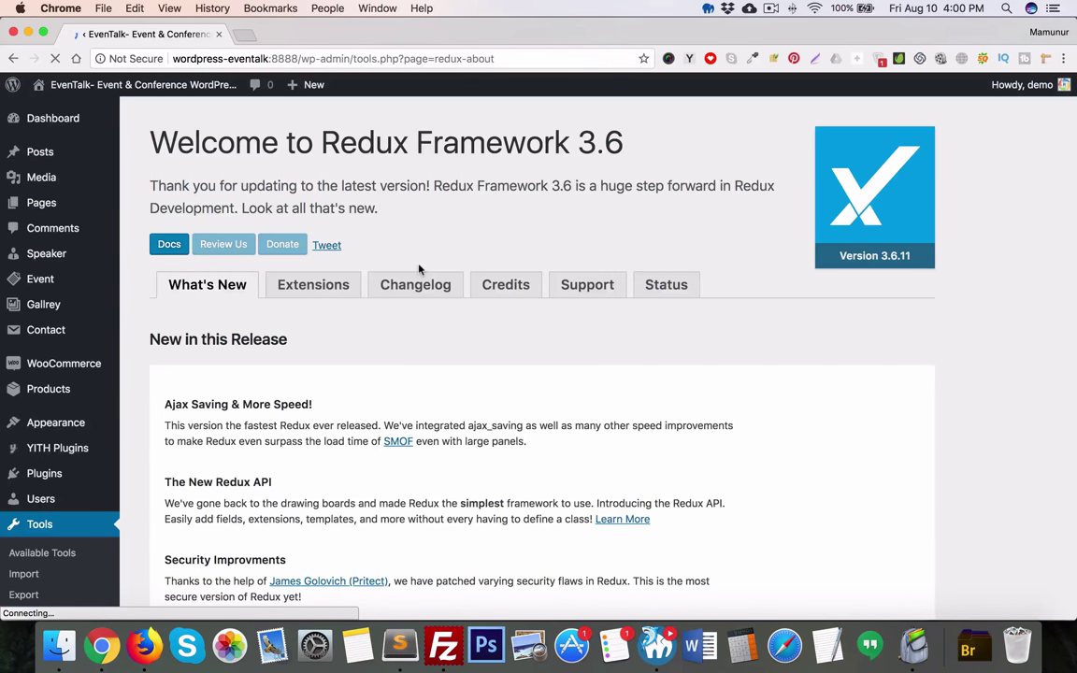
{"action": "scroll", "coordinate": [245, 303], "scroll_direction": "down", "scroll_amount": 3}
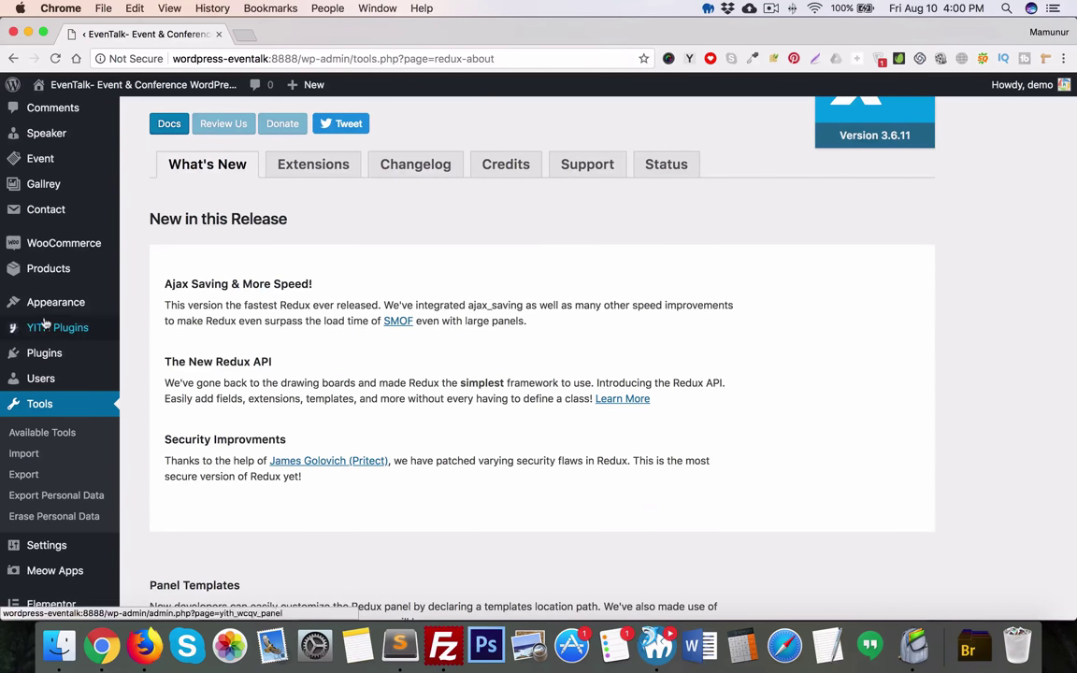
{"action": "mouse_move", "coordinate": [46, 357]}
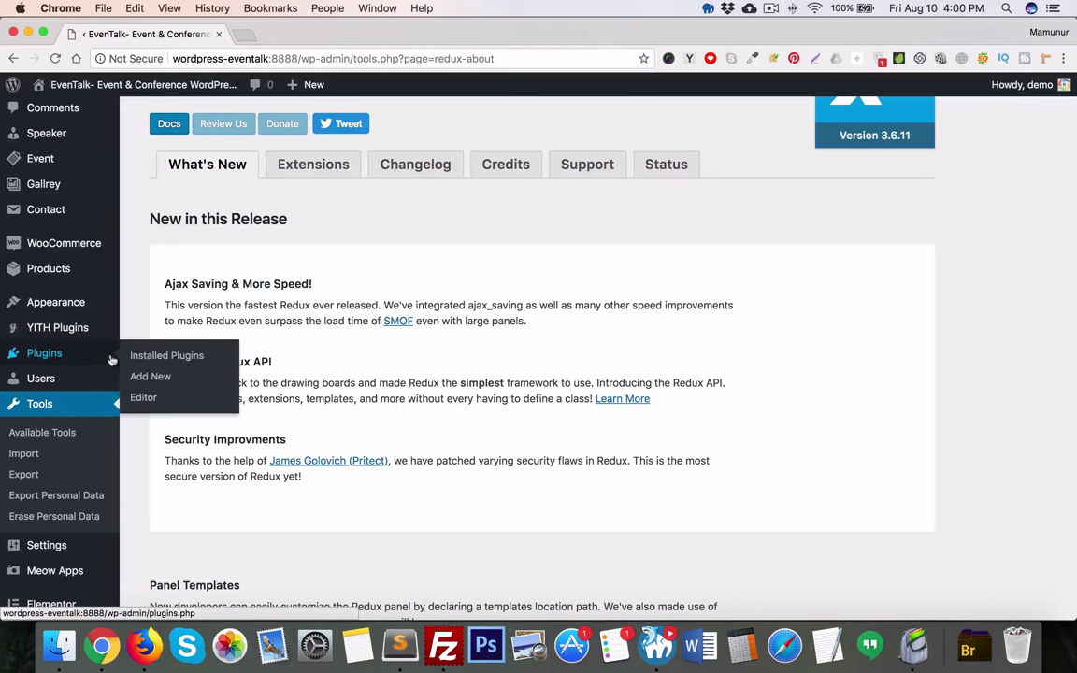
{"action": "left_click", "coordinate": [162, 360]}
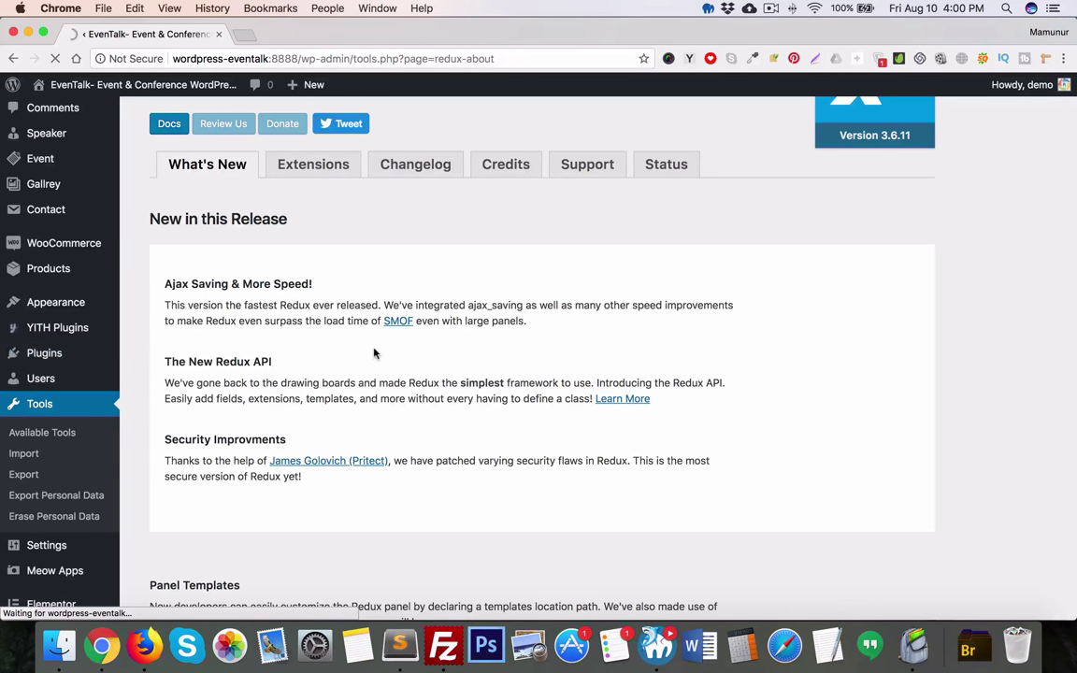
- Find RT Demo Importer among the installed plugins and open its Install Demo Contents page
{"action": "scroll", "coordinate": [374, 353], "scroll_direction": "down", "scroll_amount": 5}
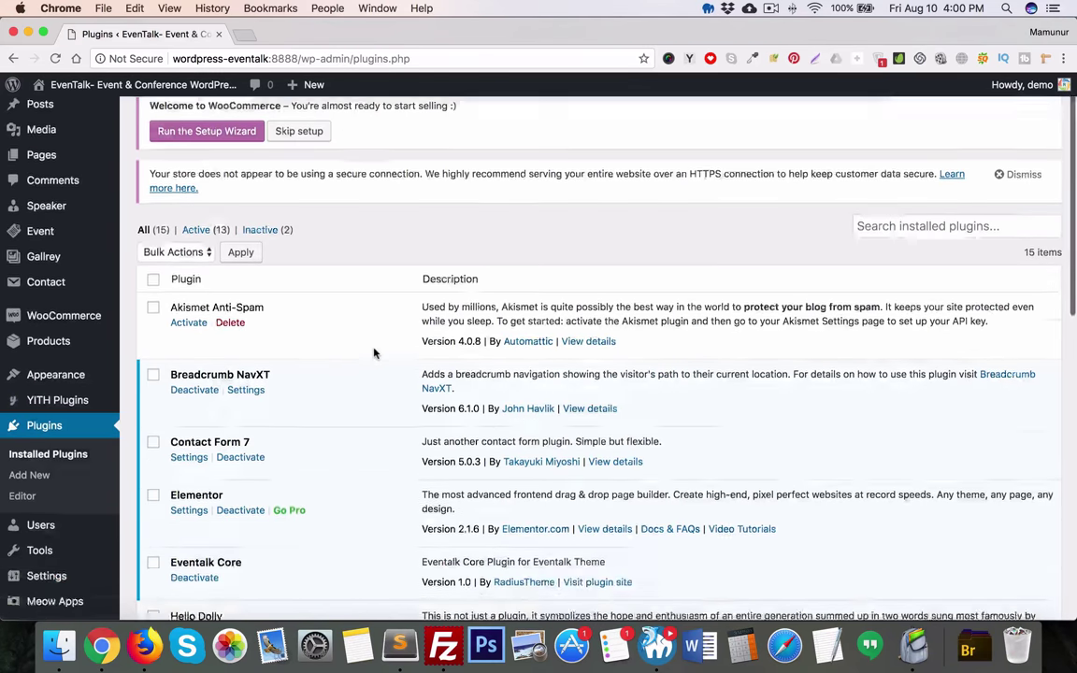
{"action": "scroll", "coordinate": [374, 352], "scroll_direction": "down", "scroll_amount": 5}
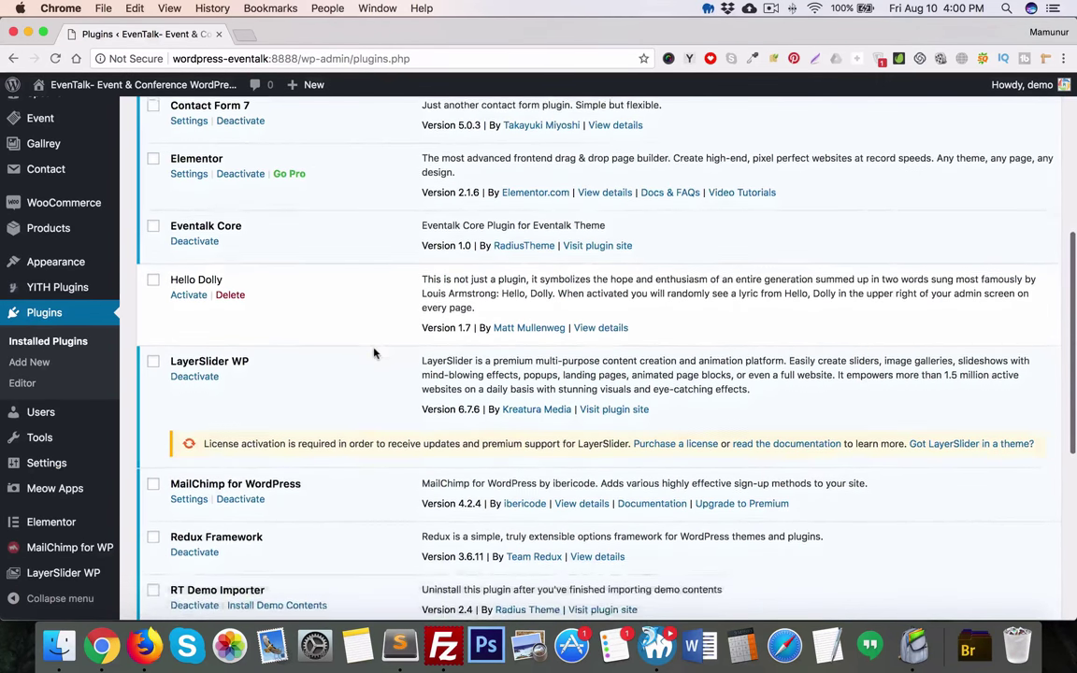
{"action": "scroll", "coordinate": [374, 353], "scroll_direction": "down", "scroll_amount": 4}
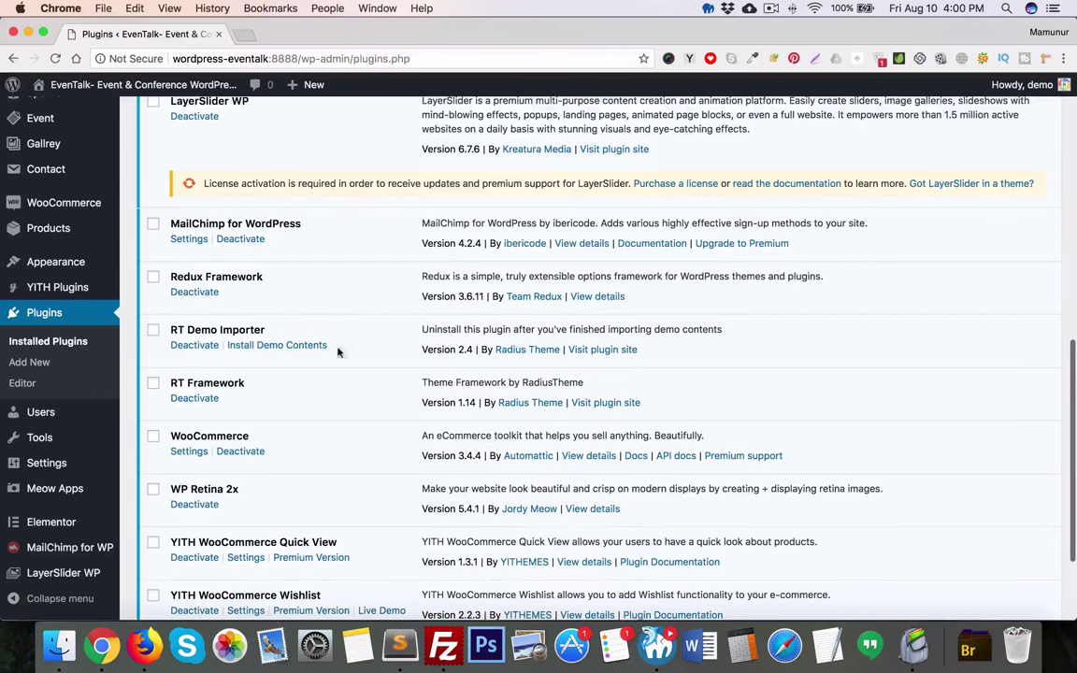
{"action": "left_click_drag", "start_coordinate": [264, 329], "coordinate": [186, 329]}
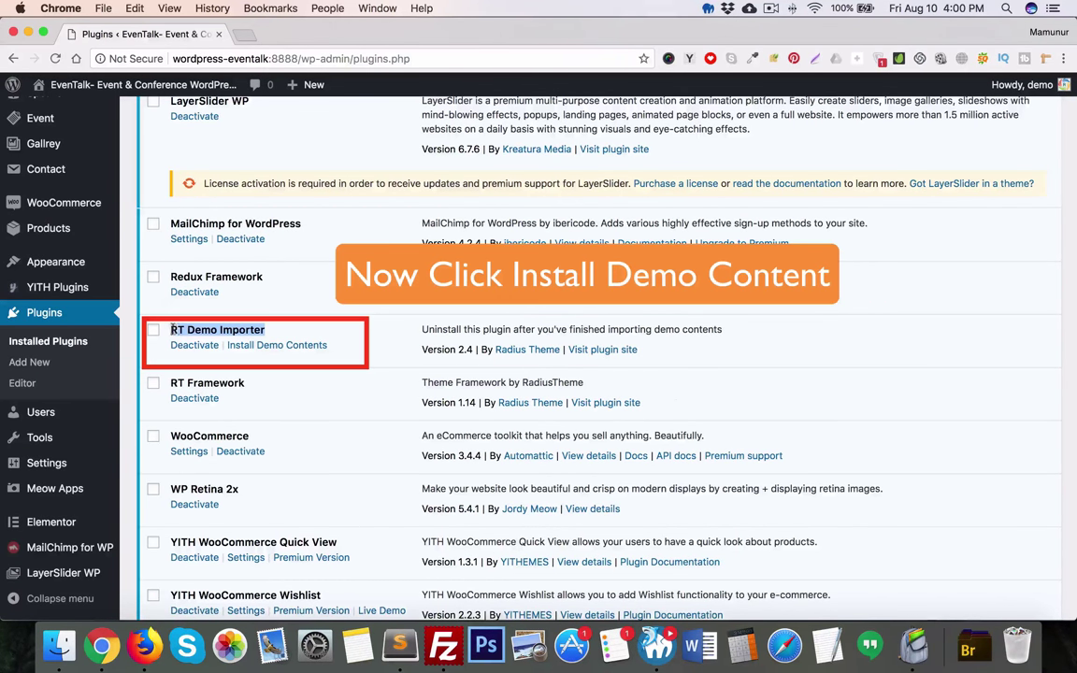
{"action": "left_click", "coordinate": [271, 349]}
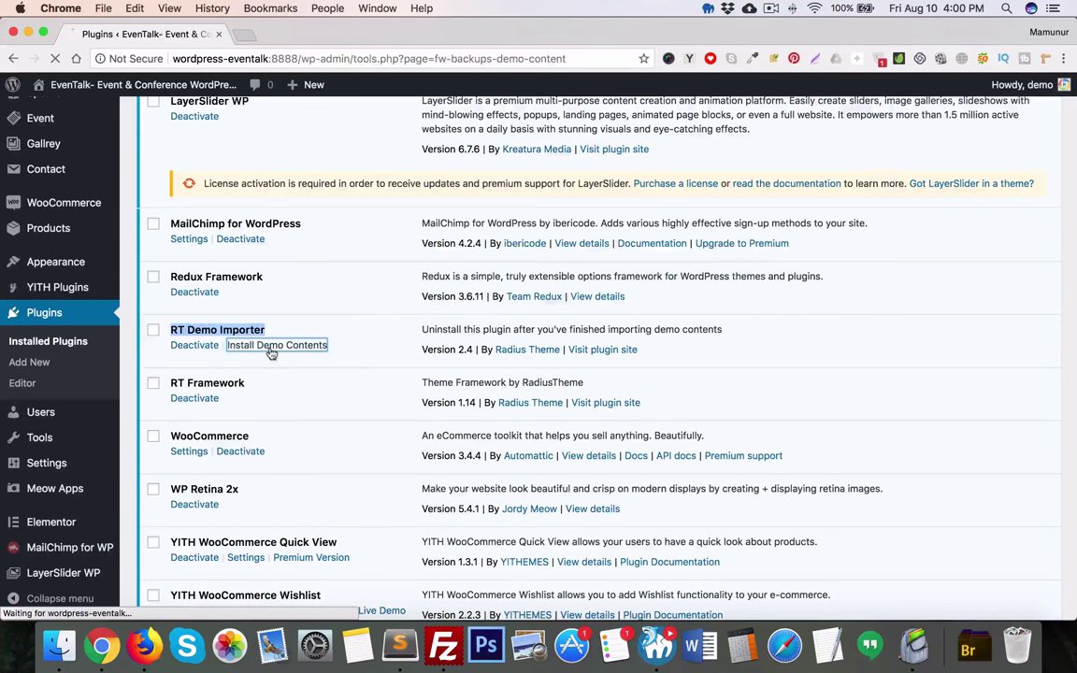
- Look through the available demo layouts, both the Home 1 to Home 5 variants and their One Page versions
{"action": "scroll", "coordinate": [269, 353], "scroll_direction": "down", "scroll_amount": 2}
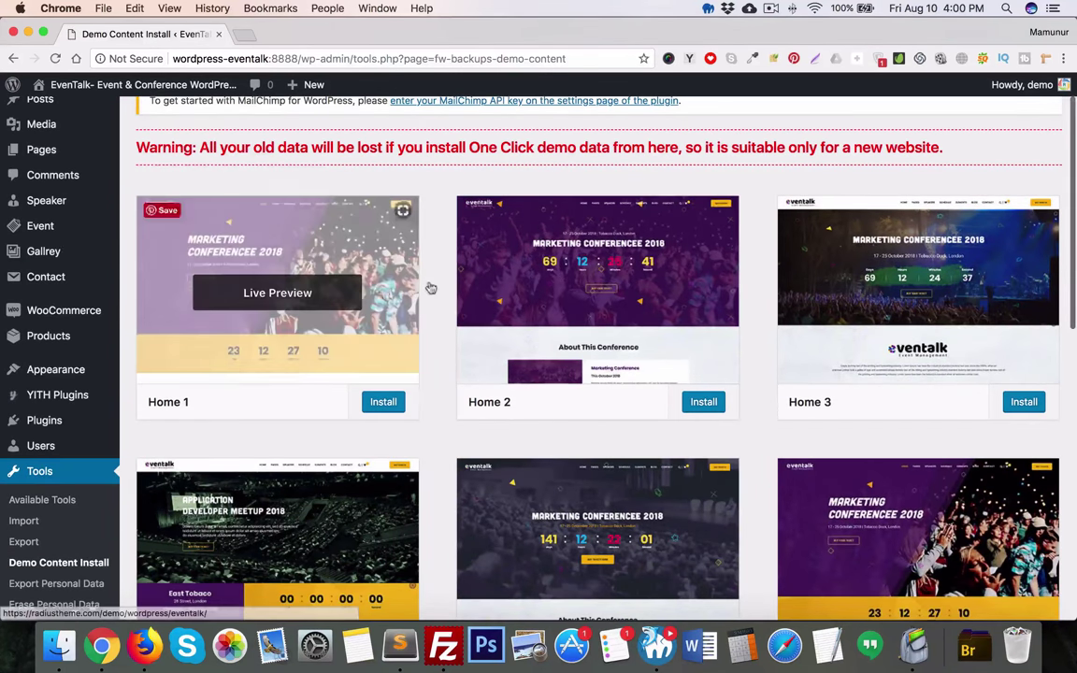
{"action": "scroll", "coordinate": [928, 312], "scroll_direction": "down", "scroll_amount": 4}
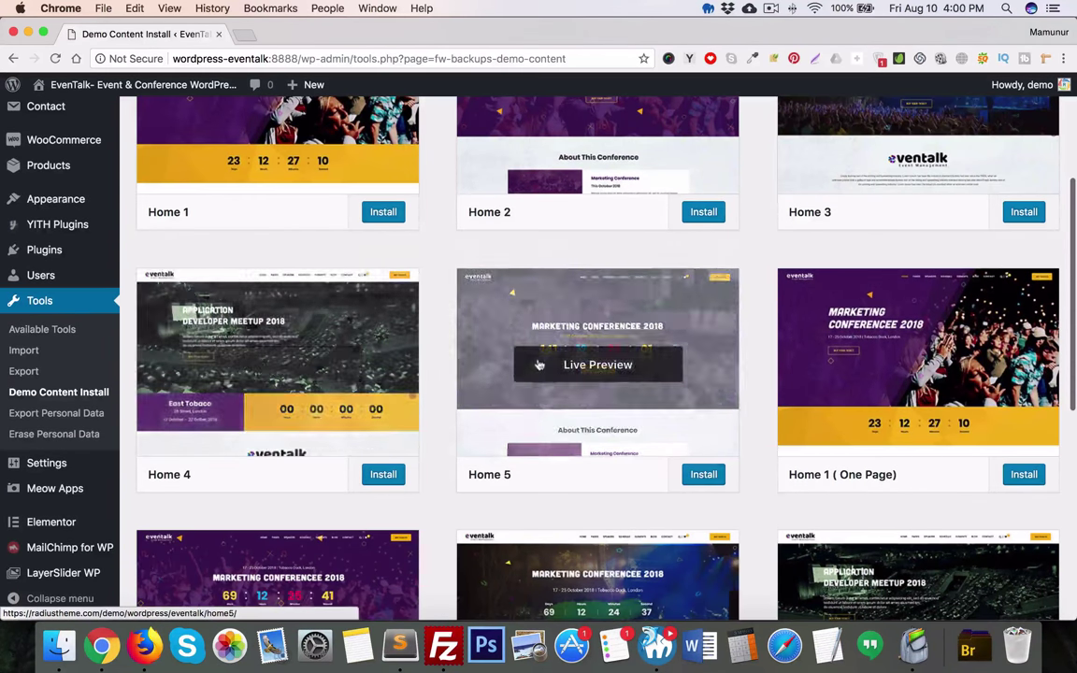
{"action": "scroll", "coordinate": [369, 315], "scroll_direction": "down", "scroll_amount": 1}
{"action": "scroll", "coordinate": [440, 312], "scroll_direction": "down", "scroll_amount": 3}
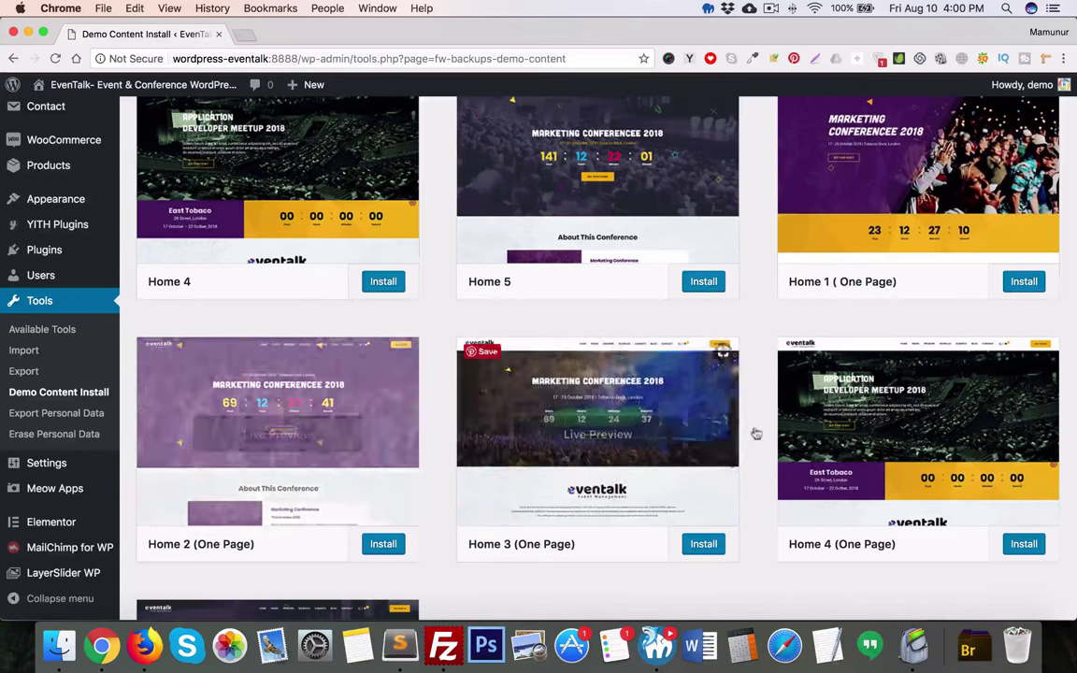
{"action": "scroll", "coordinate": [860, 433], "scroll_direction": "down", "scroll_amount": 5}
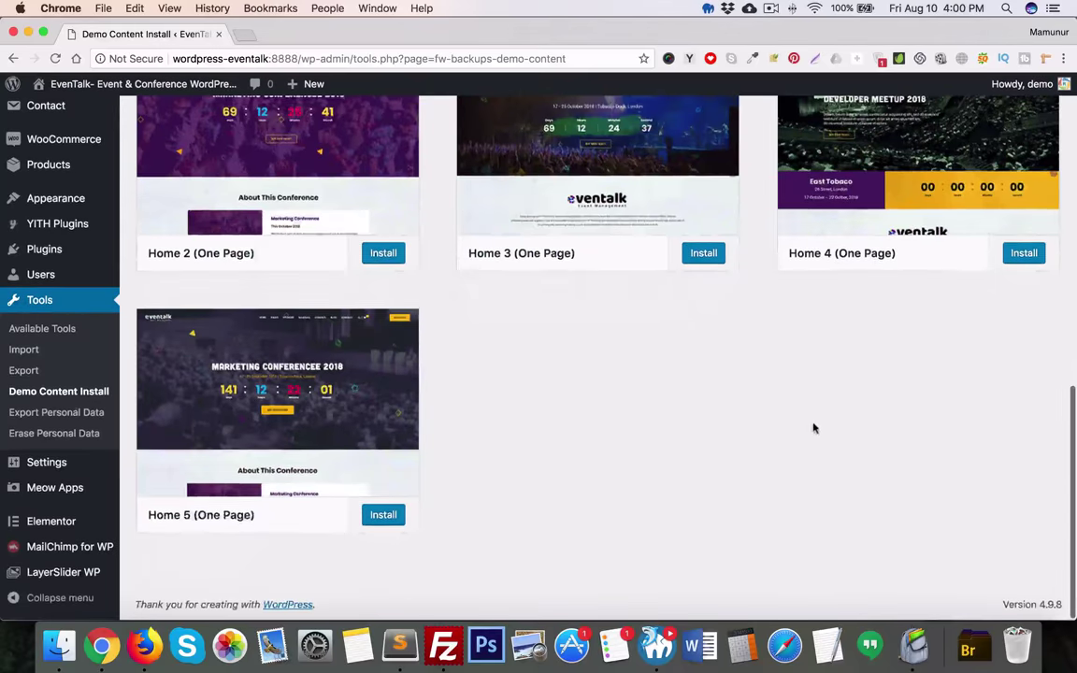
{"action": "scroll", "coordinate": [813, 428], "scroll_direction": "up", "scroll_amount": 10}
{"action": "scroll", "coordinate": [671, 368], "scroll_direction": "up", "scroll_amount": 2}
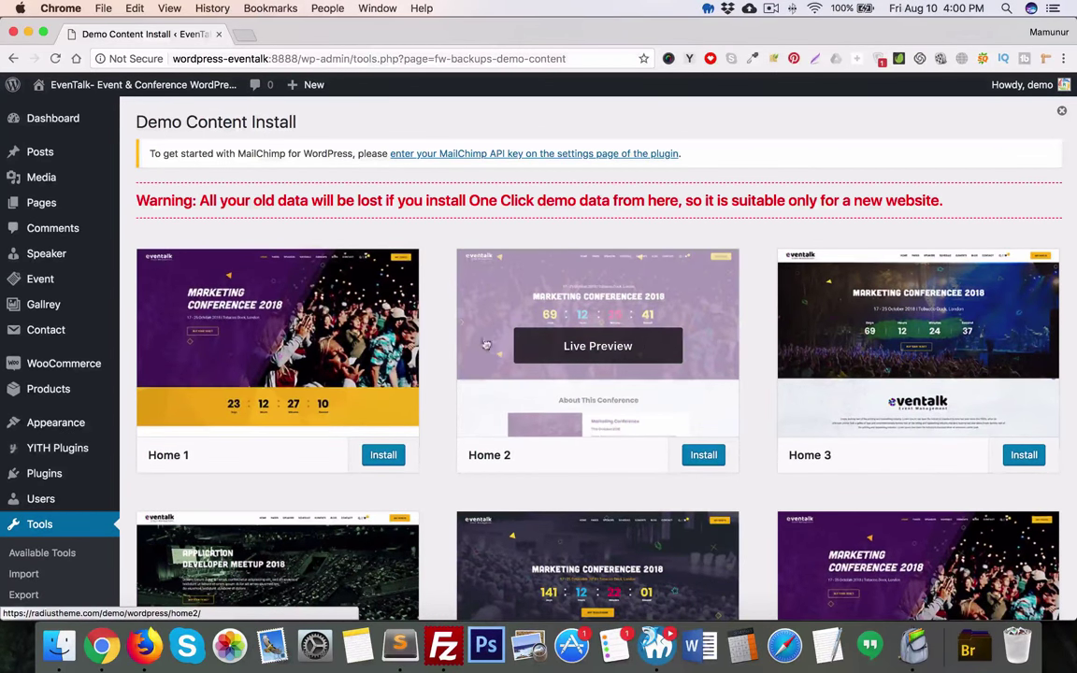
- Install the Home 1 demo content and accept the deletion of all existing site data
{"action": "scroll", "coordinate": [402, 344], "scroll_direction": "down", "scroll_amount": 4}
{"action": "scroll", "coordinate": [256, 277], "scroll_direction": "up", "scroll_amount": 3}
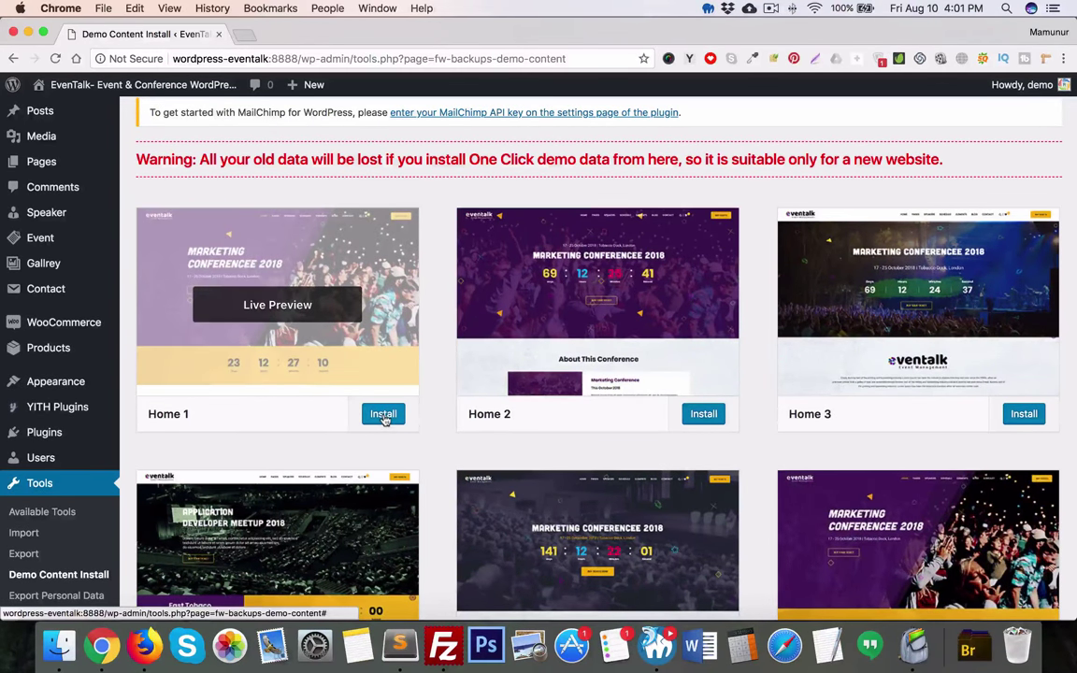
{"action": "left_click", "coordinate": [383, 417]}
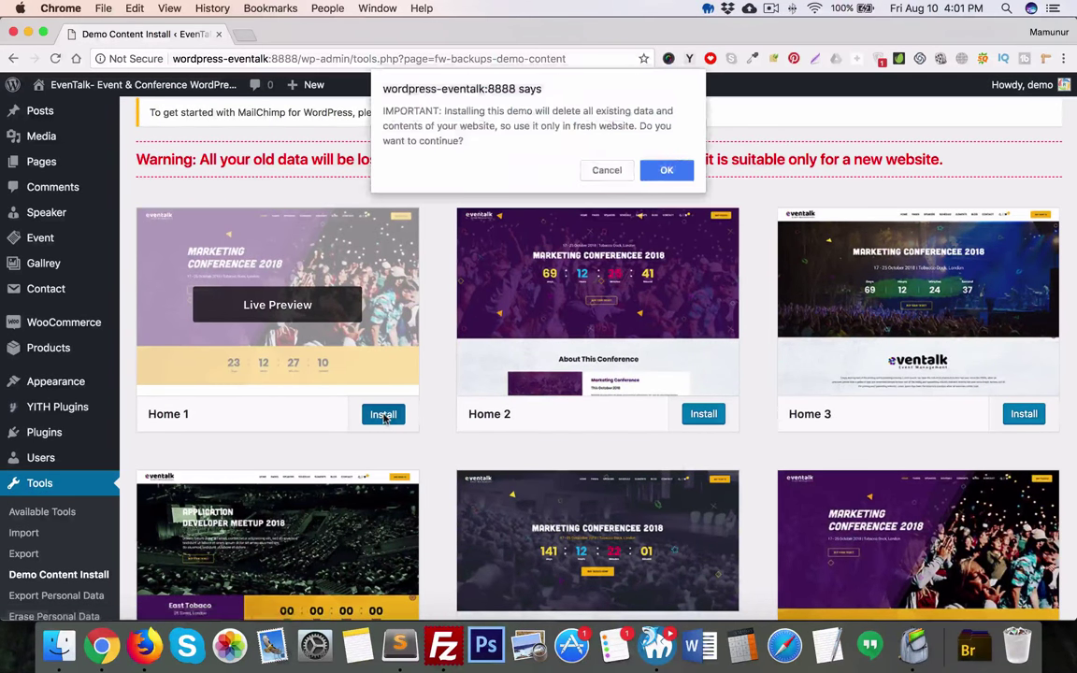
{"action": "left_click", "coordinate": [666, 170]}
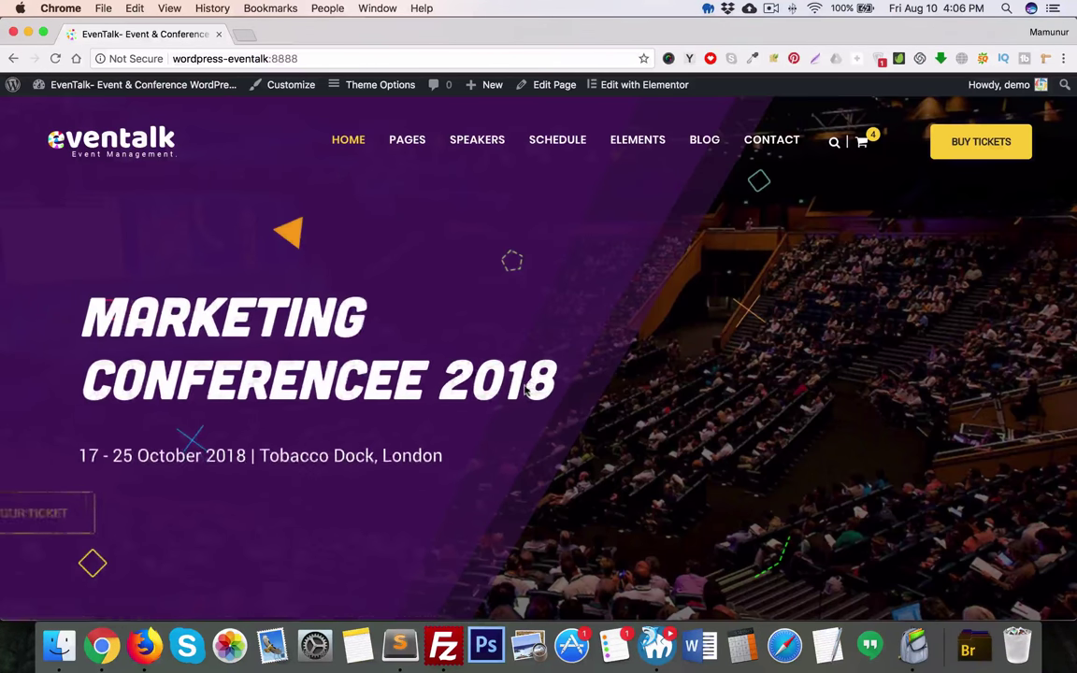
- Inspect the imported homepage on the live site, from the hero banner through the countdown and schedule sections
{"action": "scroll", "coordinate": [464, 342], "scroll_direction": "down", "scroll_amount": 4}
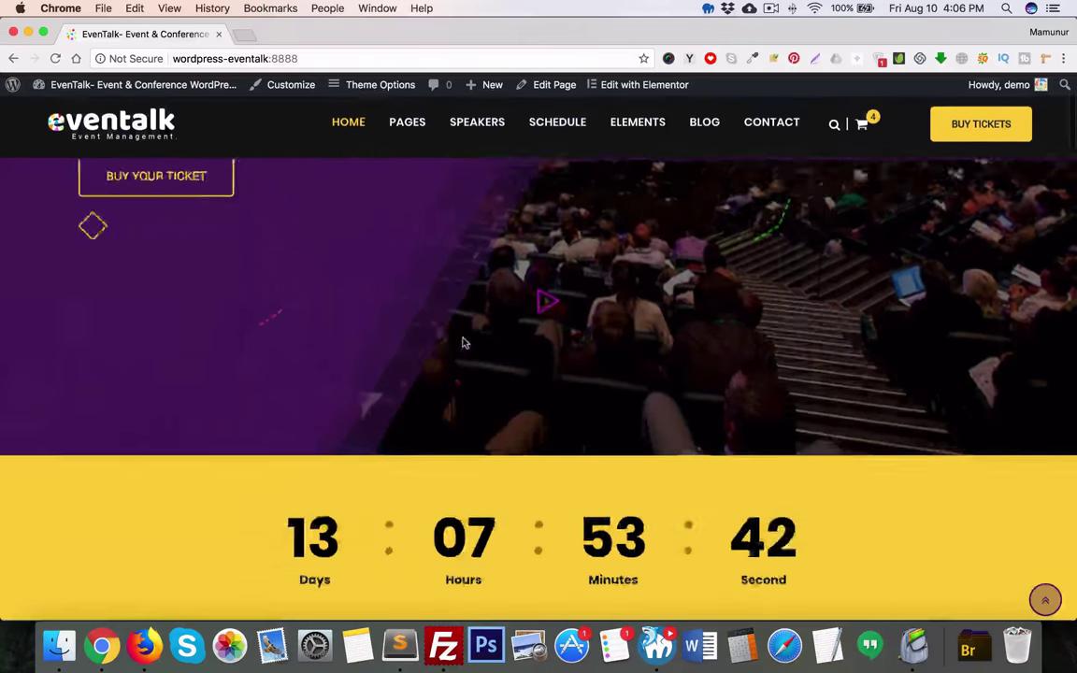
{"action": "scroll", "coordinate": [462, 344], "scroll_direction": "down", "scroll_amount": 15}
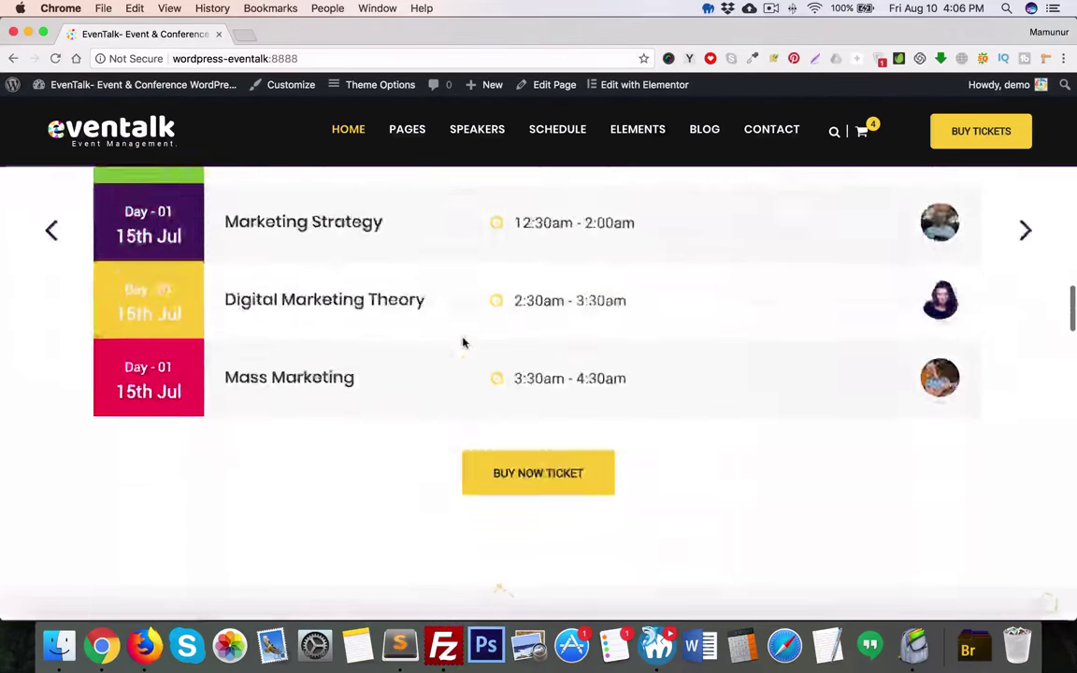
{"action": "scroll", "coordinate": [463, 344], "scroll_direction": "down", "scroll_amount": 5}
{"action": "scroll", "coordinate": [463, 343], "scroll_direction": "up", "scroll_amount": 20}
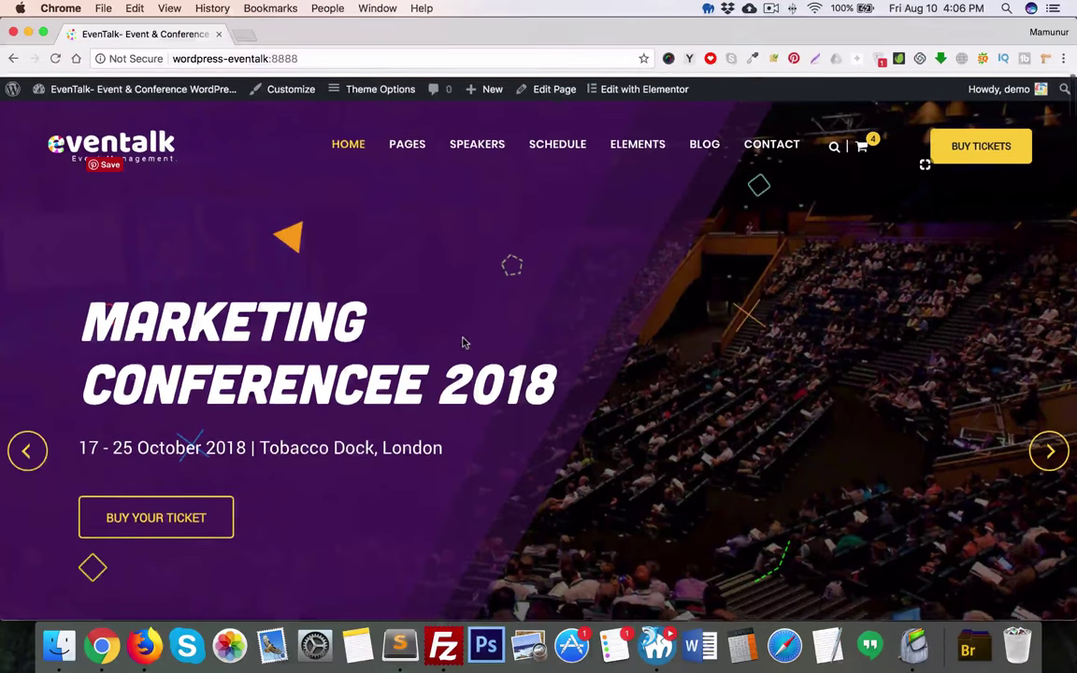
- Open the WordPress dashboard in a new browser tab placed before the live site's tab and look over the site's navigation
{"action": "mouse_move", "coordinate": [105, 96]}
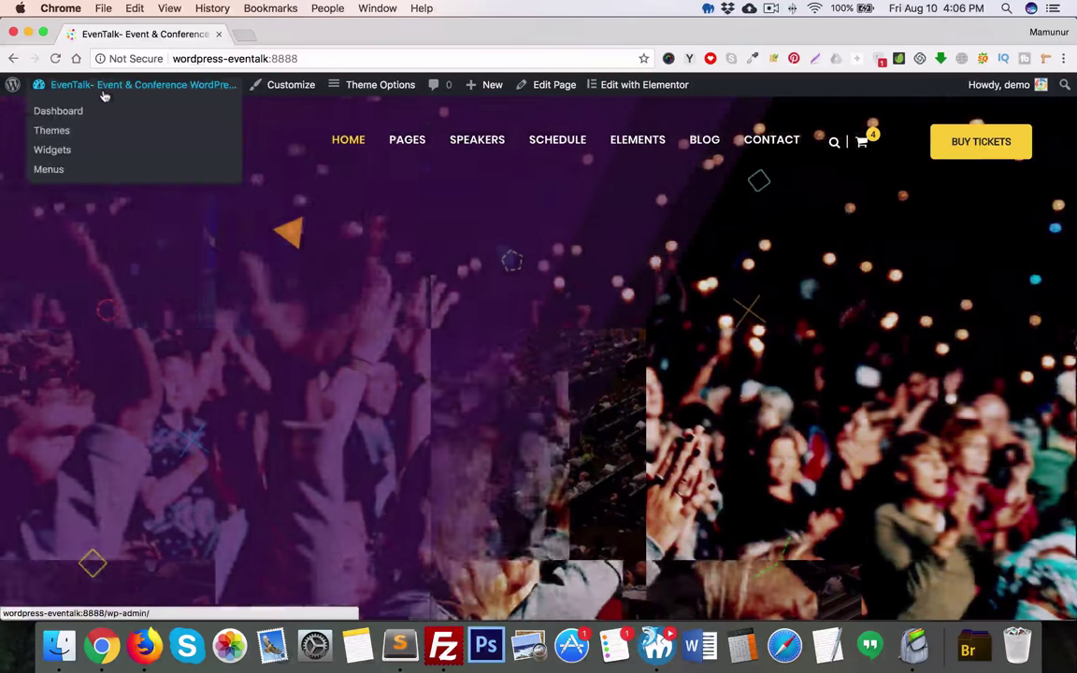
{"action": "right_click", "coordinate": [66, 112]}
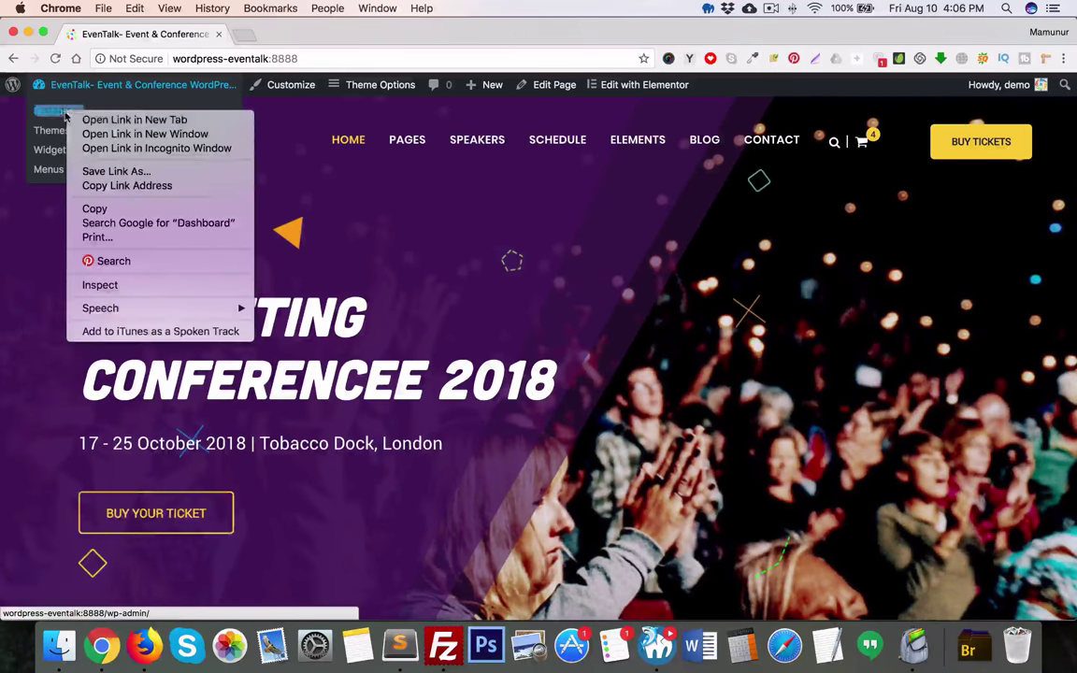
{"action": "left_click", "coordinate": [84, 119]}
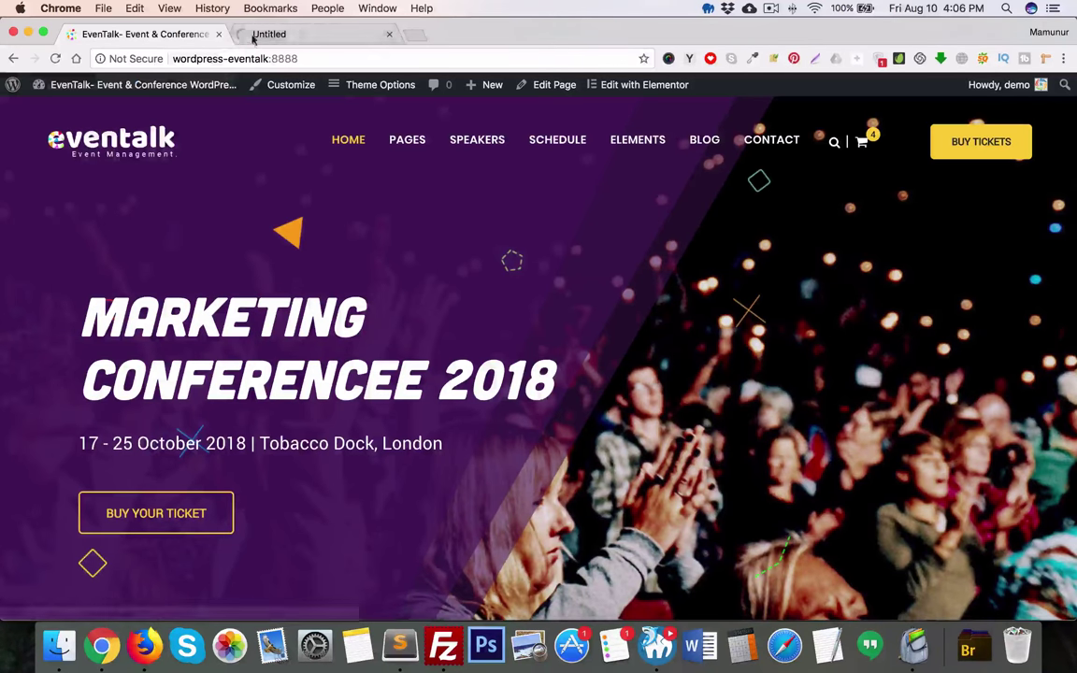
{"action": "left_click_drag", "start_coordinate": [252, 38], "coordinate": [374, 35]}
{"action": "mouse_move", "coordinate": [361, 140]}
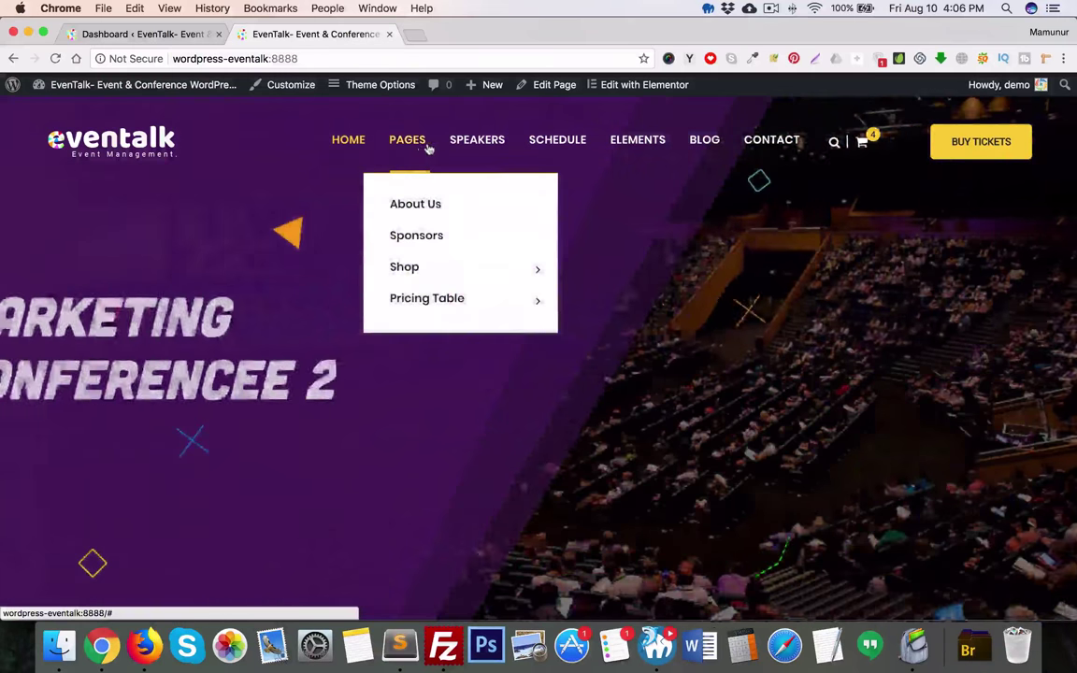
{"action": "mouse_move", "coordinate": [513, 147]}
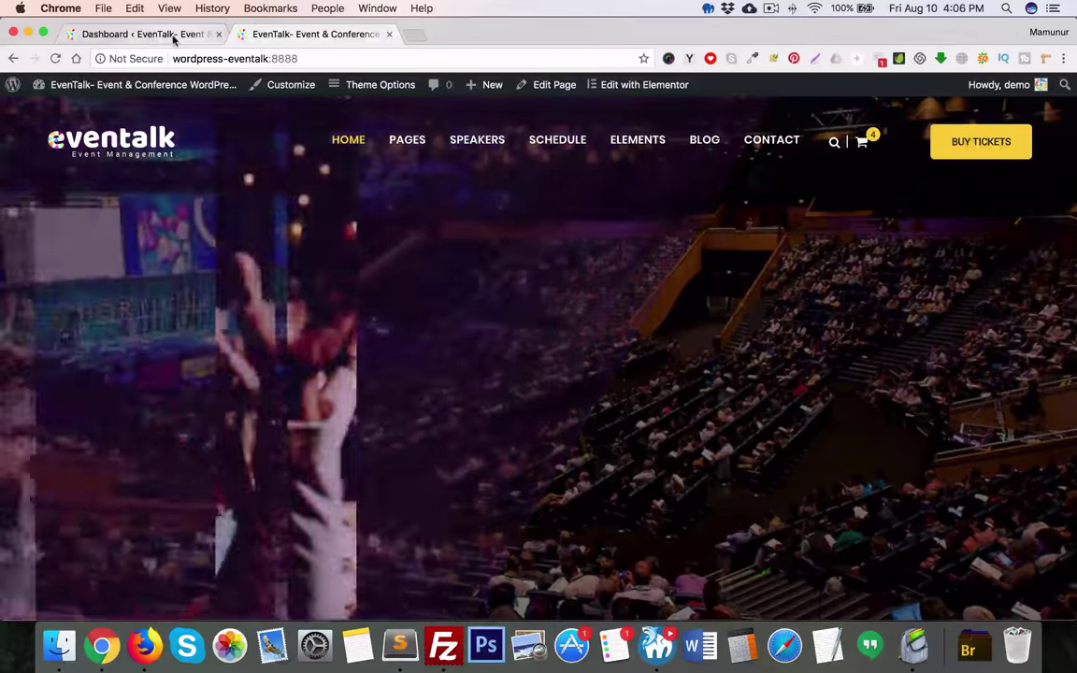
- Switch to the WordPress dashboard and open the Theme Options page for the EvenTalk theme
{"action": "left_click", "coordinate": [173, 38]}
{"action": "scroll", "coordinate": [171, 311], "scroll_direction": "down", "scroll_amount": 3}
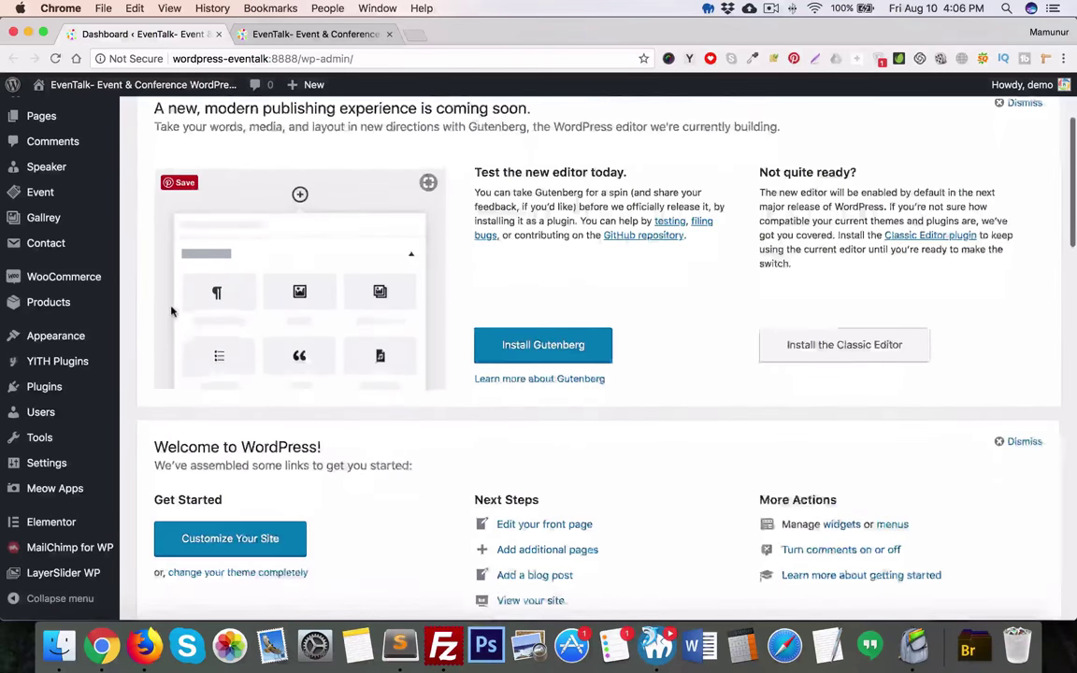
{"action": "scroll", "coordinate": [172, 311], "scroll_direction": "down", "scroll_amount": 3}
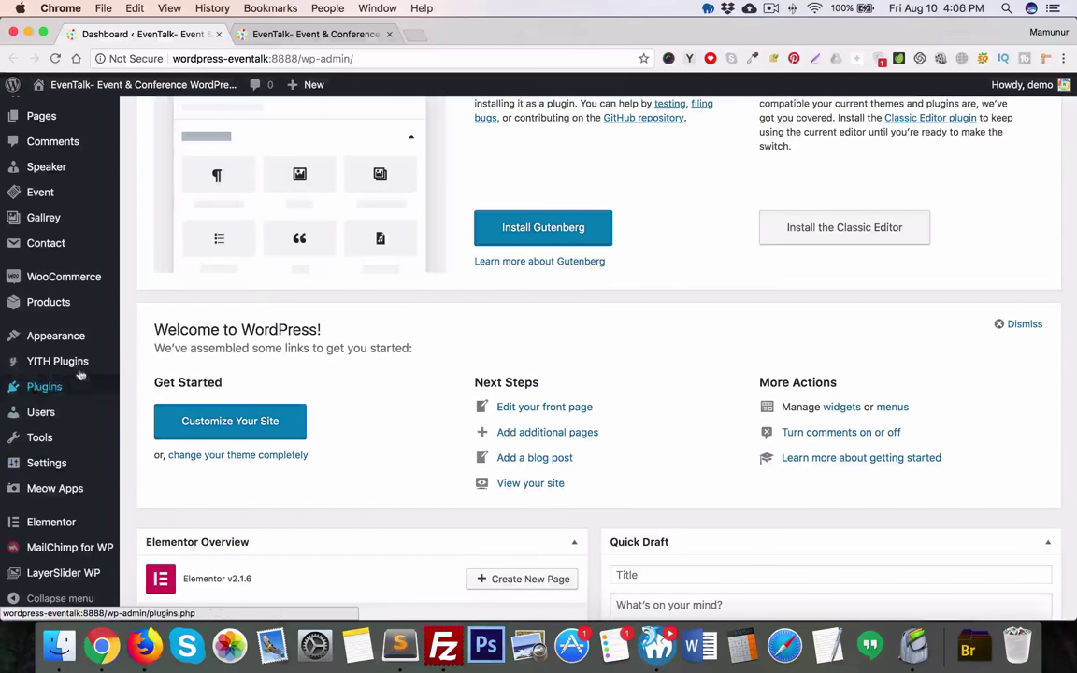
{"action": "mouse_move", "coordinate": [81, 339]}
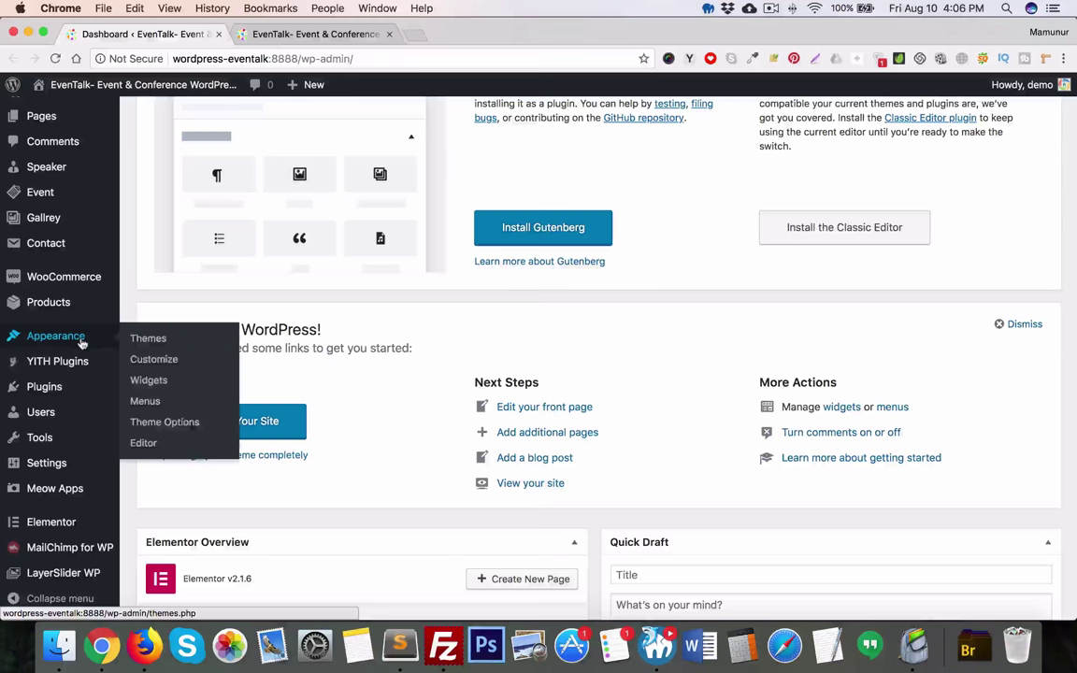
{"action": "left_click", "coordinate": [147, 422]}
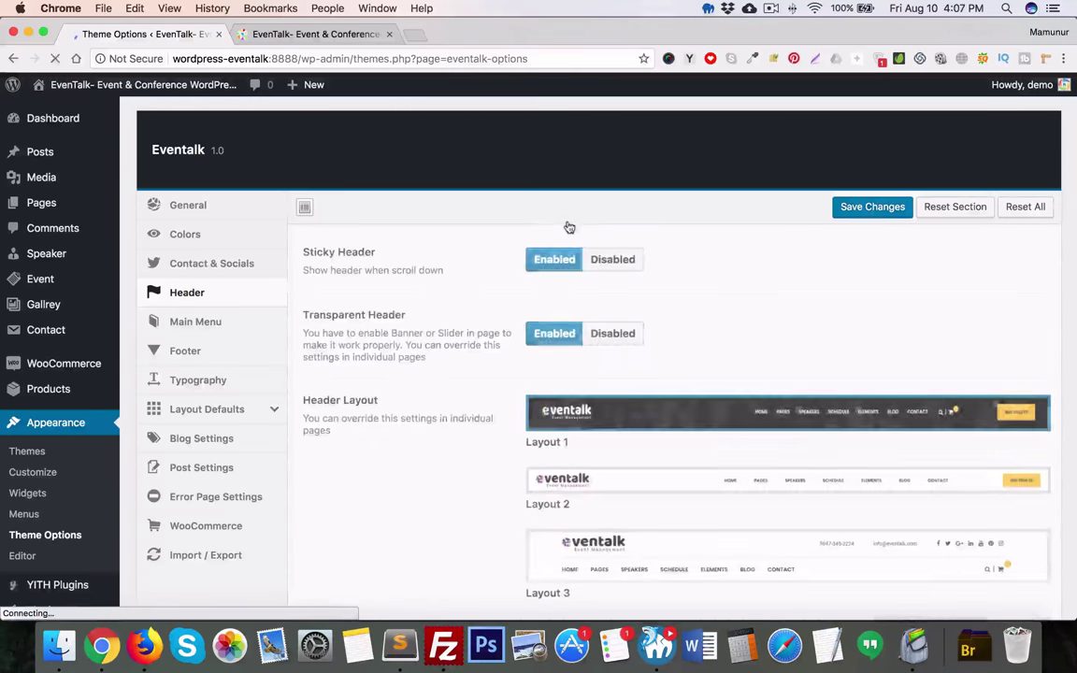
- Examine the General theme options for site layout, main and light logos, and the column choices for logo area width
{"action": "scroll", "coordinate": [477, 217], "scroll_direction": "down", "scroll_amount": 1}
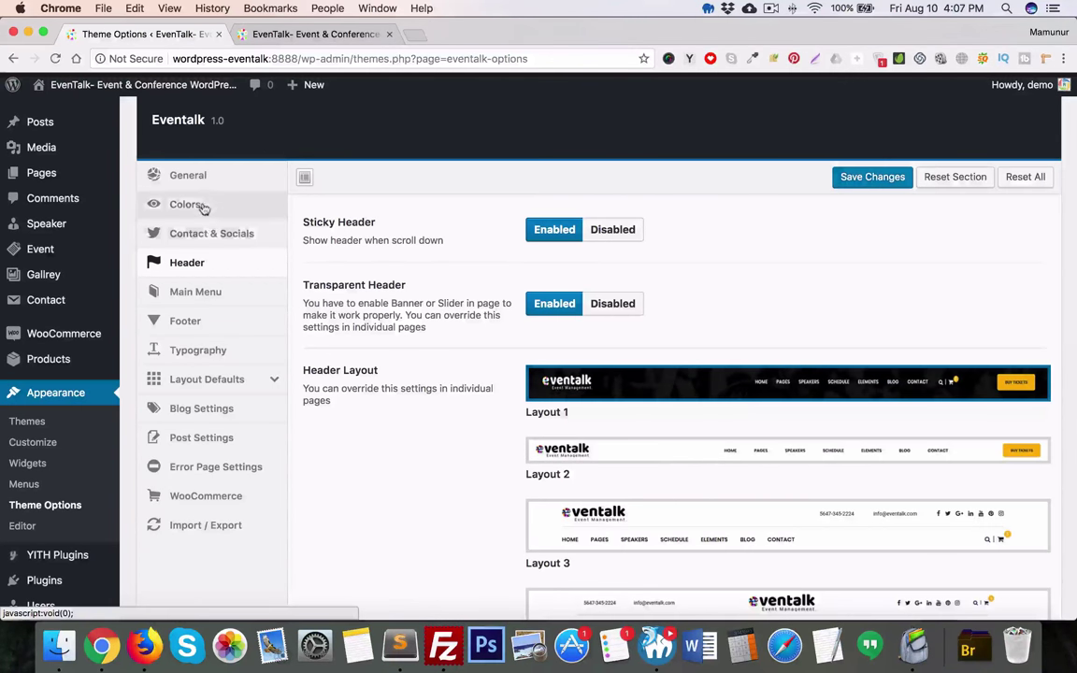
{"action": "left_click", "coordinate": [202, 177]}
{"action": "scroll", "coordinate": [340, 217], "scroll_direction": "down", "scroll_amount": 1}
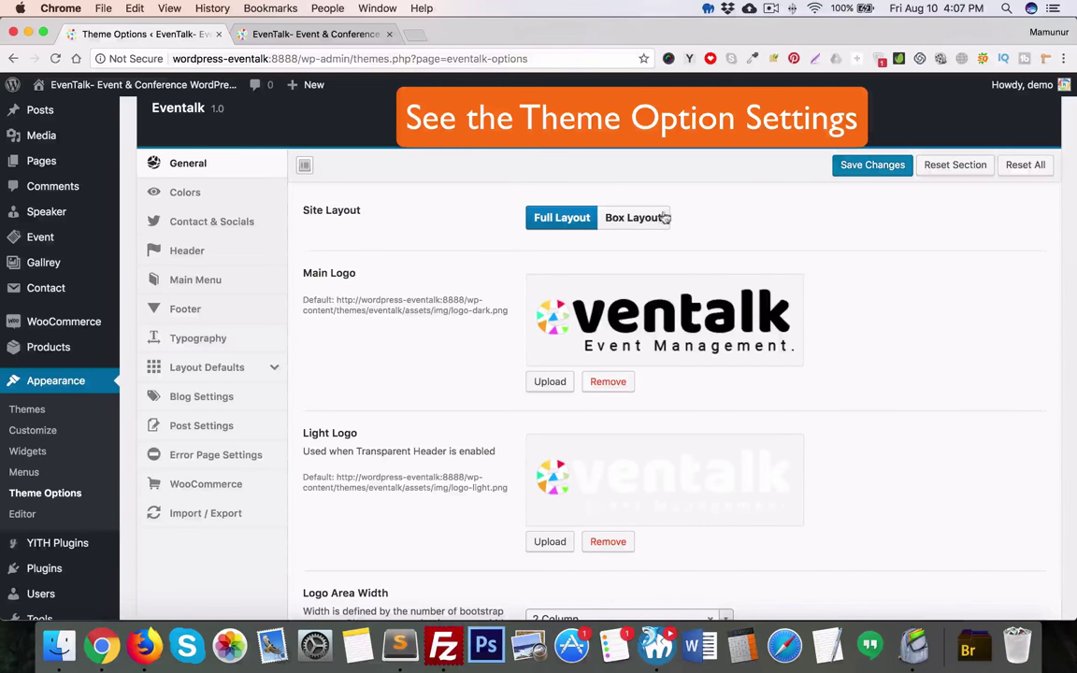
{"action": "scroll", "coordinate": [538, 221], "scroll_direction": "down", "scroll_amount": 2}
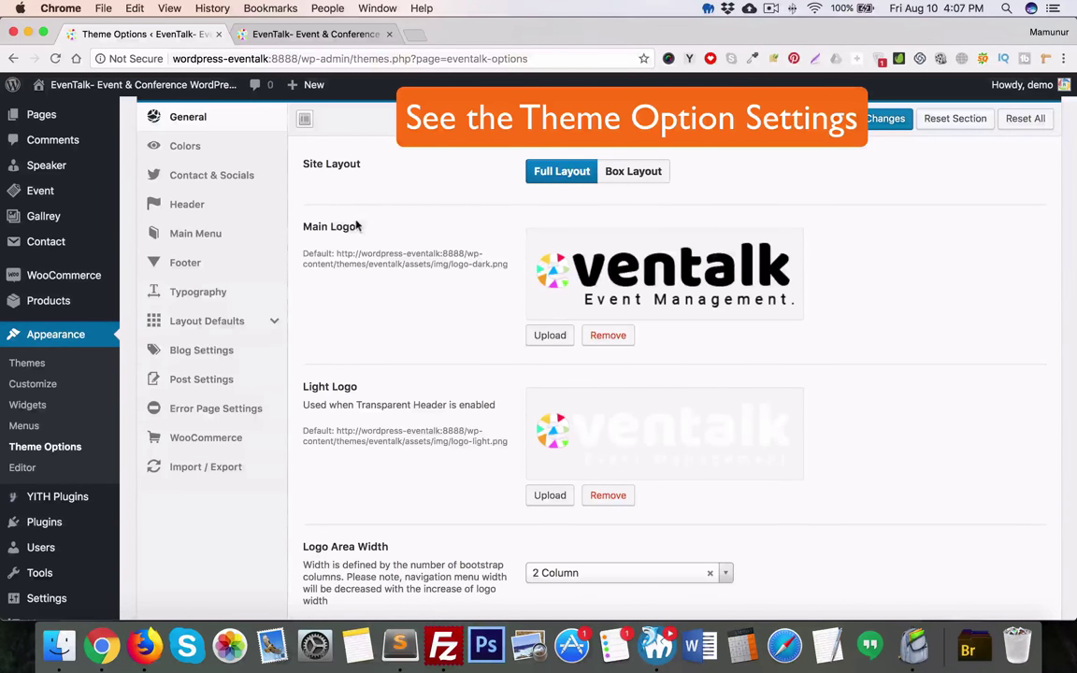
{"action": "left_click_drag", "start_coordinate": [356, 226], "coordinate": [290, 150]}
{"action": "scroll", "coordinate": [372, 387], "scroll_direction": "down", "scroll_amount": 2}
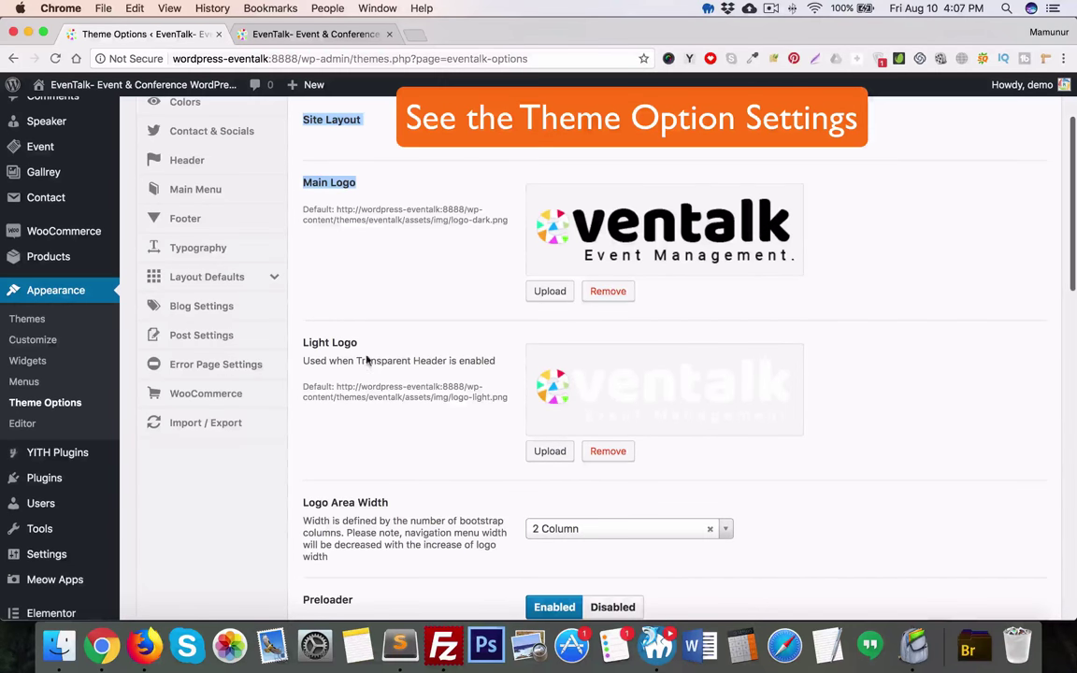
{"action": "left_click_drag", "start_coordinate": [359, 342], "coordinate": [316, 343]}
{"action": "scroll", "coordinate": [316, 342], "scroll_direction": "down", "scroll_amount": 3}
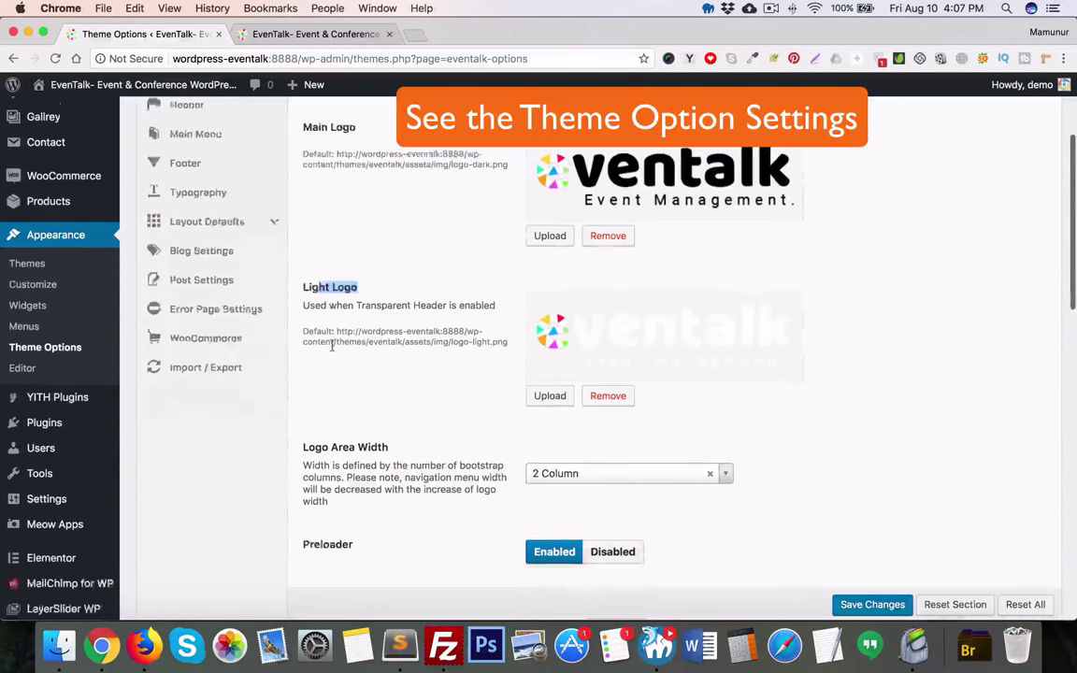
{"action": "left_click_drag", "start_coordinate": [389, 378], "coordinate": [308, 378]}
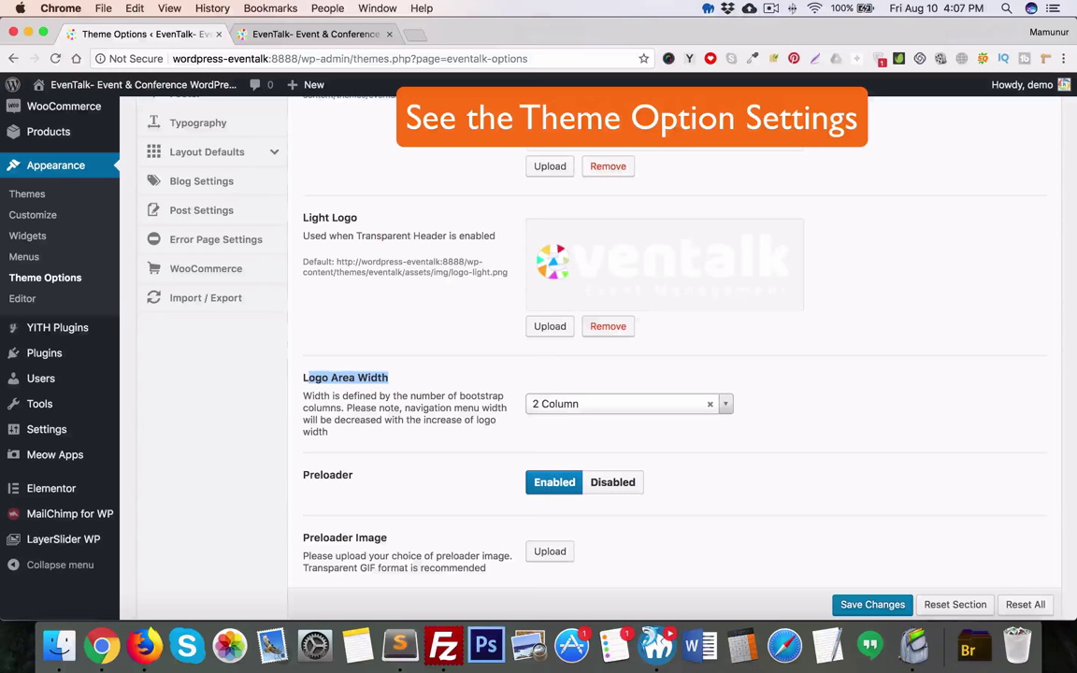
{"action": "left_click", "coordinate": [728, 407]}
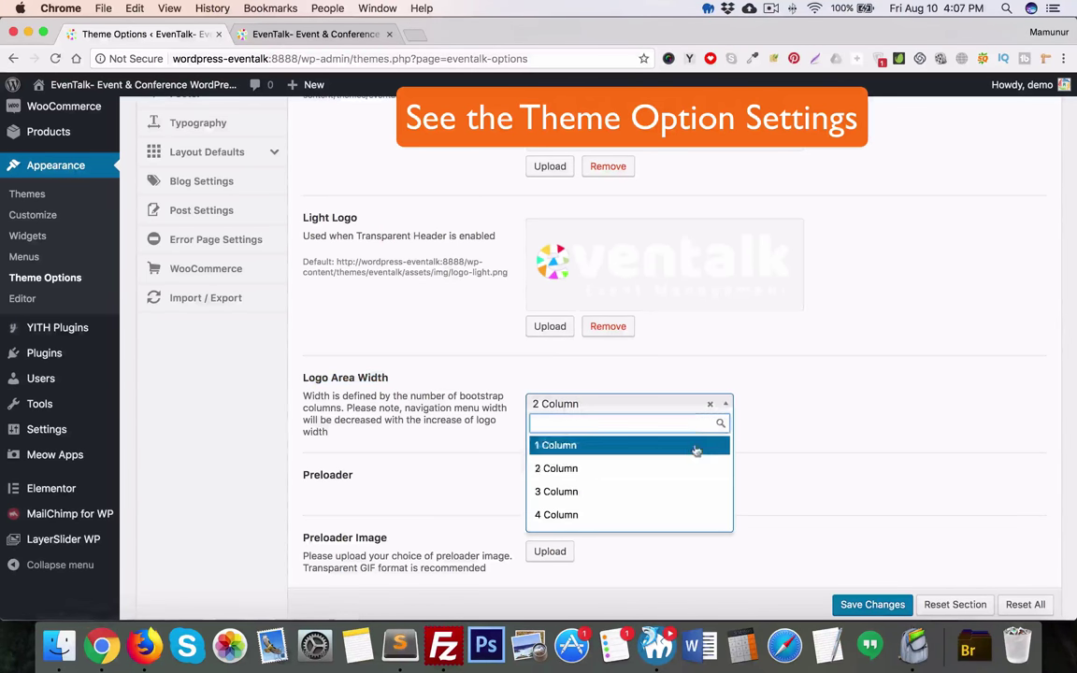
{"action": "left_click", "coordinate": [814, 397]}
- Review the remaining General options, from the preloader and back-to-top arrow through the alternative preview image to the URL slugs
{"action": "scroll", "coordinate": [318, 373], "scroll_direction": "down", "scroll_amount": 4}
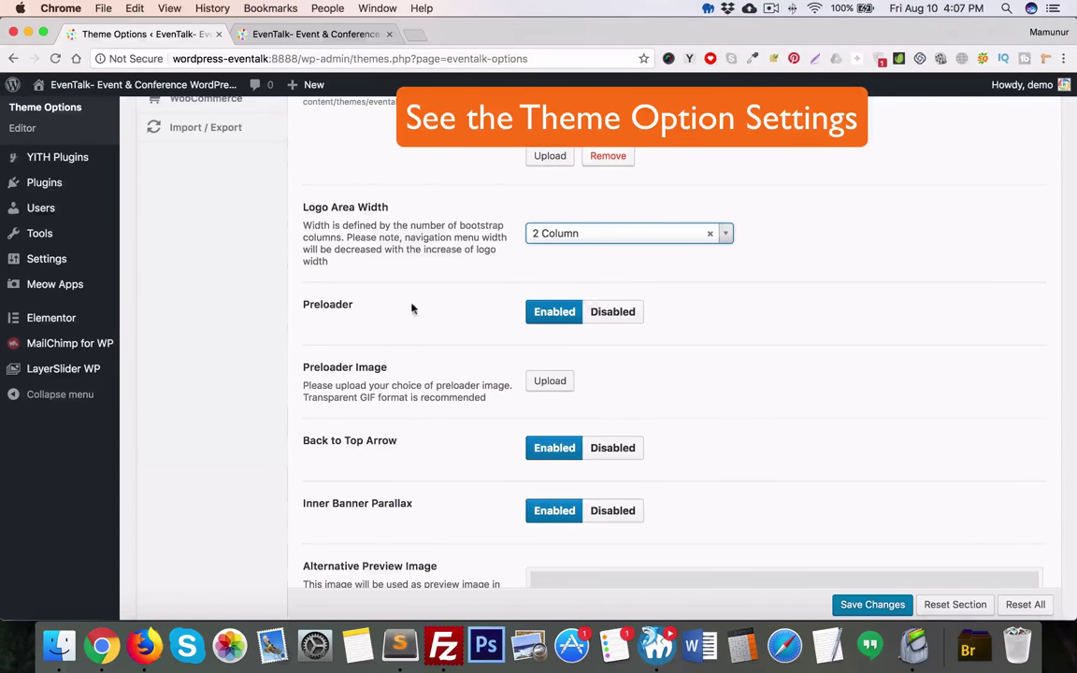
{"action": "scroll", "coordinate": [603, 344], "scroll_direction": "down", "scroll_amount": 2}
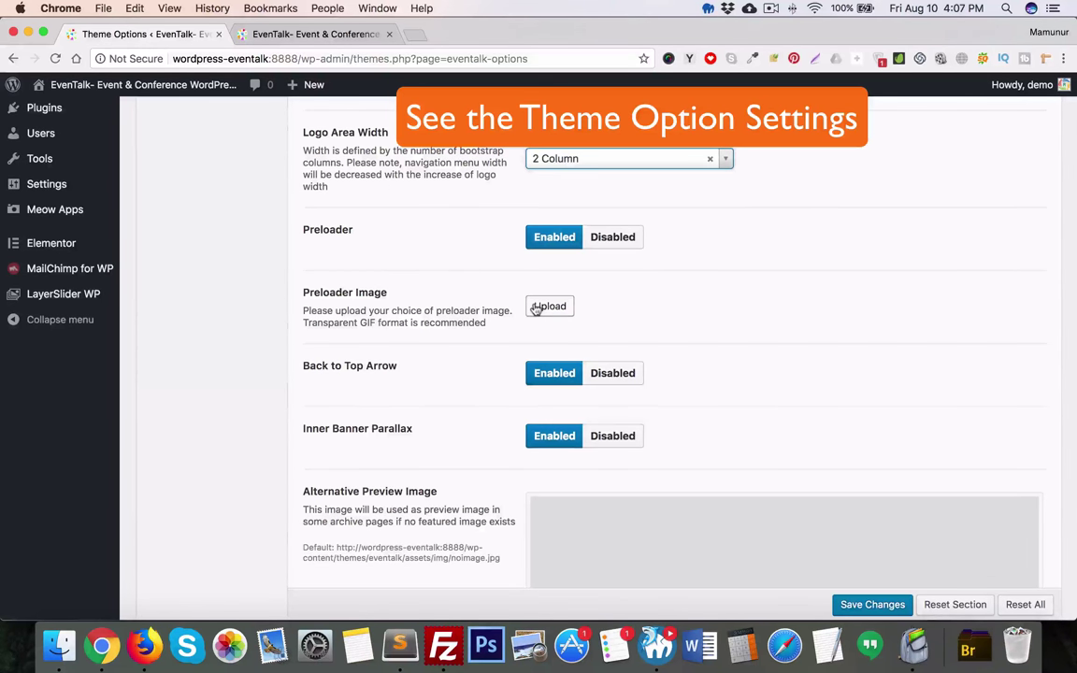
{"action": "scroll", "coordinate": [543, 309], "scroll_direction": "down", "scroll_amount": 2}
{"action": "scroll", "coordinate": [606, 317], "scroll_direction": "down", "scroll_amount": 10}
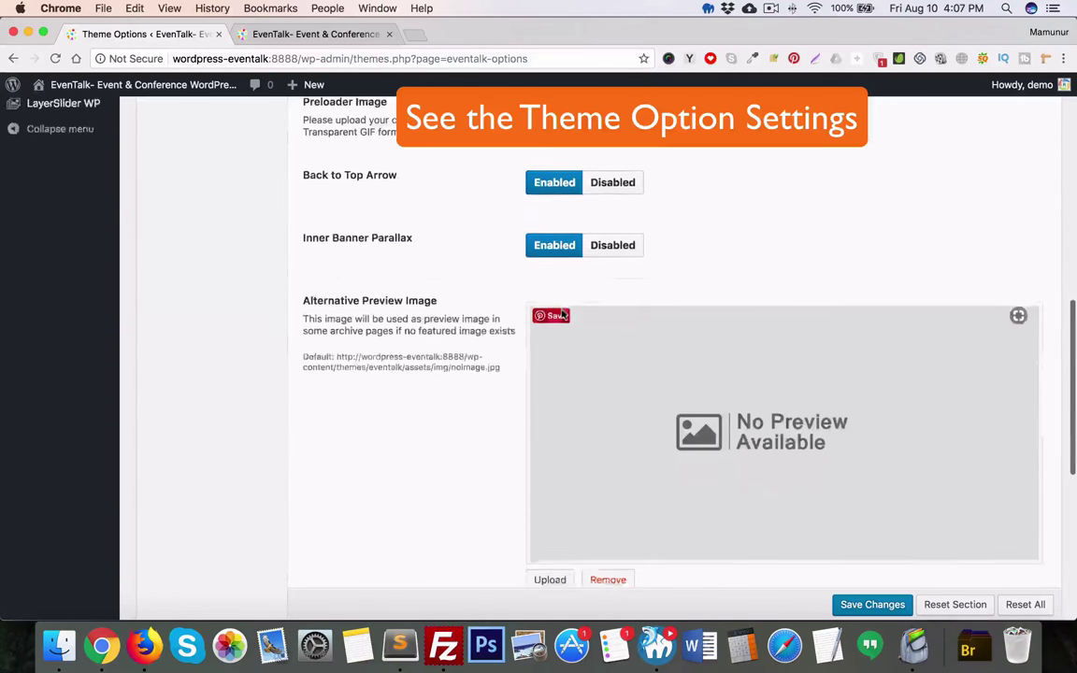
{"action": "scroll", "coordinate": [409, 345], "scroll_direction": "down", "scroll_amount": 3}
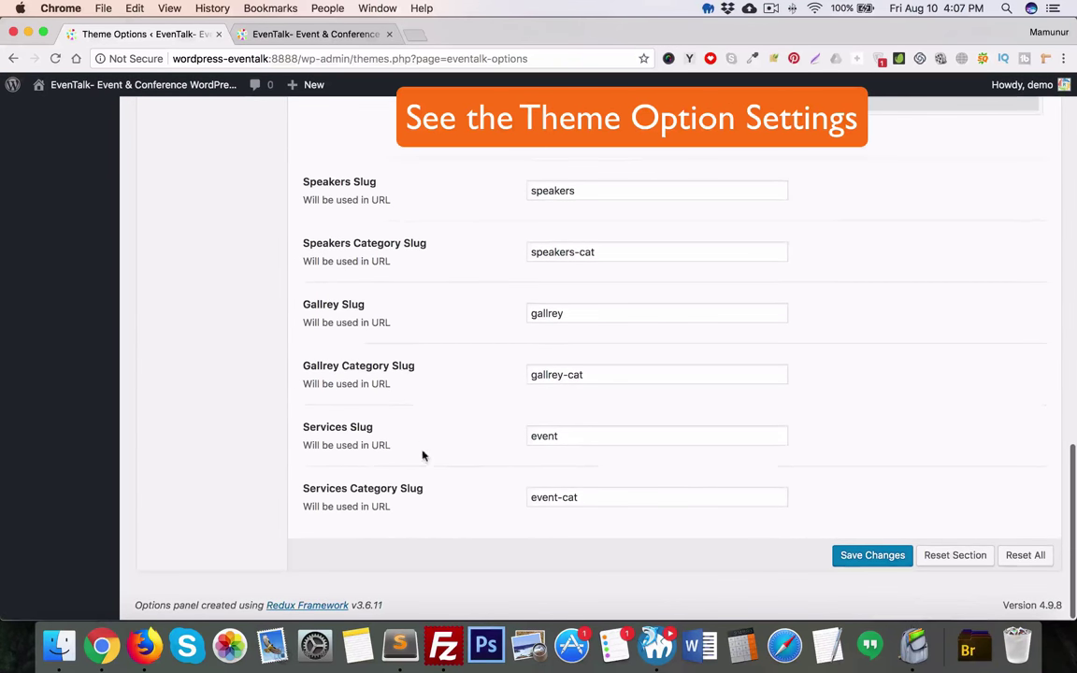
- Examine the Colors options for the sitewide colors, top bar, main menu and submenu
{"action": "scroll", "coordinate": [408, 399], "scroll_direction": "up", "scroll_amount": 15}
{"action": "scroll", "coordinate": [408, 399], "scroll_direction": "up", "scroll_amount": 3}
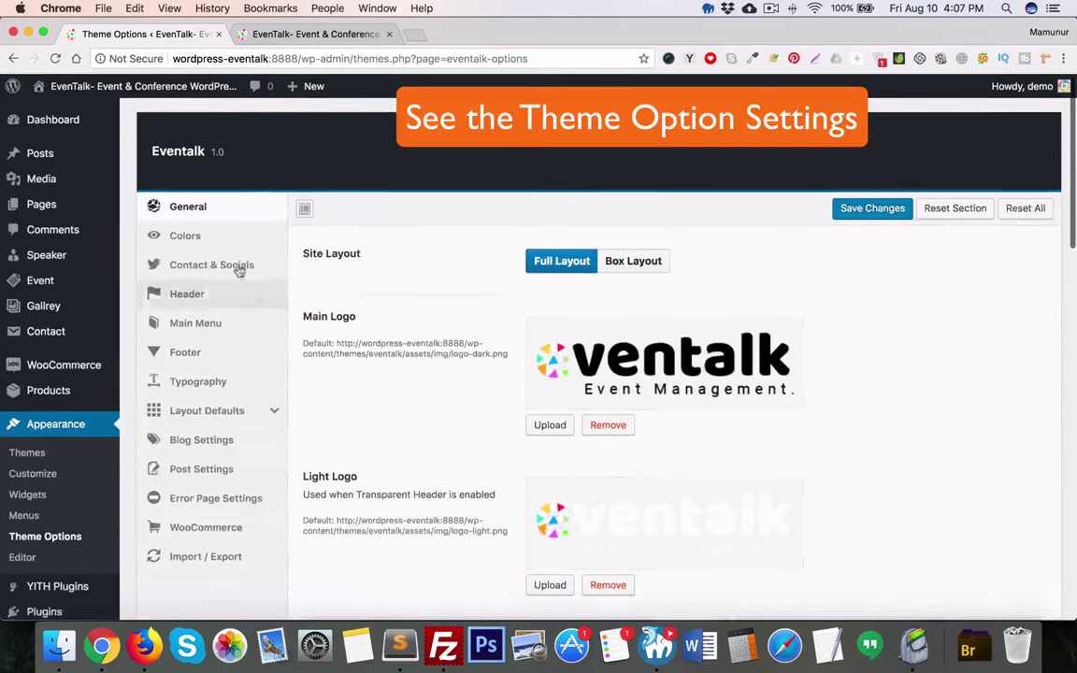
{"action": "left_click", "coordinate": [185, 235]}
{"action": "scroll", "coordinate": [388, 245], "scroll_direction": "down", "scroll_amount": 1}
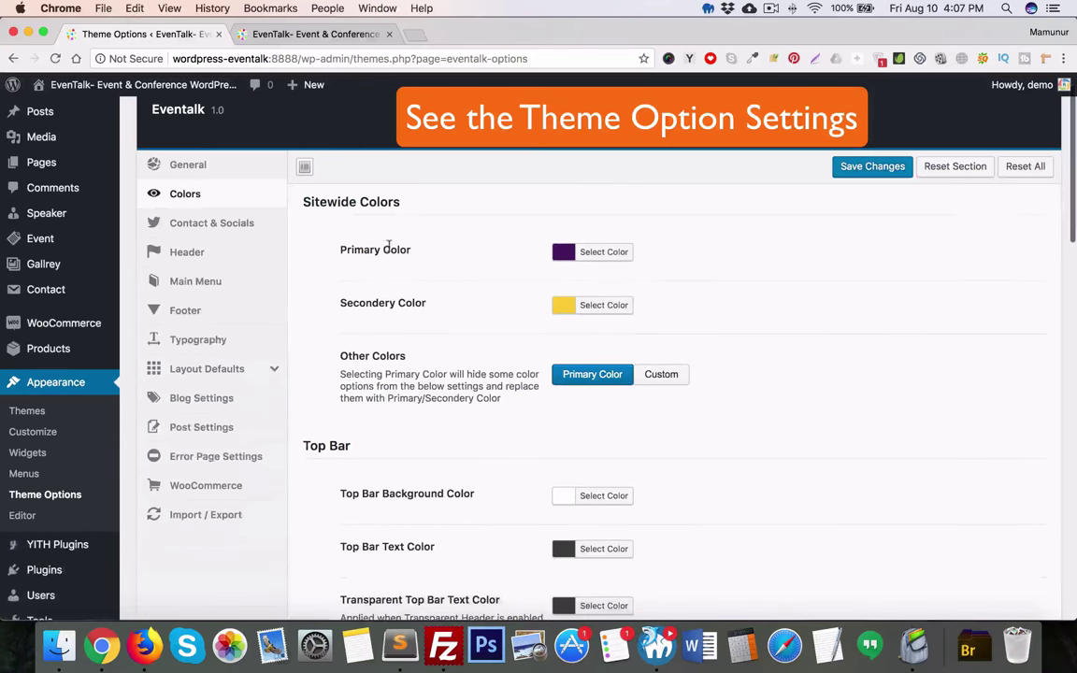
{"action": "scroll", "coordinate": [606, 317], "scroll_direction": "down", "scroll_amount": 2}
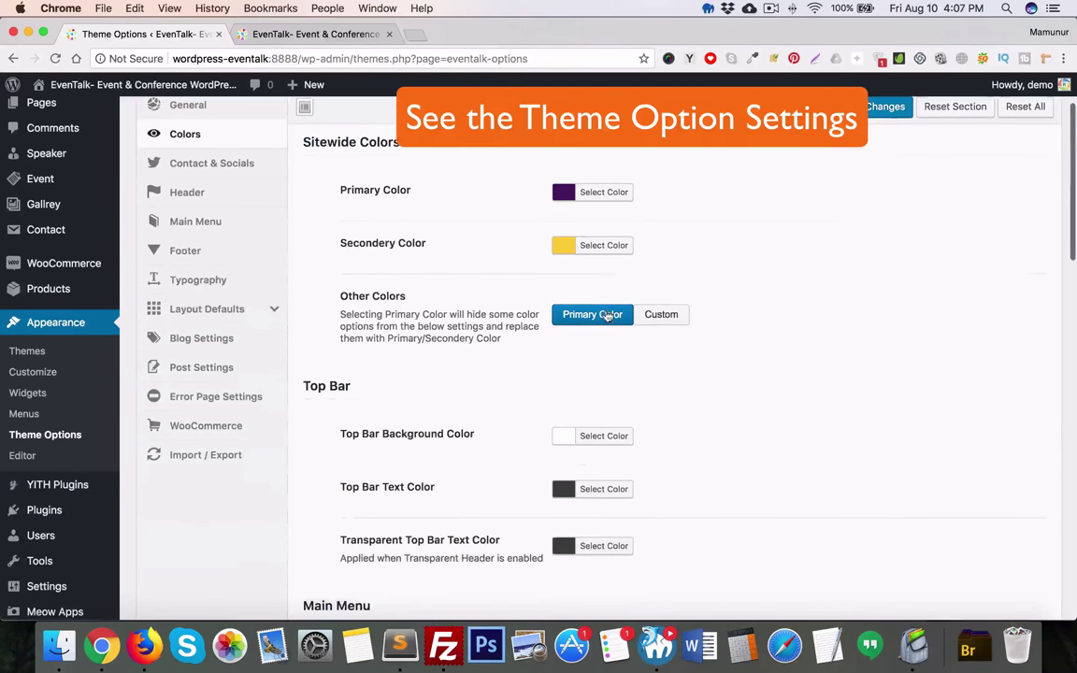
{"action": "scroll", "coordinate": [450, 330], "scroll_direction": "down", "scroll_amount": 6}
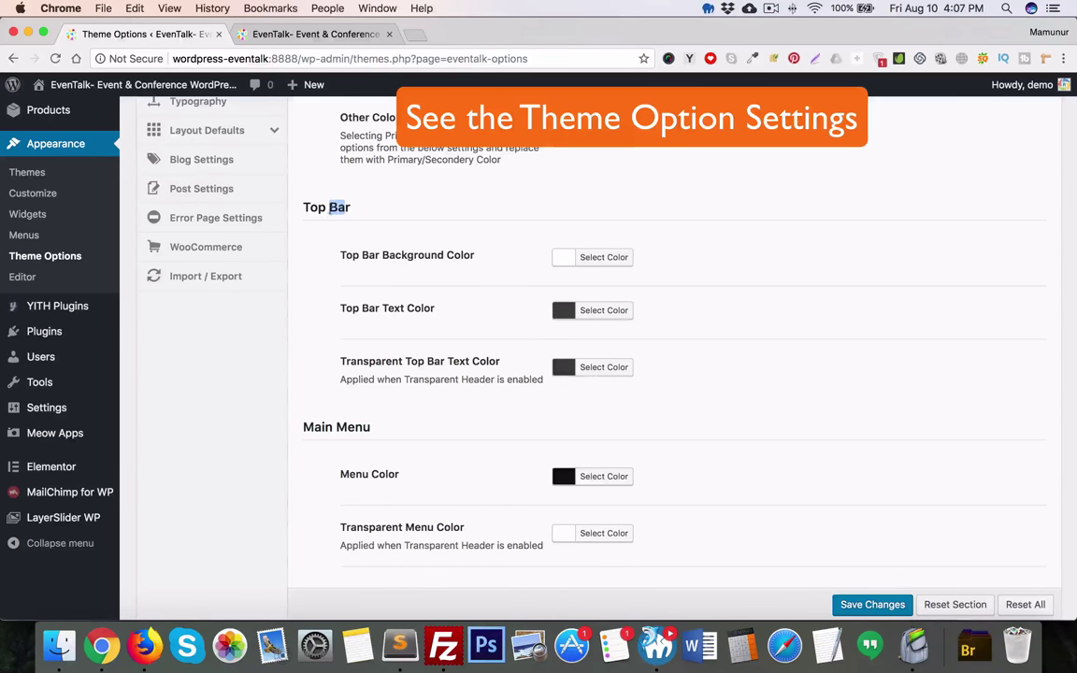
{"action": "left_click_drag", "start_coordinate": [374, 428], "coordinate": [315, 429]}
{"action": "scroll", "coordinate": [333, 428], "scroll_direction": "down", "scroll_amount": 15}
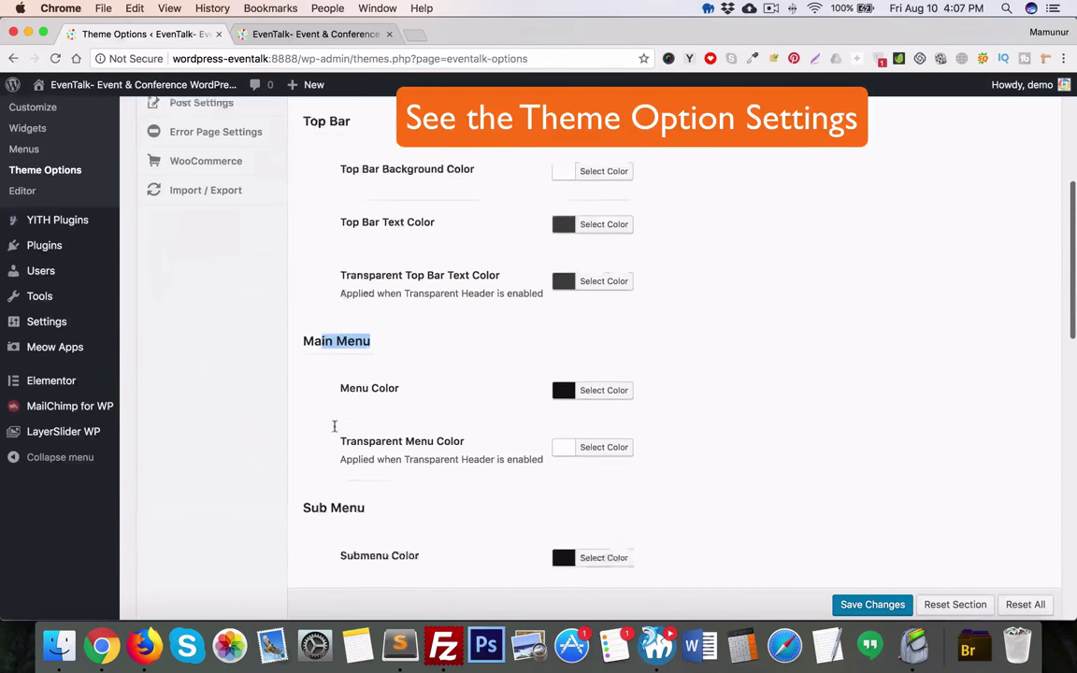
{"action": "scroll", "coordinate": [334, 430], "scroll_direction": "down", "scroll_amount": 2}
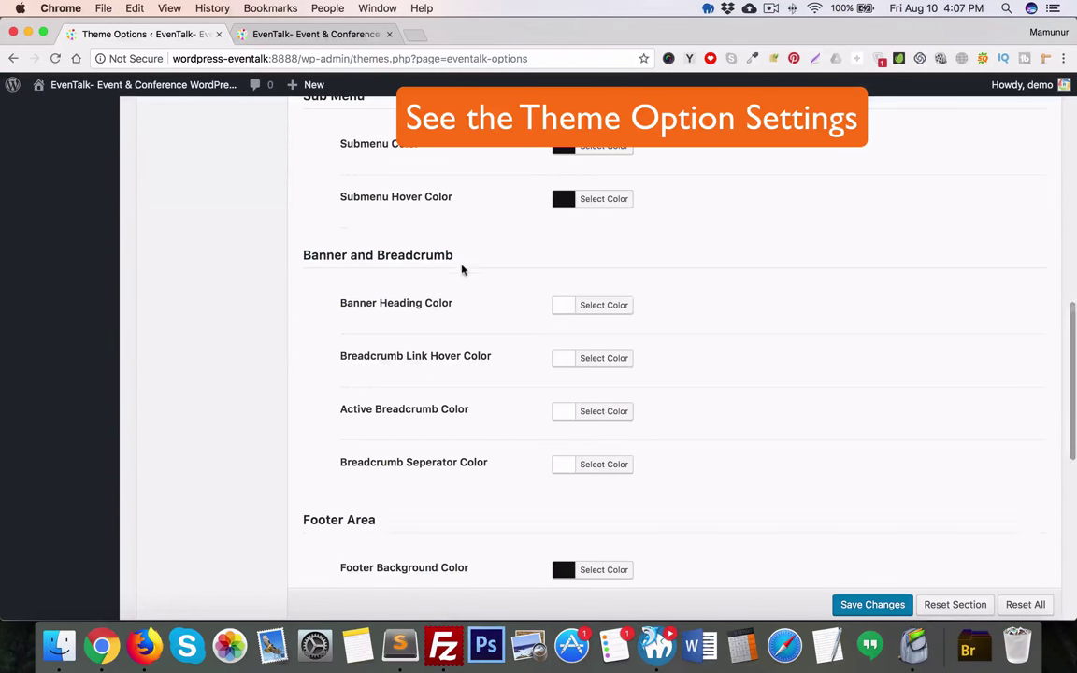
- Review the color options for the banner and breadcrumb, footer area, copyright area and error page
{"action": "left_click_drag", "start_coordinate": [462, 260], "coordinate": [253, 268]}
{"action": "scroll", "coordinate": [337, 332], "scroll_direction": "down", "scroll_amount": 5}
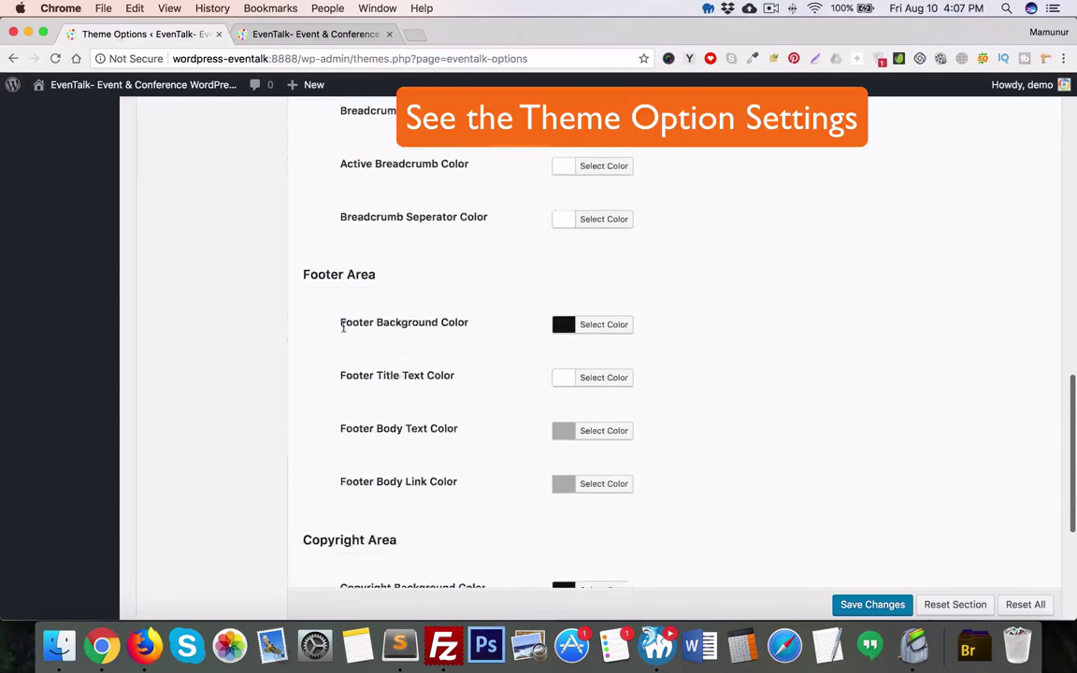
{"action": "left_click_drag", "start_coordinate": [380, 263], "coordinate": [307, 261]}
{"action": "scroll", "coordinate": [332, 326], "scroll_direction": "down", "scroll_amount": 4}
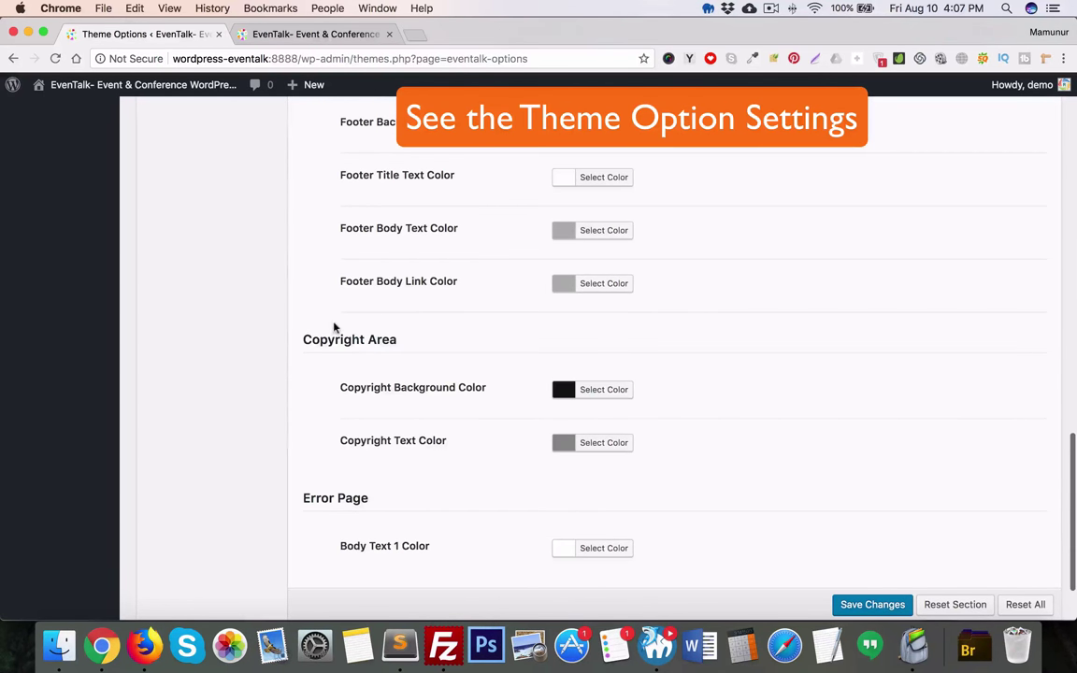
{"action": "left_click_drag", "start_coordinate": [400, 345], "coordinate": [295, 344]}
{"action": "scroll", "coordinate": [299, 344], "scroll_direction": "down", "scroll_amount": 2}
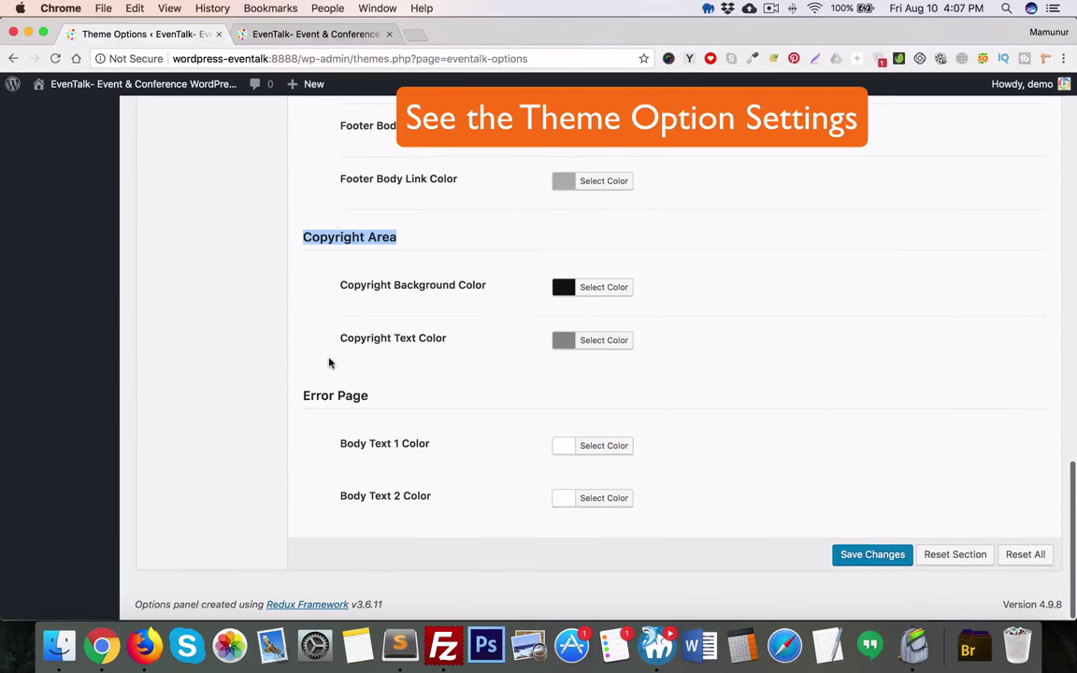
{"action": "left_click_drag", "start_coordinate": [369, 397], "coordinate": [289, 399]}
- Examine the Contact & Socials options, from the phone, email, opening hours and address fields to the social network links
{"action": "scroll", "coordinate": [409, 318], "scroll_direction": "up", "scroll_amount": 20}
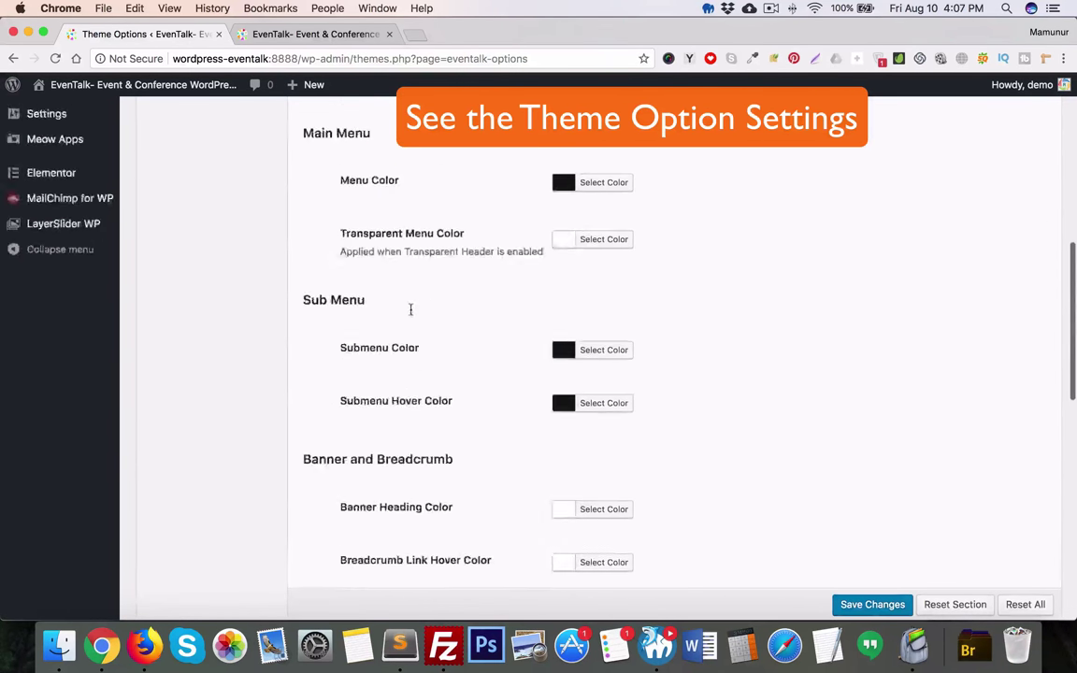
{"action": "left_click", "coordinate": [237, 275]}
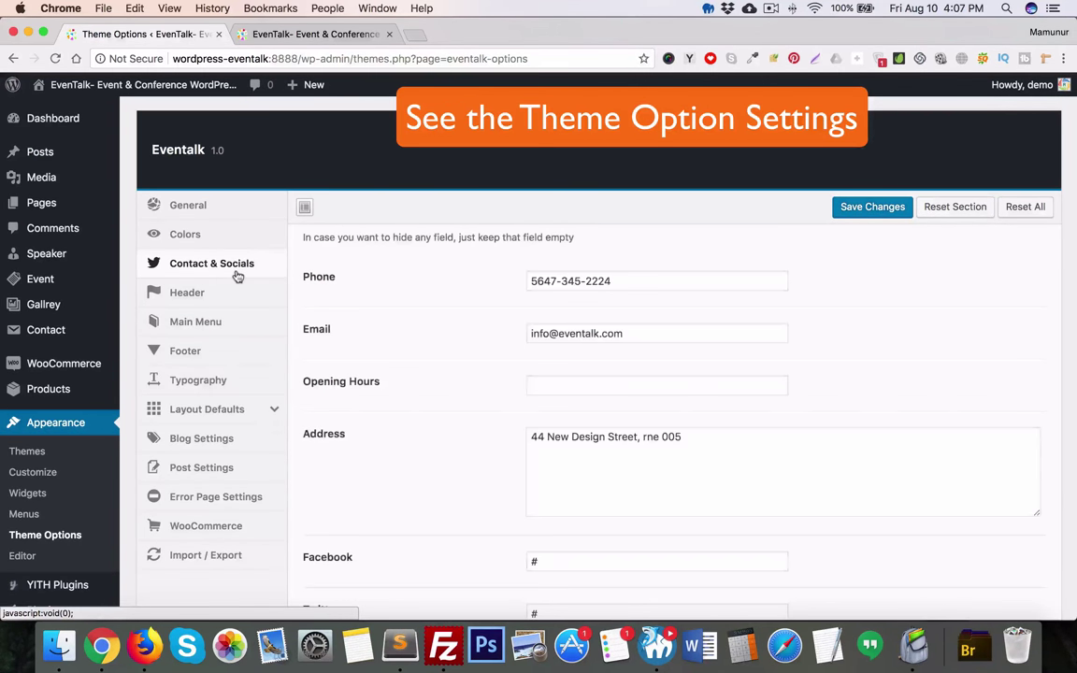
{"action": "scroll", "coordinate": [364, 295], "scroll_direction": "down", "scroll_amount": 1}
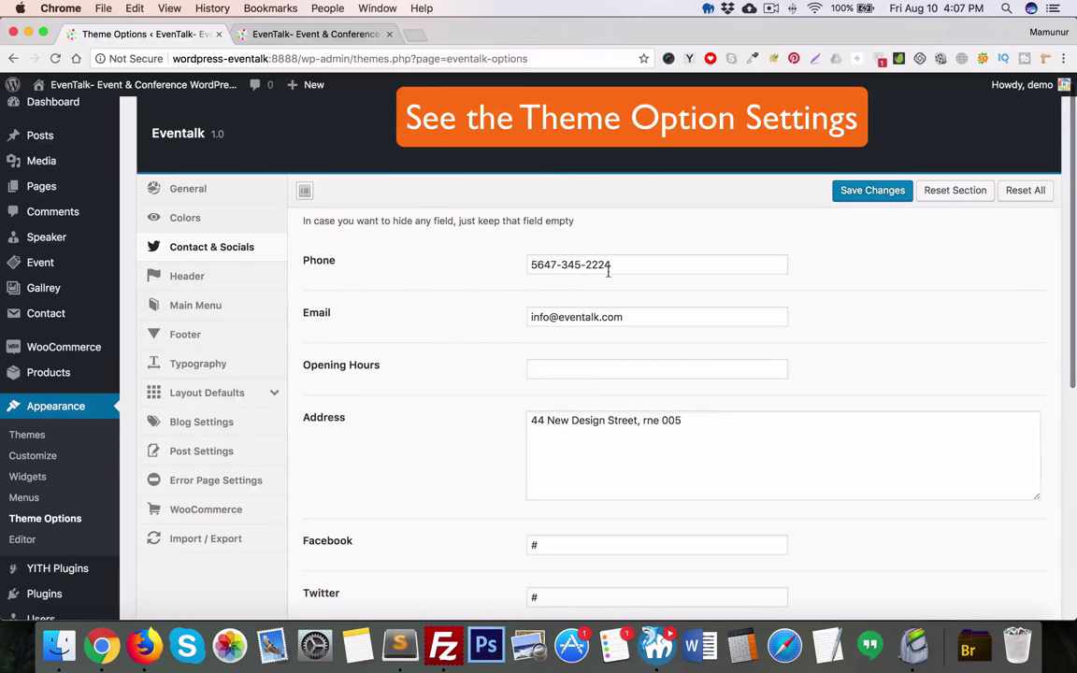
{"action": "left_click_drag", "start_coordinate": [609, 268], "coordinate": [504, 274]}
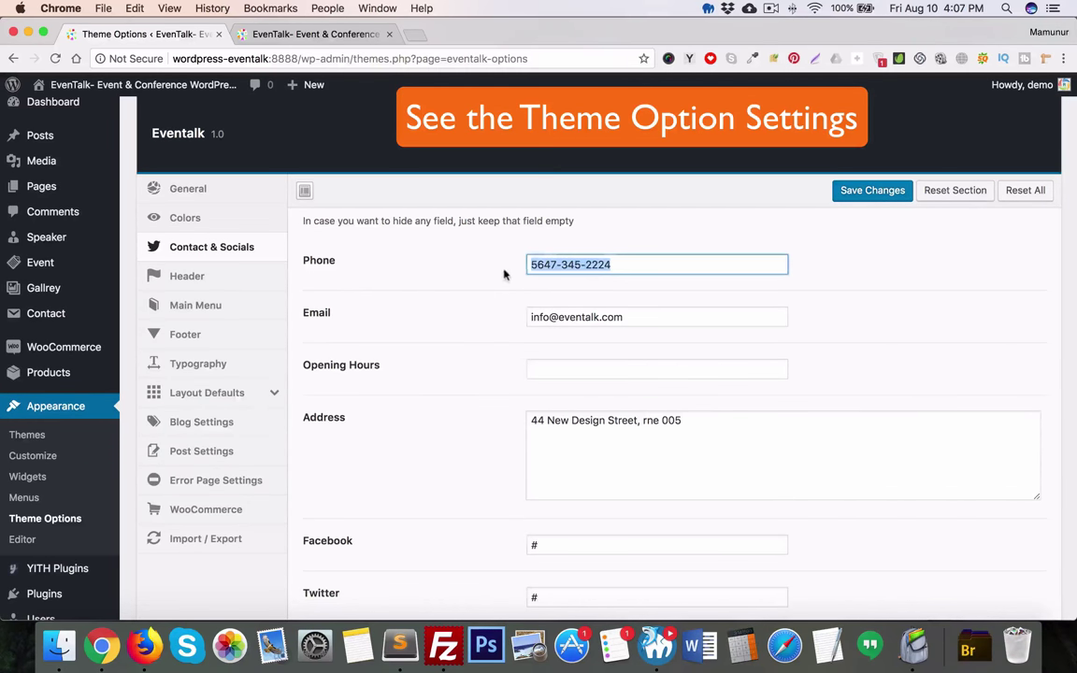
{"action": "scroll", "coordinate": [573, 368], "scroll_direction": "down", "scroll_amount": 1}
{"action": "left_click", "coordinate": [566, 341]}
{"action": "left_click", "coordinate": [572, 421]}
{"action": "scroll", "coordinate": [574, 426], "scroll_direction": "down", "scroll_amount": 5}
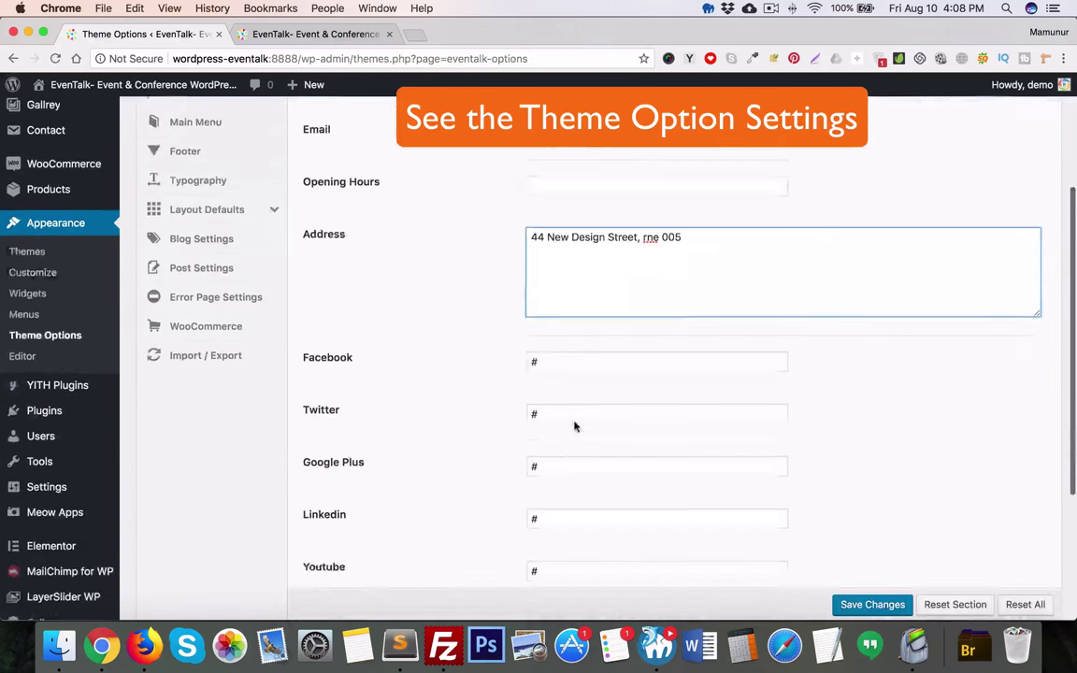
{"action": "scroll", "coordinate": [538, 379], "scroll_direction": "down", "scroll_amount": 5}
{"action": "scroll", "coordinate": [553, 402], "scroll_direction": "up", "scroll_amount": 5}
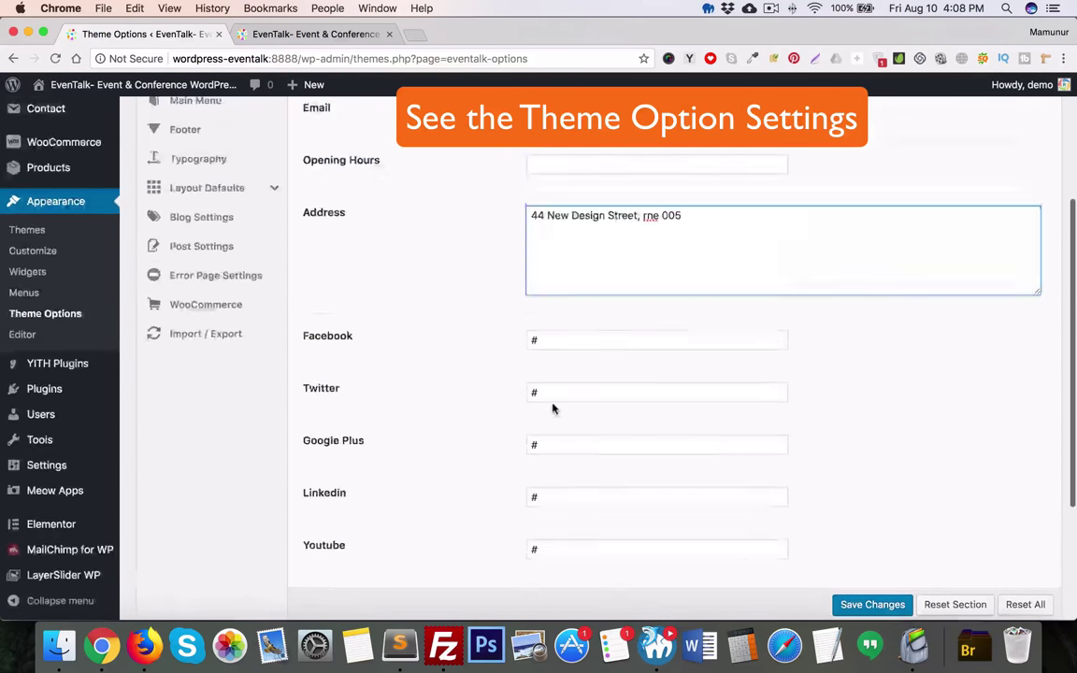
- Review the Header options, from sticky and transparent header through the header layouts to the icons and the Buy Tickets button
{"action": "scroll", "coordinate": [553, 409], "scroll_direction": "up", "scroll_amount": 3}
{"action": "left_click", "coordinate": [207, 295]}
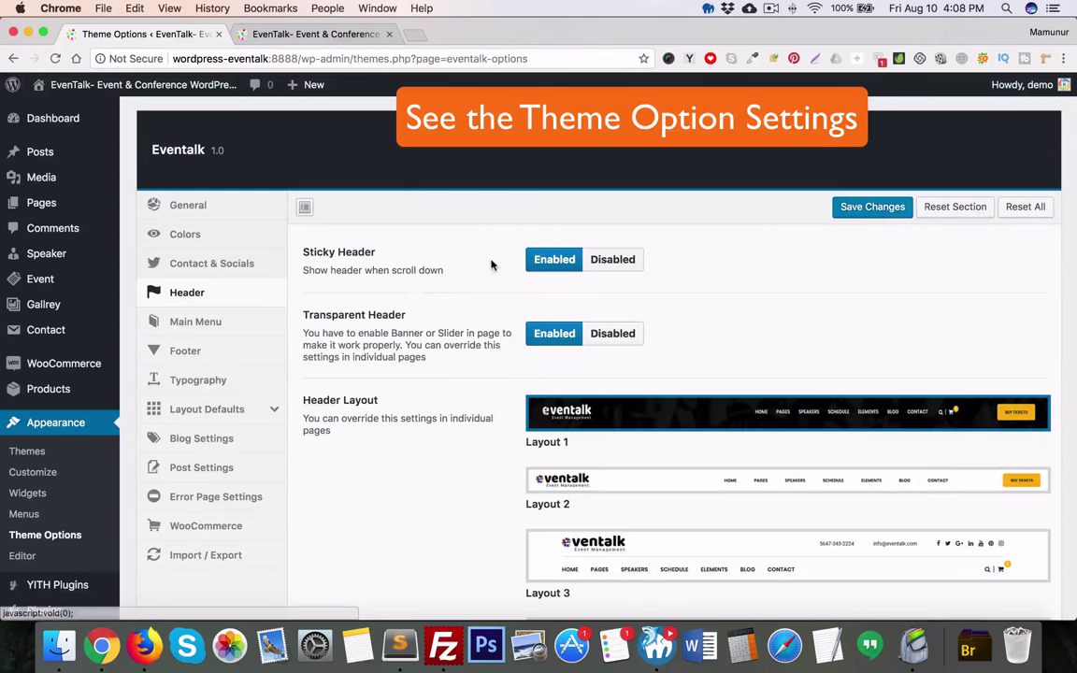
{"action": "scroll", "coordinate": [477, 260], "scroll_direction": "down", "scroll_amount": 1}
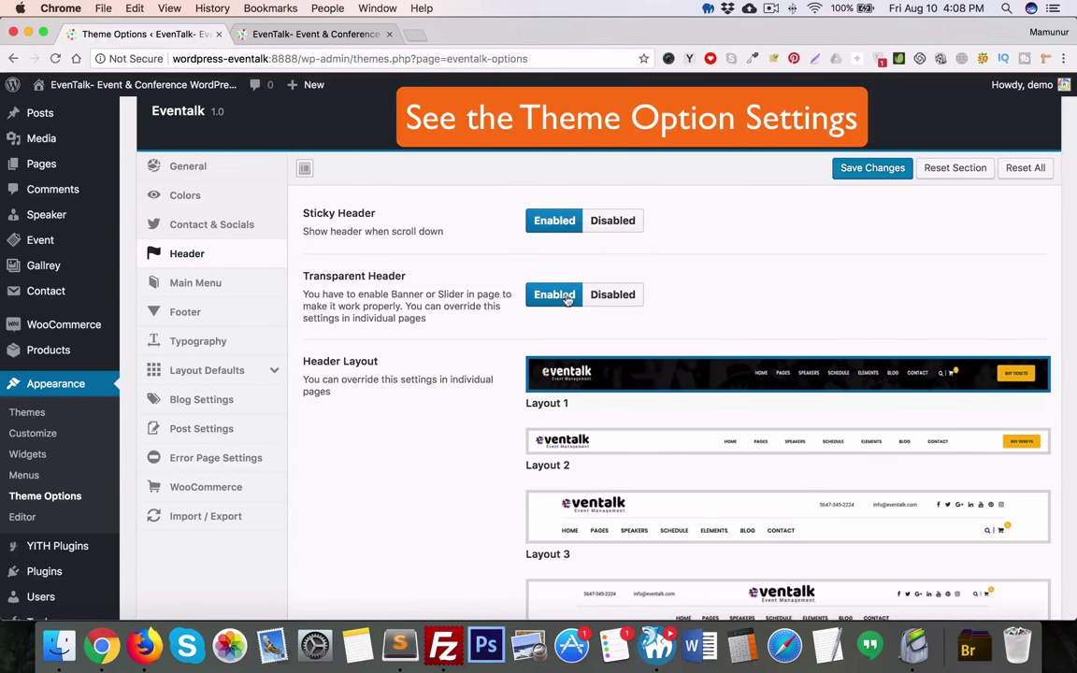
{"action": "scroll", "coordinate": [631, 293], "scroll_direction": "down", "scroll_amount": 4}
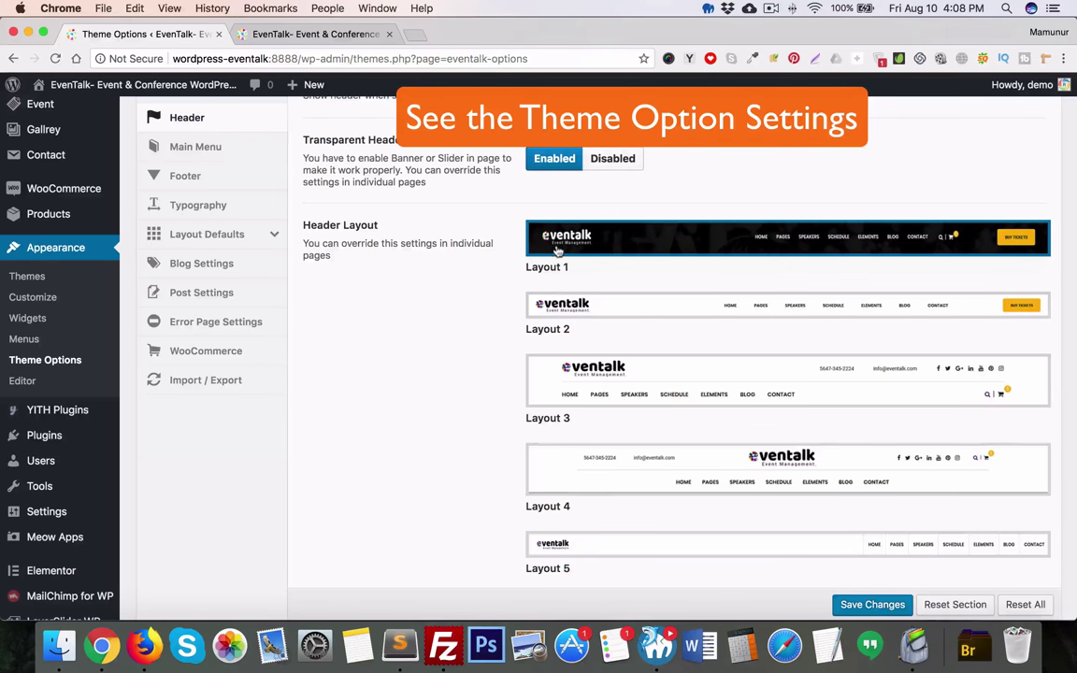
{"action": "scroll", "coordinate": [567, 433], "scroll_direction": "down", "scroll_amount": 2}
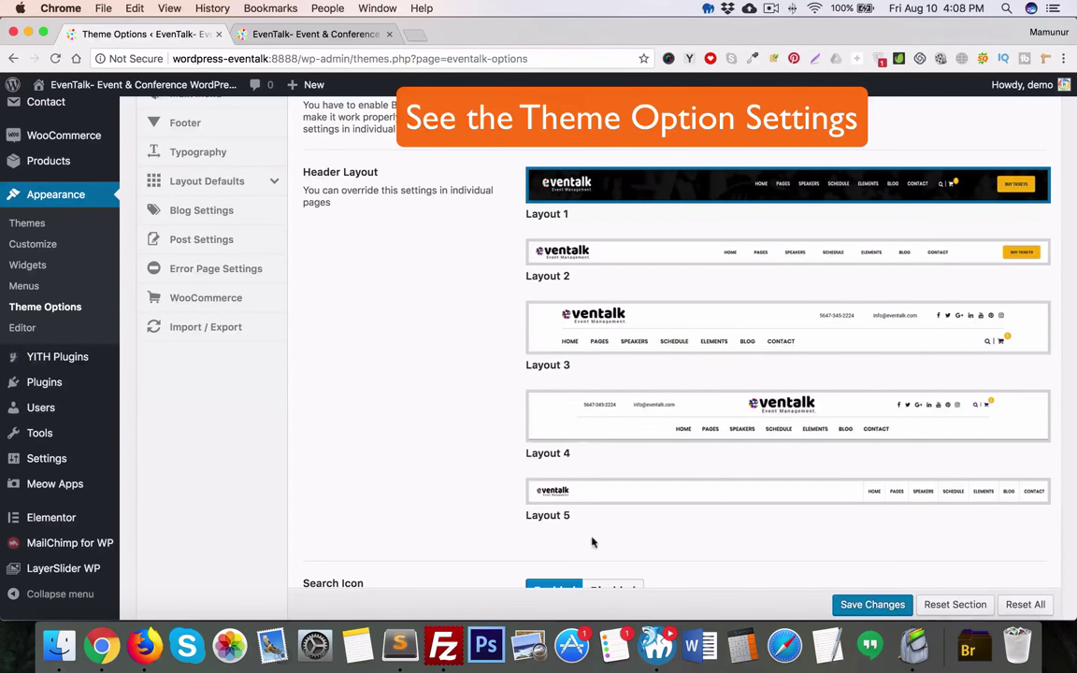
{"action": "scroll", "coordinate": [481, 247], "scroll_direction": "down", "scroll_amount": 10}
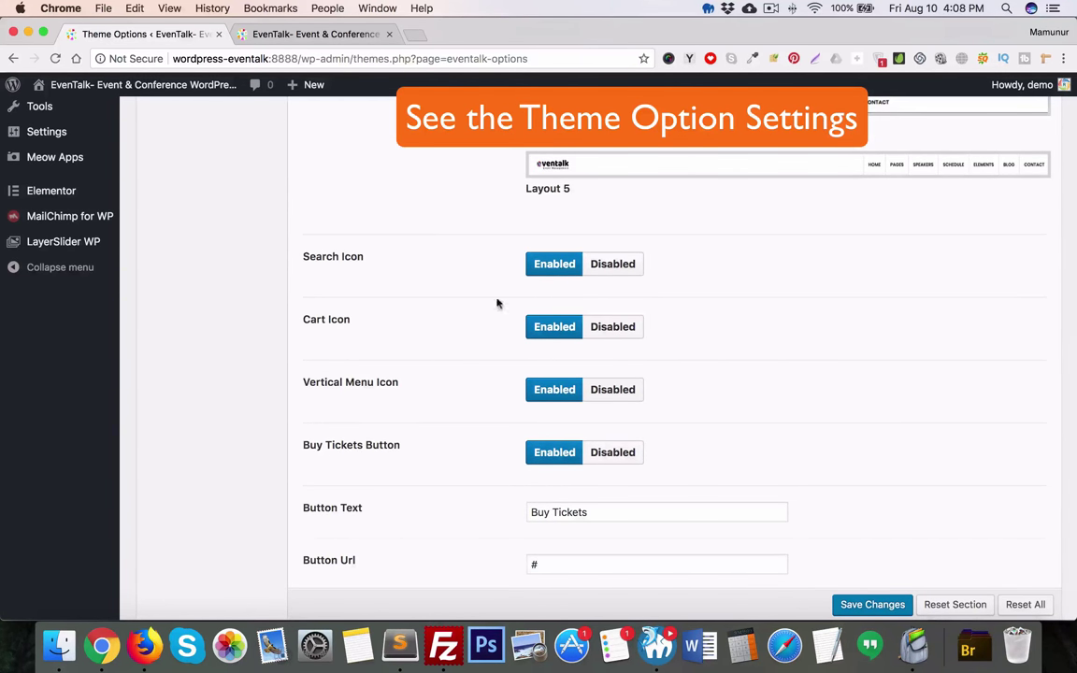
{"action": "scroll", "coordinate": [462, 390], "scroll_direction": "down", "scroll_amount": 3}
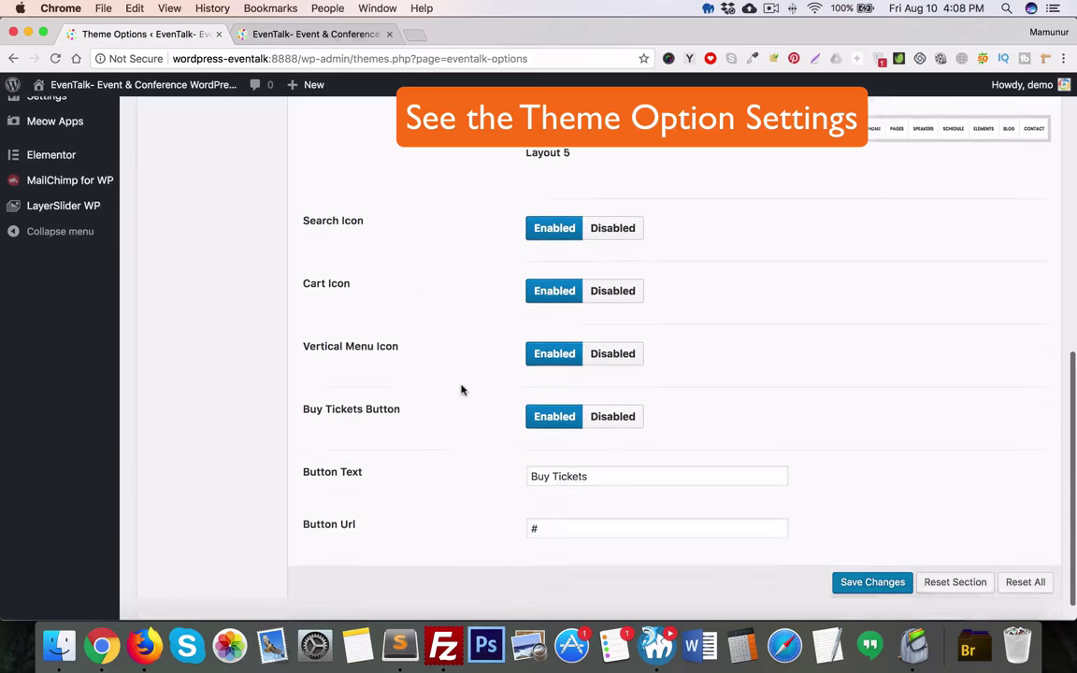
- Examine the Main Menu options for the menu font, submenu font and mobile menu
{"action": "scroll", "coordinate": [458, 426], "scroll_direction": "up", "scroll_amount": 15}
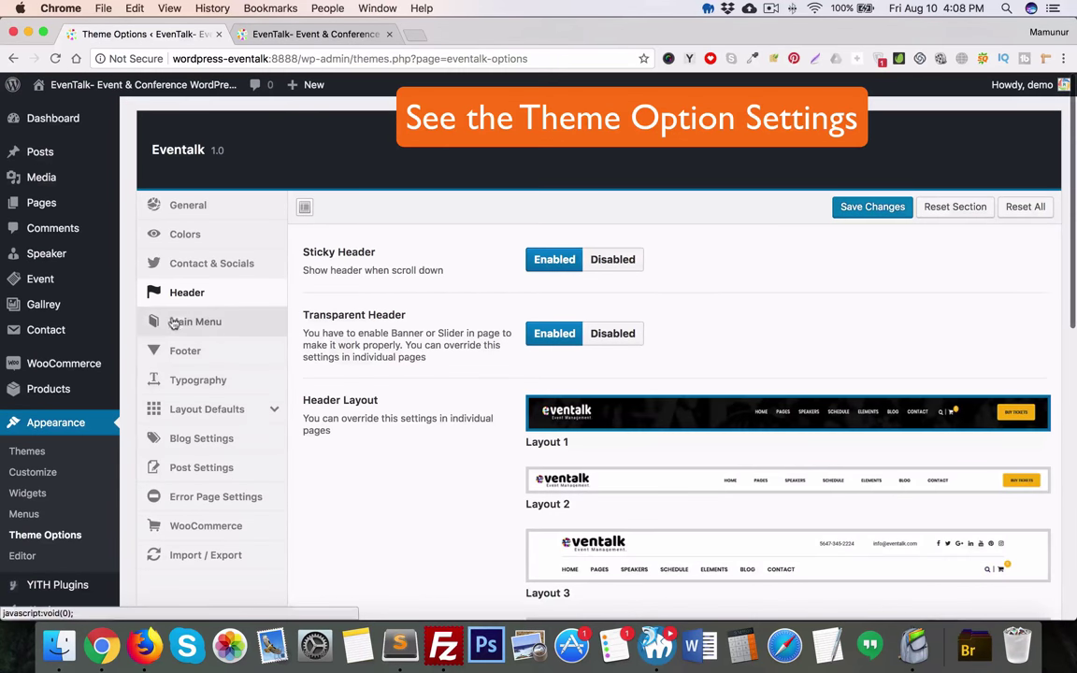
{"action": "left_click", "coordinate": [177, 322]}
{"action": "scroll", "coordinate": [404, 299], "scroll_direction": "down", "scroll_amount": 2}
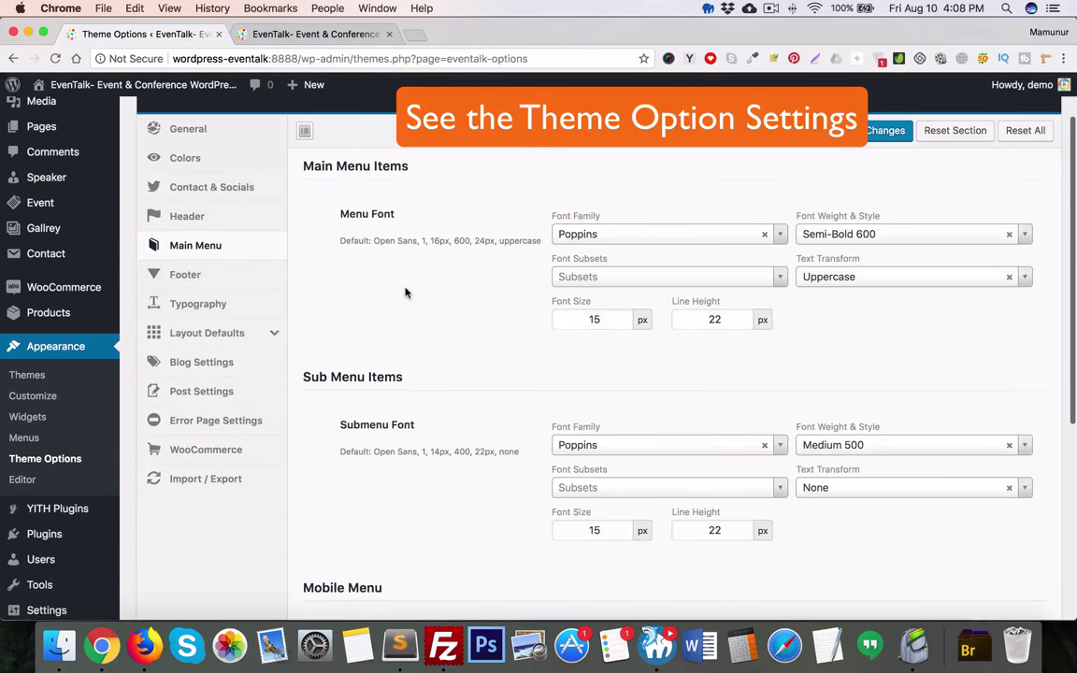
{"action": "scroll", "coordinate": [940, 265], "scroll_direction": "down", "scroll_amount": 3}
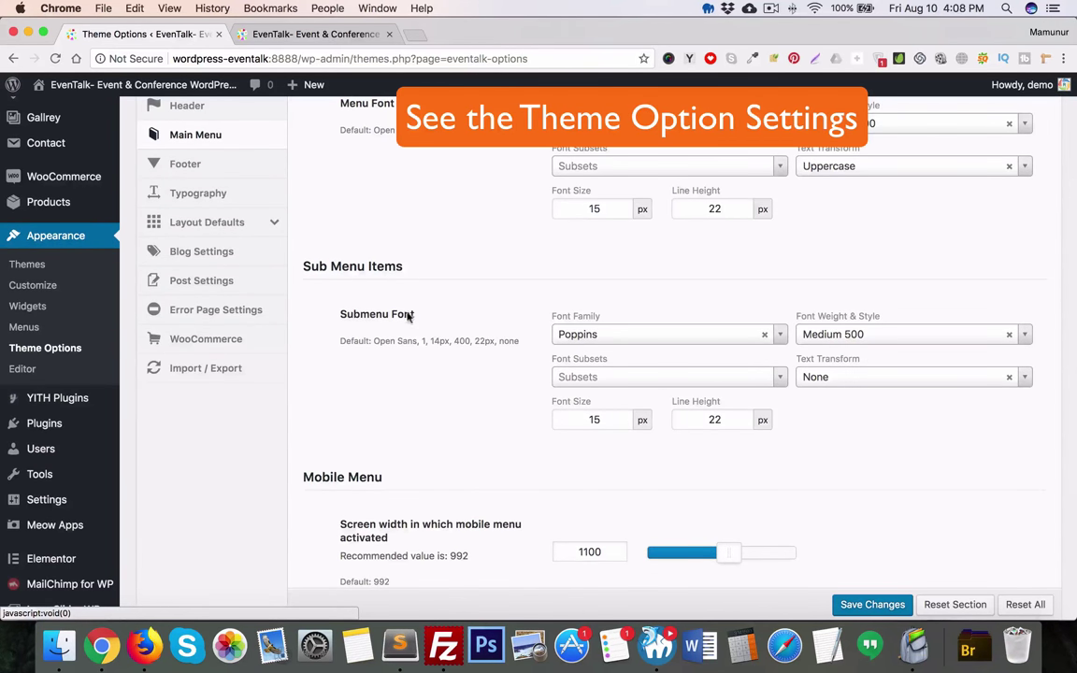
{"action": "scroll", "coordinate": [409, 316], "scroll_direction": "down", "scroll_amount": 5}
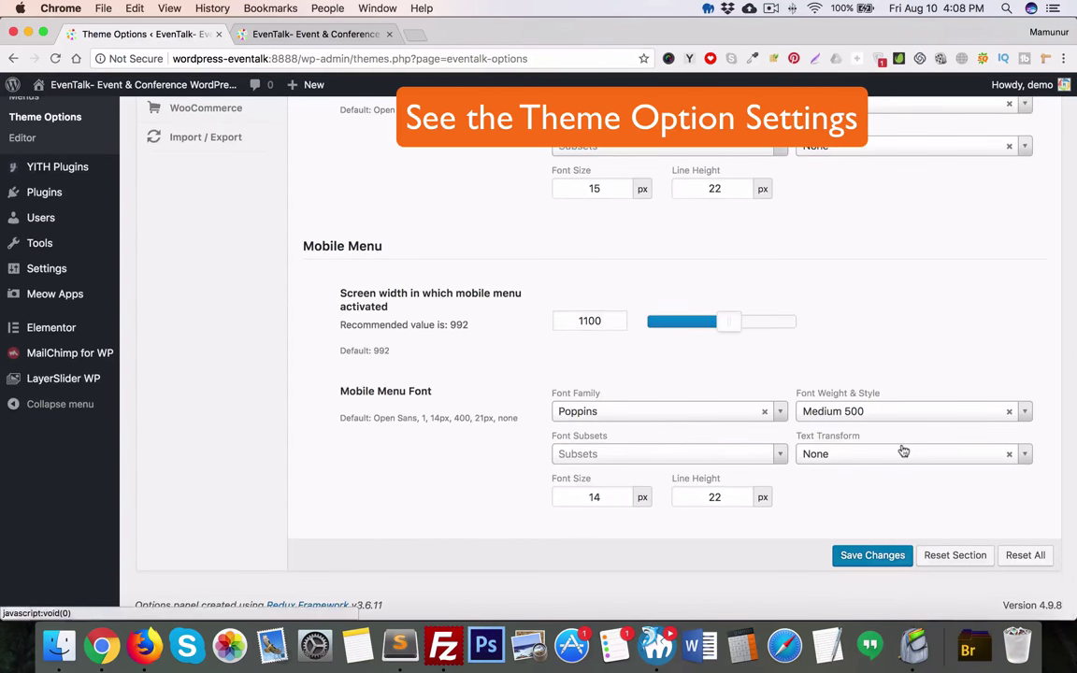
- Review the Footer options, including the footer display, logo, layouts and the copyright area
{"action": "scroll", "coordinate": [903, 452], "scroll_direction": "up", "scroll_amount": 10}
{"action": "left_click", "coordinate": [192, 352]}
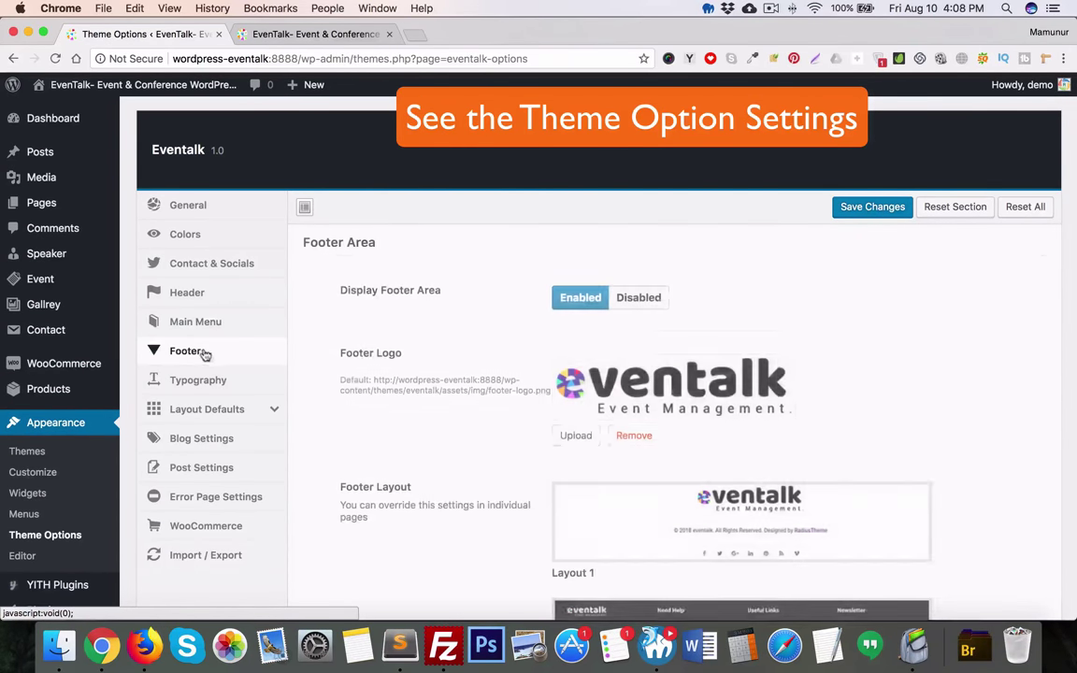
{"action": "scroll", "coordinate": [622, 290], "scroll_direction": "down", "scroll_amount": 3}
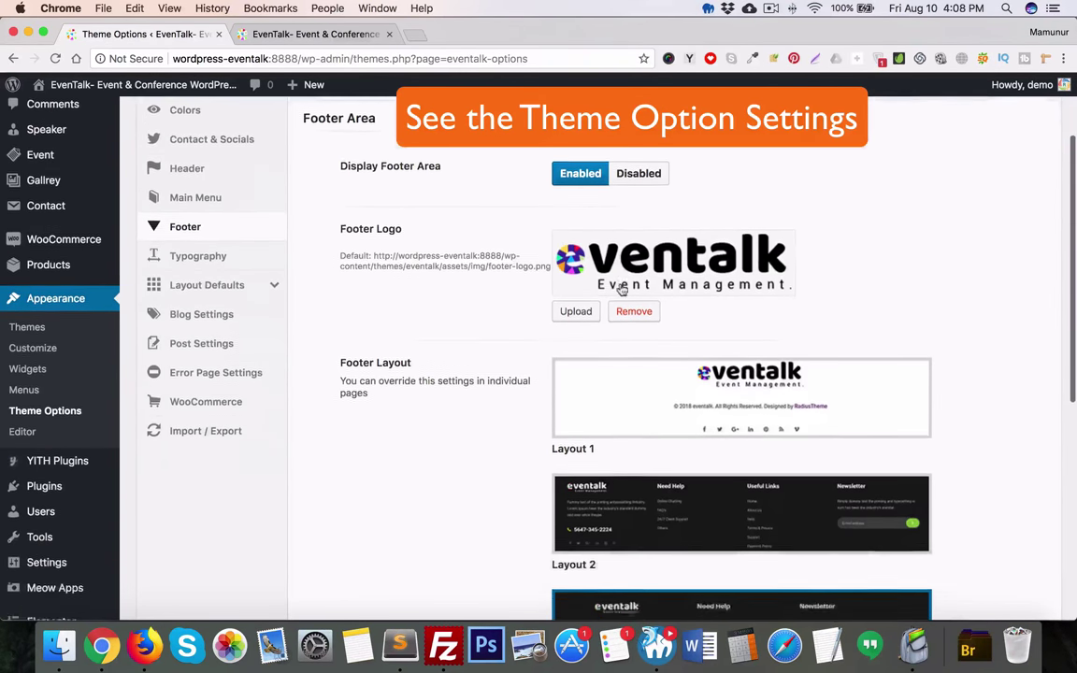
{"action": "scroll", "coordinate": [622, 290], "scroll_direction": "down", "scroll_amount": 7}
{"action": "scroll", "coordinate": [635, 389], "scroll_direction": "up", "scroll_amount": 5}
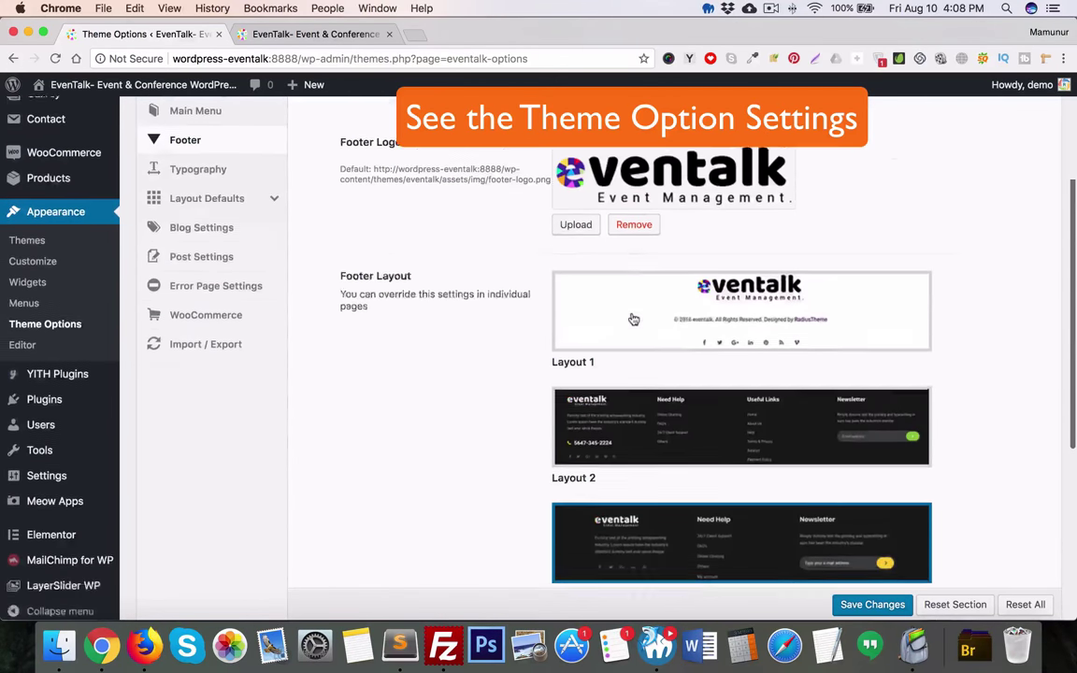
{"action": "scroll", "coordinate": [634, 320], "scroll_direction": "up", "scroll_amount": 1}
{"action": "scroll", "coordinate": [617, 318], "scroll_direction": "down", "scroll_amount": 10}
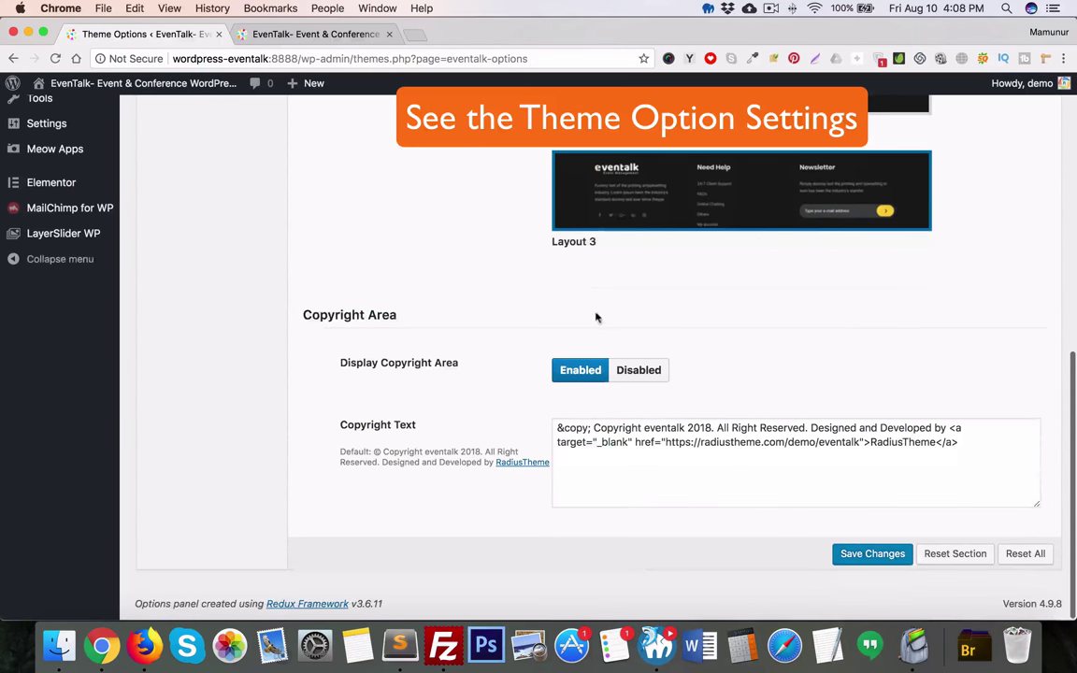
- Check the Typography options for the body text and the h1 to h6 headers
{"action": "scroll", "coordinate": [490, 351], "scroll_direction": "up", "scroll_amount": 8}
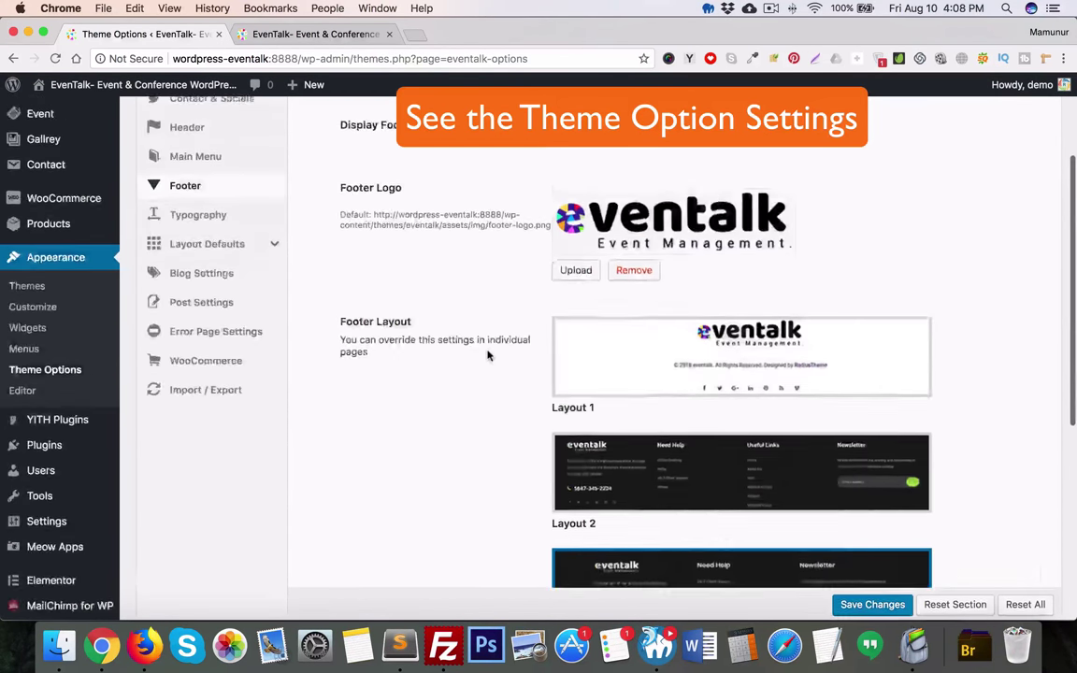
{"action": "left_click", "coordinate": [238, 288]}
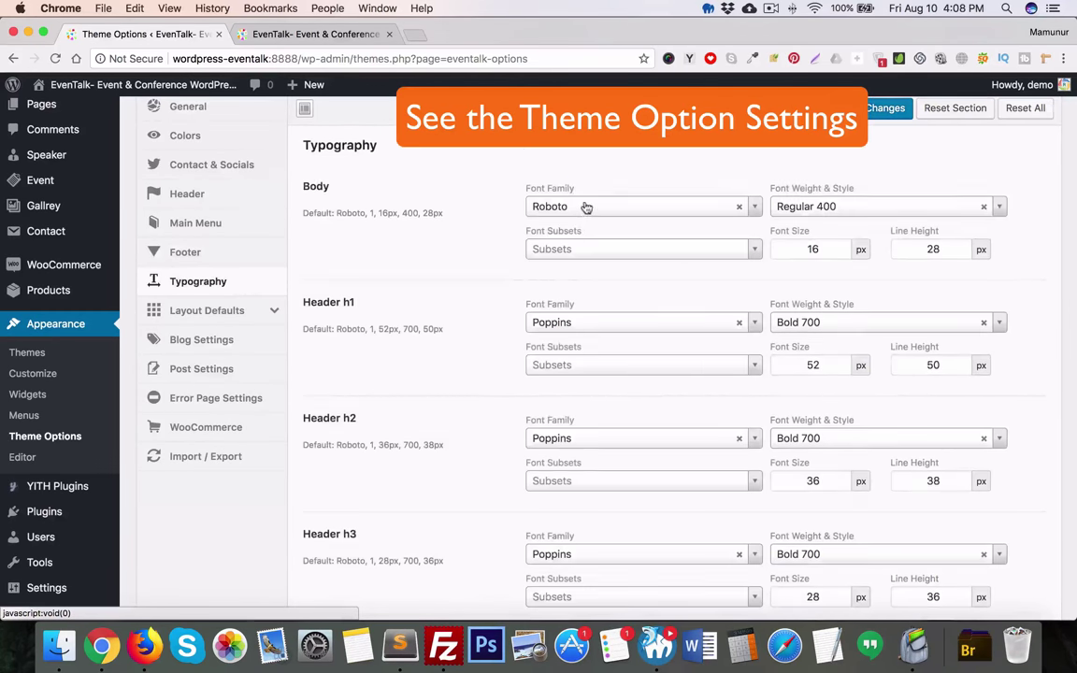
{"action": "scroll", "coordinate": [585, 211], "scroll_direction": "down", "scroll_amount": 5}
{"action": "scroll", "coordinate": [584, 216], "scroll_direction": "down", "scroll_amount": 3}
{"action": "scroll", "coordinate": [570, 224], "scroll_direction": "up", "scroll_amount": 8}
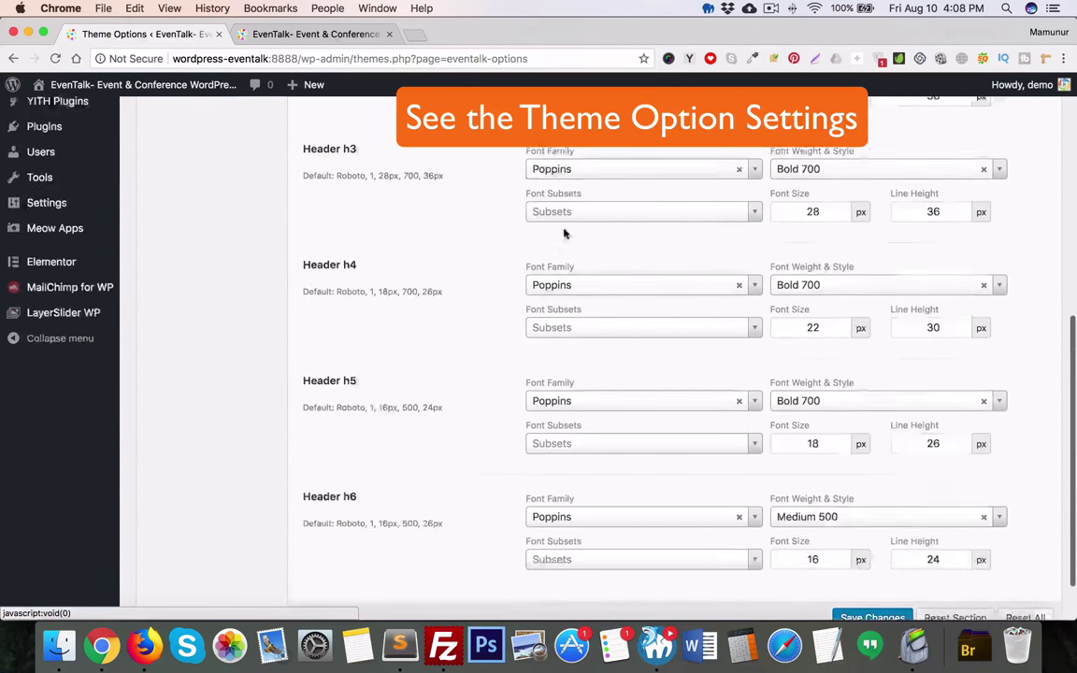
{"action": "scroll", "coordinate": [450, 232], "scroll_direction": "up", "scroll_amount": 3}
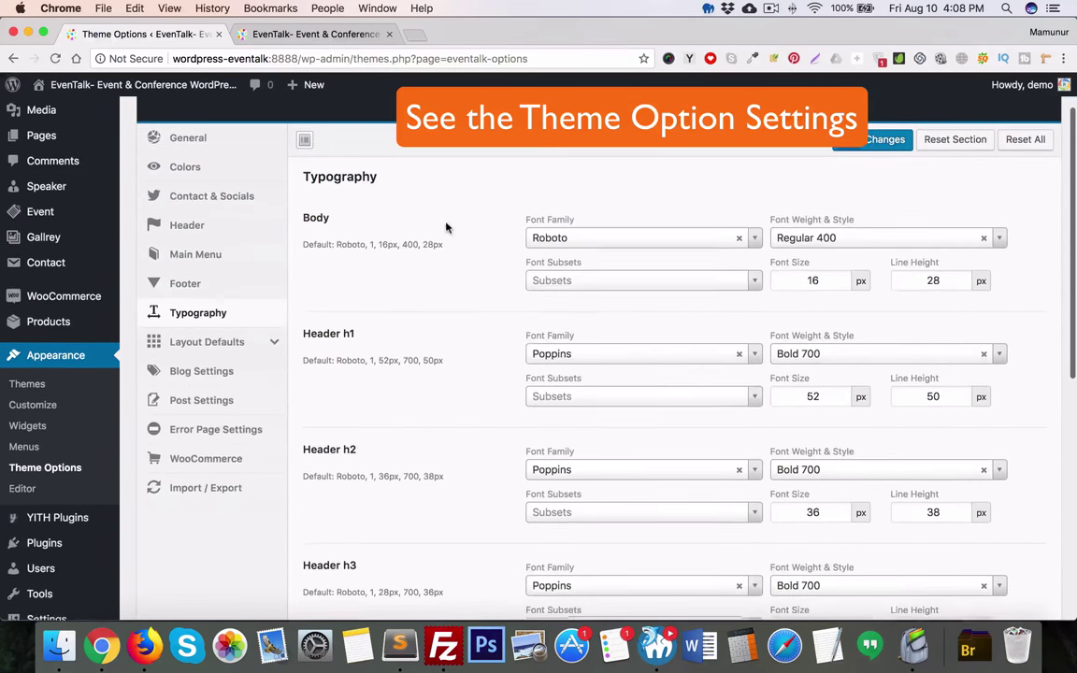
- Examine the Page layout defaults, from the sidebar layout and content padding to the banner, breadcrumb and banner background image
{"action": "left_click", "coordinate": [230, 346]}
{"action": "scroll", "coordinate": [372, 344], "scroll_direction": "down", "scroll_amount": 1}
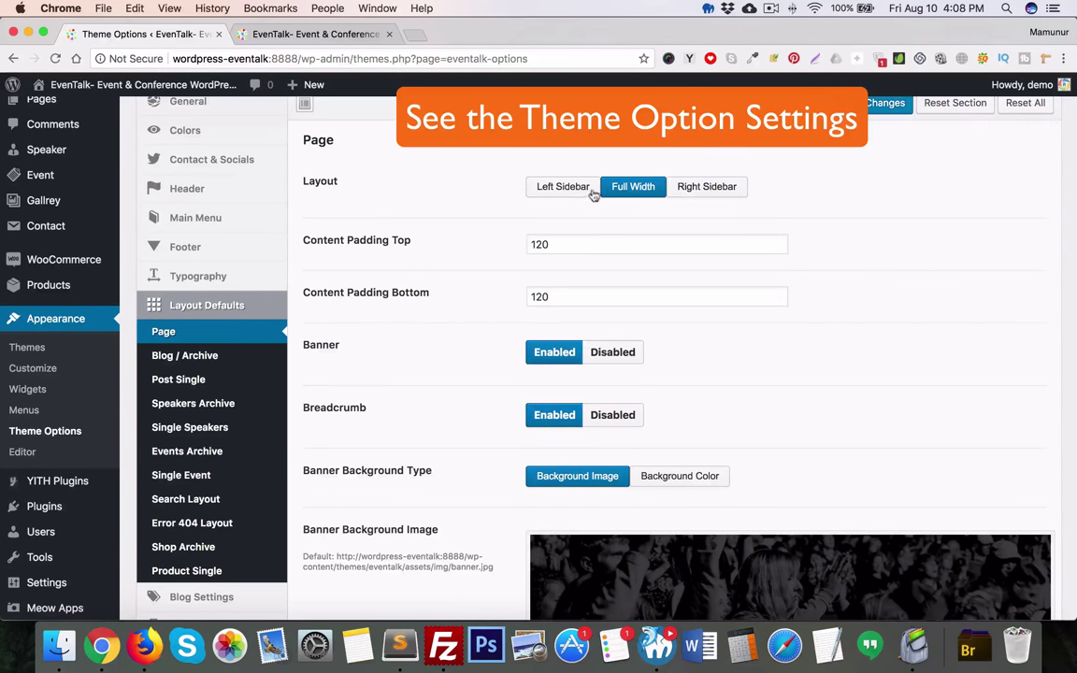
{"action": "scroll", "coordinate": [505, 192], "scroll_direction": "down", "scroll_amount": 2}
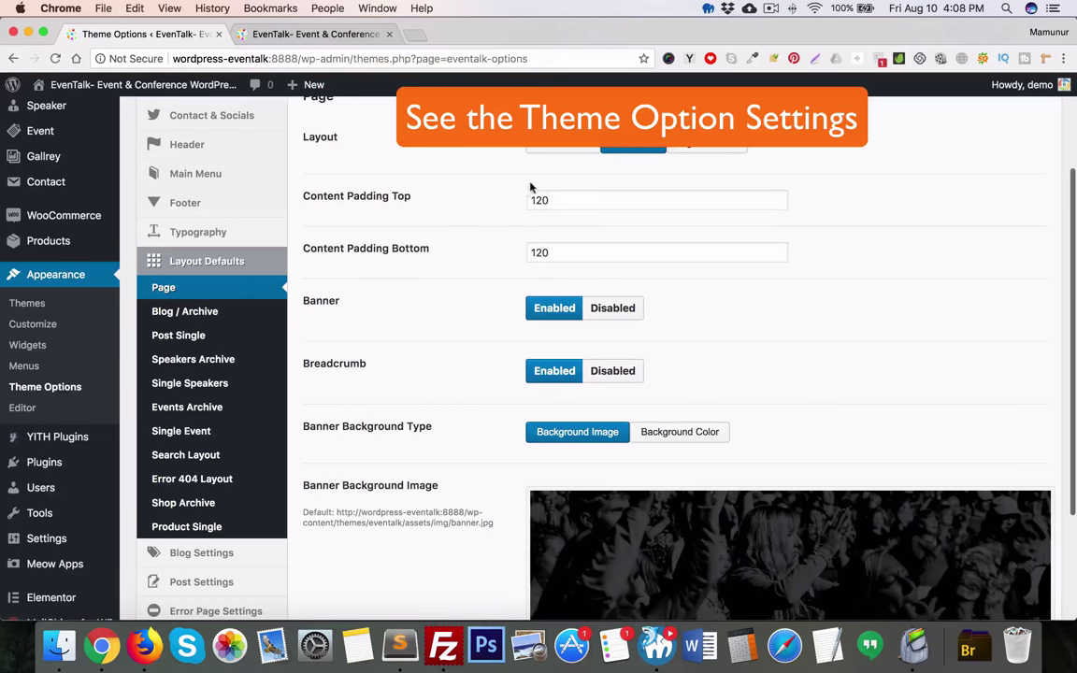
{"action": "scroll", "coordinate": [514, 280], "scroll_direction": "down", "scroll_amount": 2}
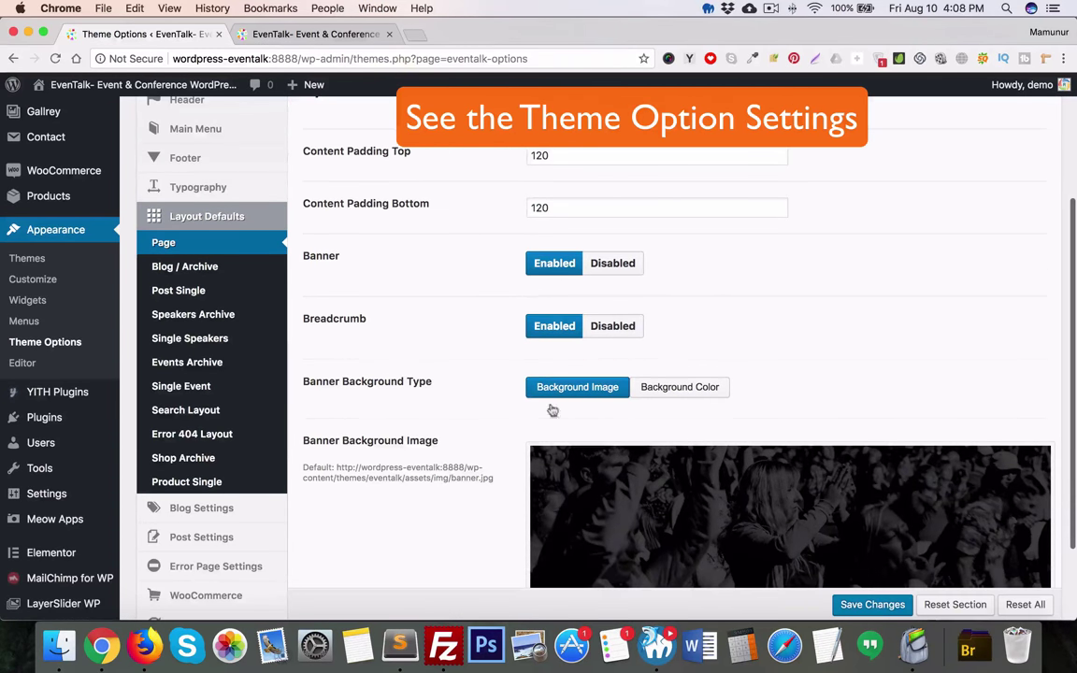
{"action": "scroll", "coordinate": [553, 411], "scroll_direction": "down", "scroll_amount": 5}
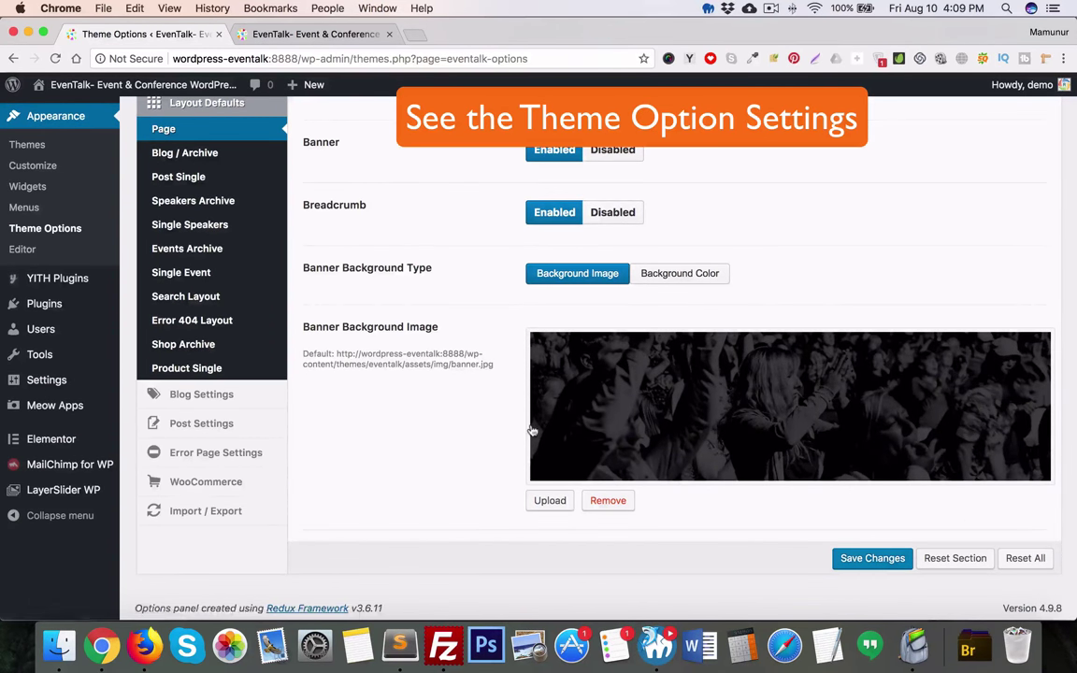
- Review the layout defaults for Blog / Archive and for Post Single
{"action": "scroll", "coordinate": [532, 431], "scroll_direction": "up", "scroll_amount": 2}
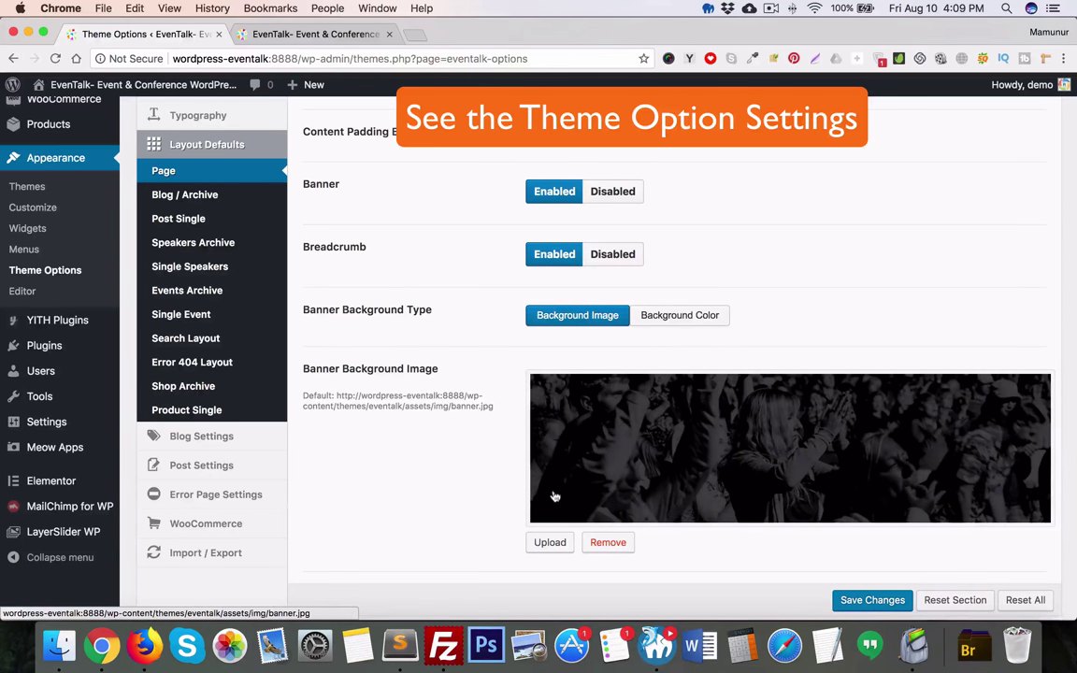
{"action": "left_click", "coordinate": [191, 195]}
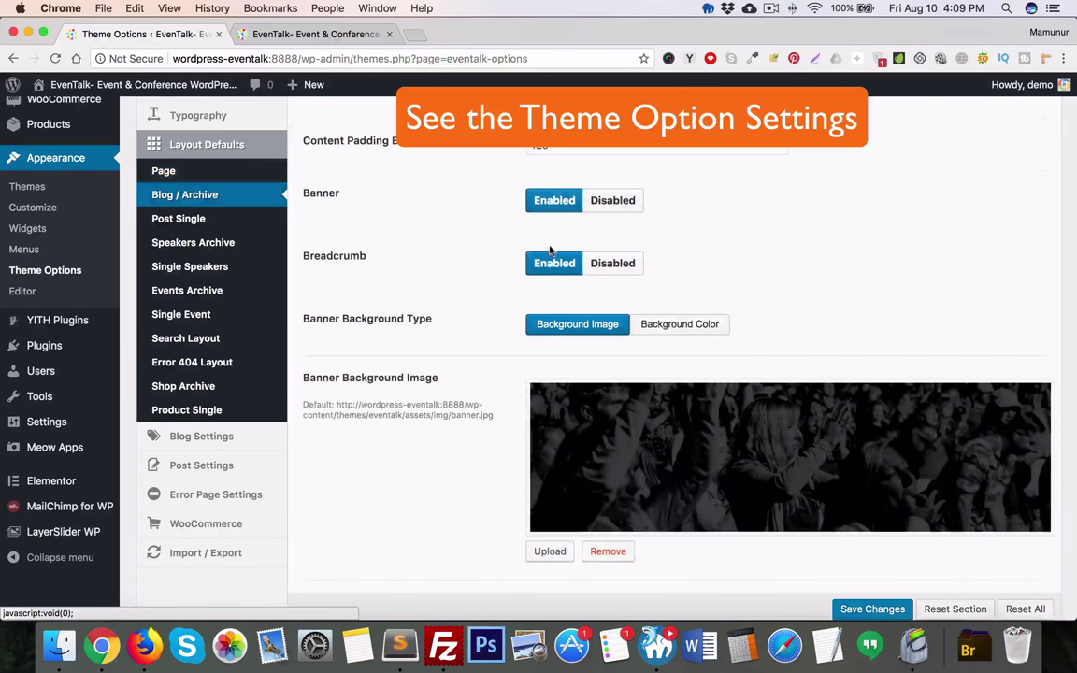
{"action": "scroll", "coordinate": [550, 251], "scroll_direction": "up", "scroll_amount": 5}
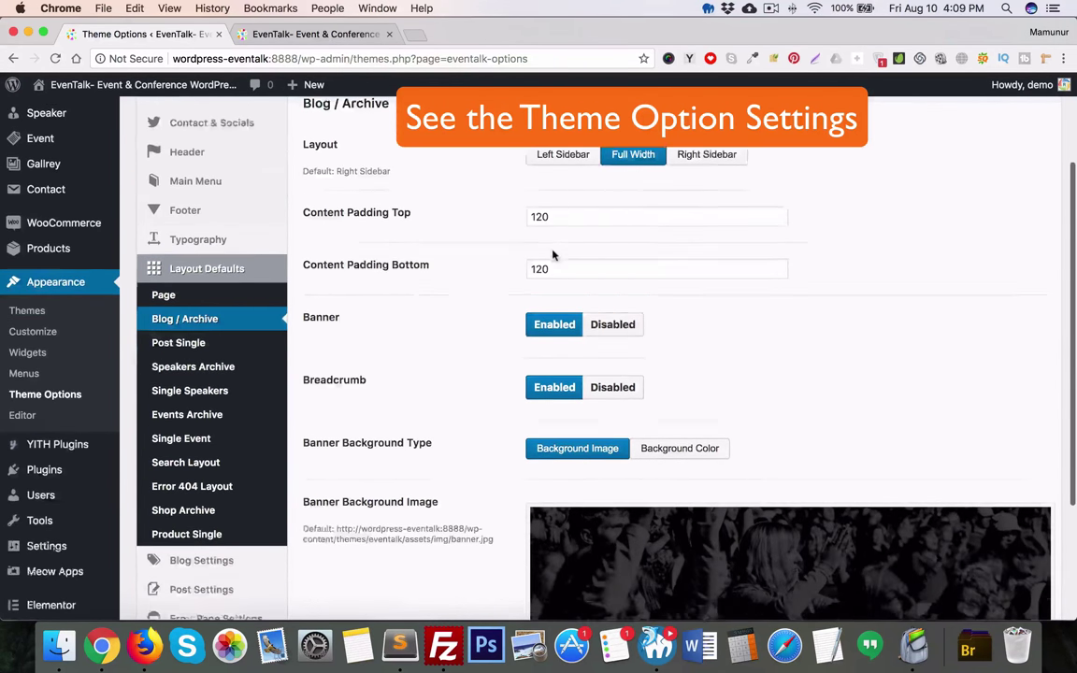
{"action": "scroll", "coordinate": [552, 255], "scroll_direction": "down", "scroll_amount": 5}
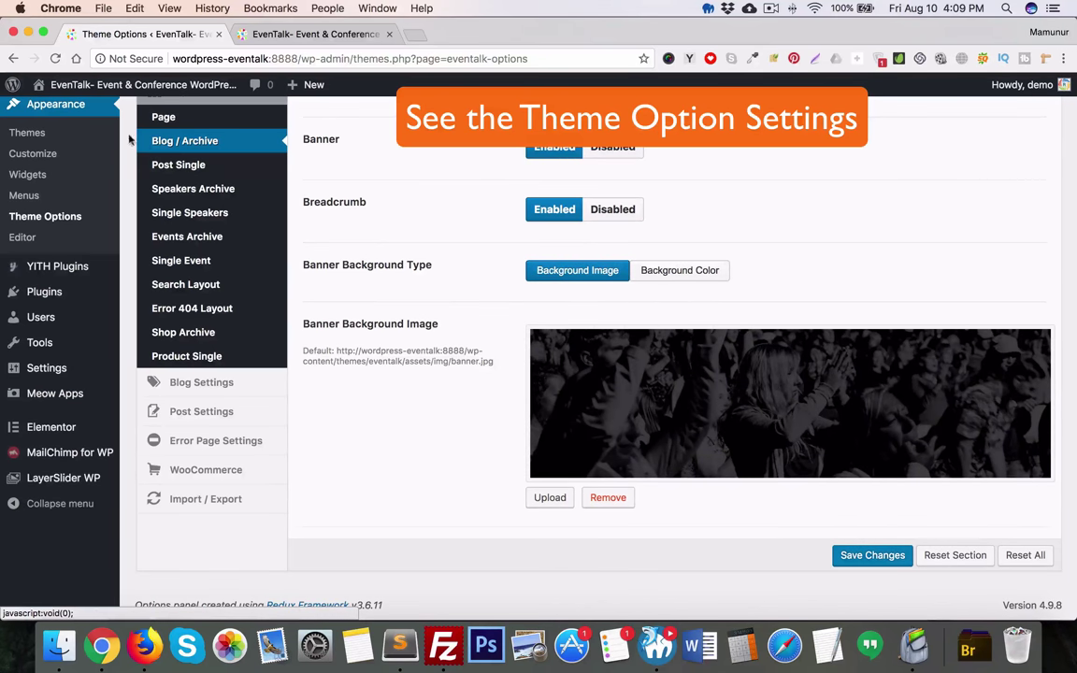
{"action": "left_click", "coordinate": [178, 165]}
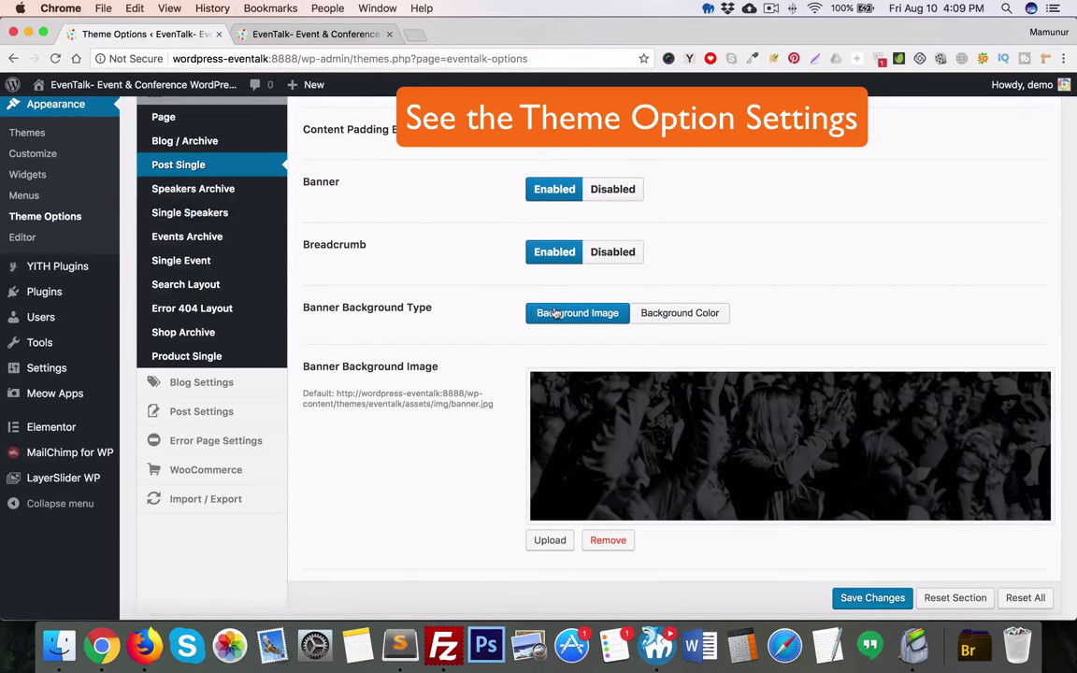
{"action": "scroll", "coordinate": [554, 314], "scroll_direction": "down", "scroll_amount": 2}
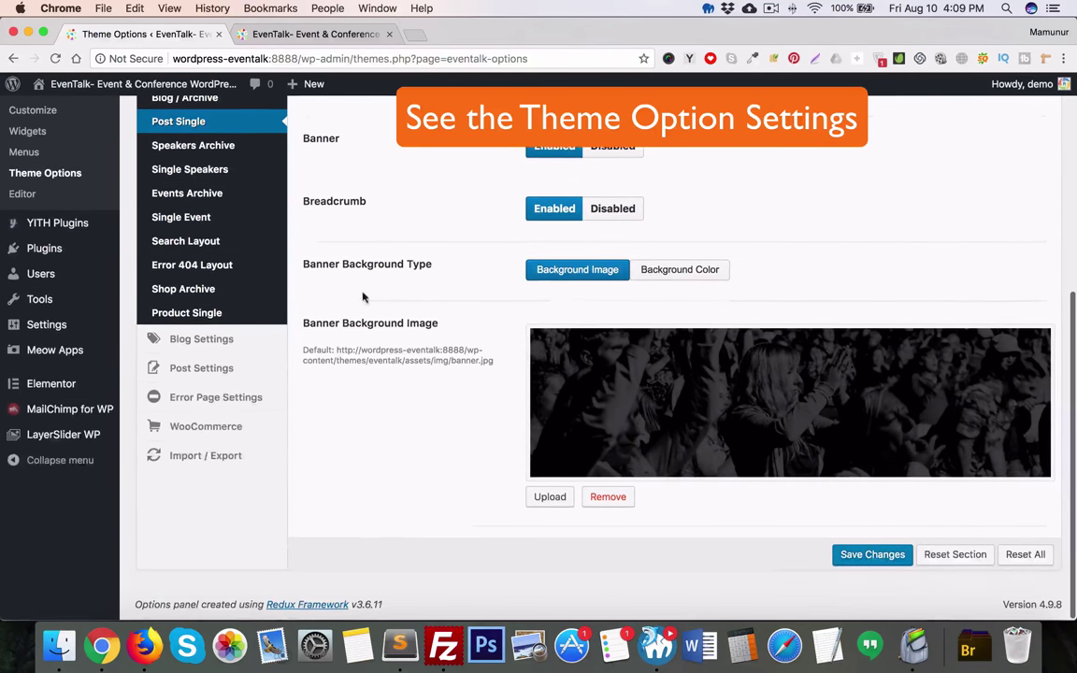
- Examine the Blog Settings for the archive layout, date, author, categories, comment number and number of content
{"action": "left_click", "coordinate": [209, 345]}
{"action": "scroll", "coordinate": [397, 306], "scroll_direction": "up", "scroll_amount": 5}
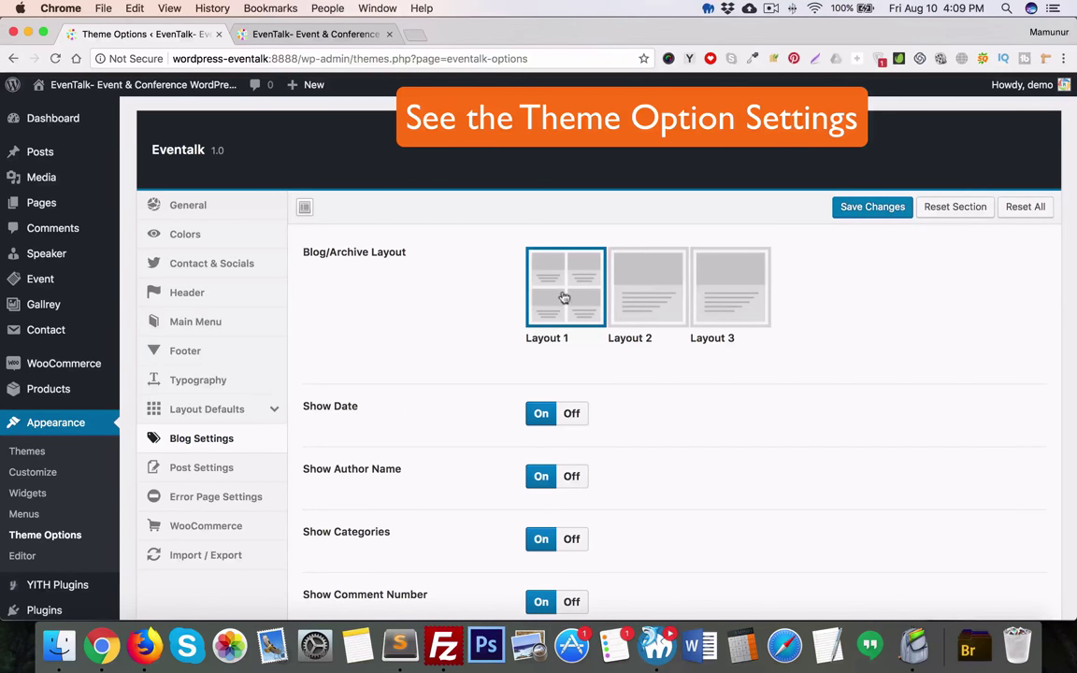
{"action": "scroll", "coordinate": [561, 299], "scroll_direction": "down", "scroll_amount": 5}
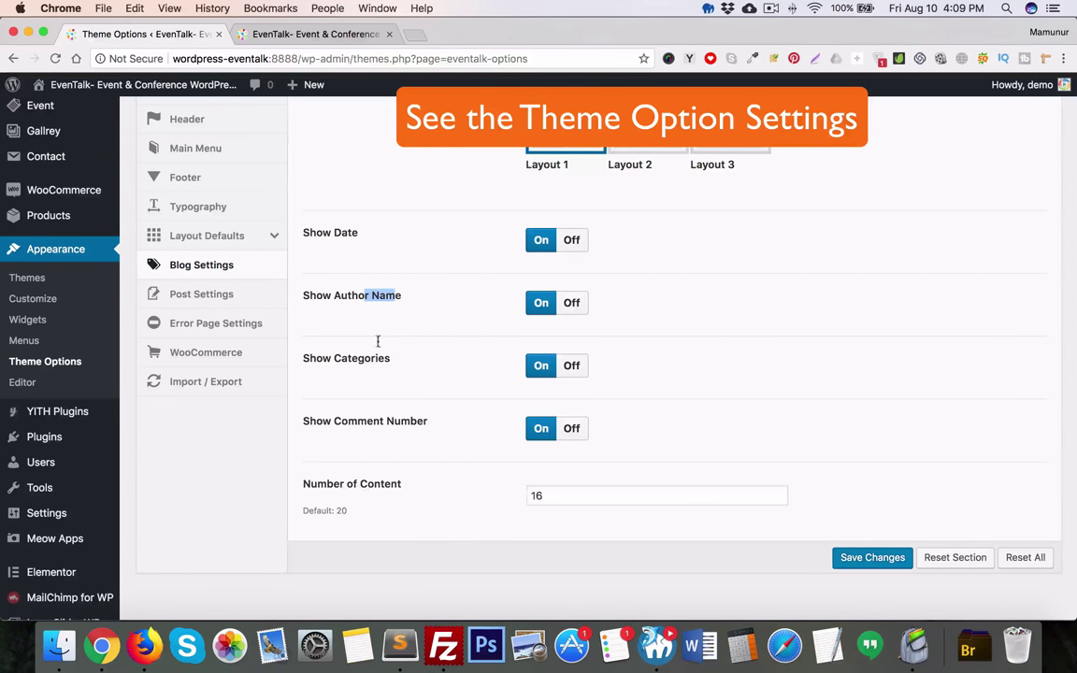
{"action": "scroll", "coordinate": [390, 380], "scroll_direction": "down", "scroll_amount": 2}
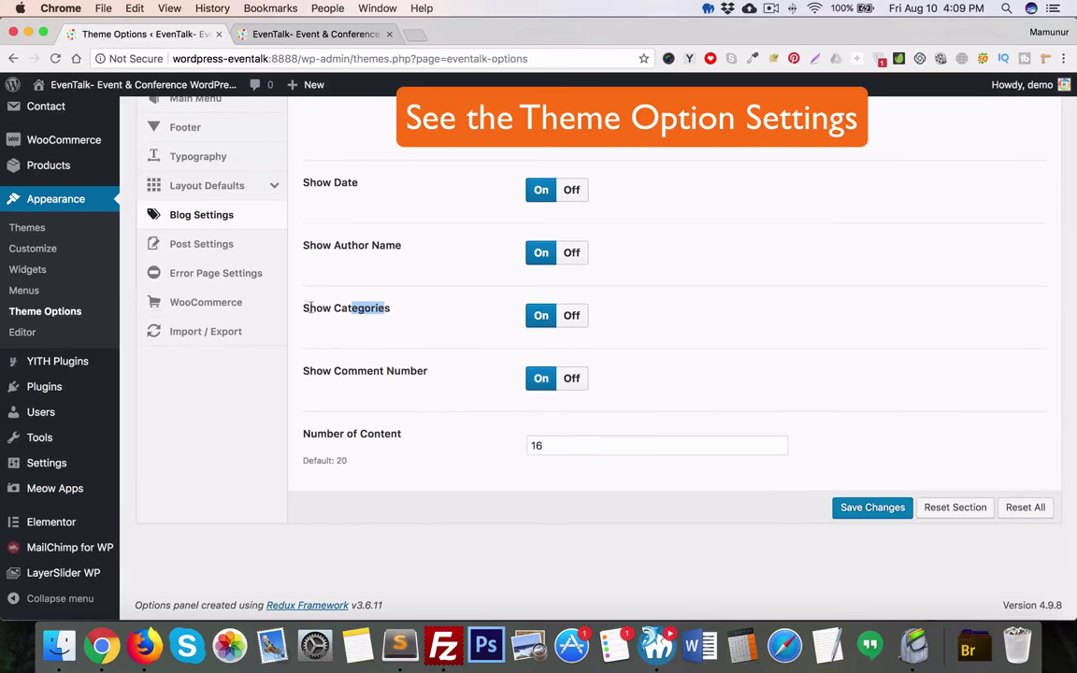
- Check the Post Settings for showing the post date, author name, categories, comment number and tags
{"action": "left_click", "coordinate": [246, 248]}
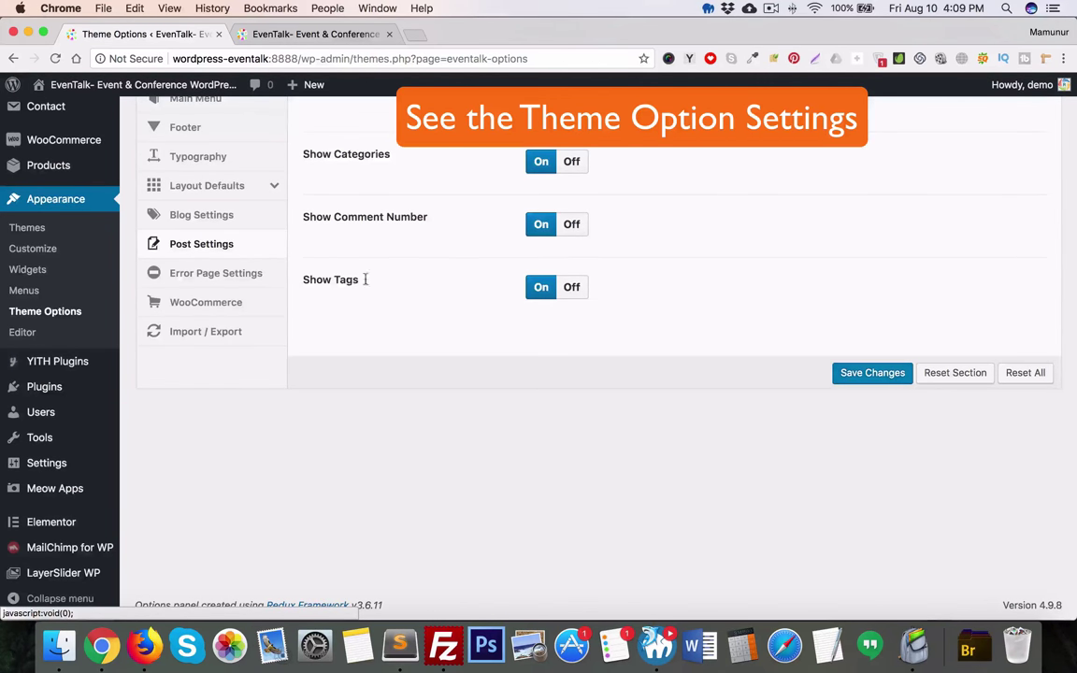
{"action": "scroll", "coordinate": [368, 282], "scroll_direction": "up", "scroll_amount": 5}
{"action": "scroll", "coordinate": [368, 282], "scroll_direction": "down", "scroll_amount": 1}
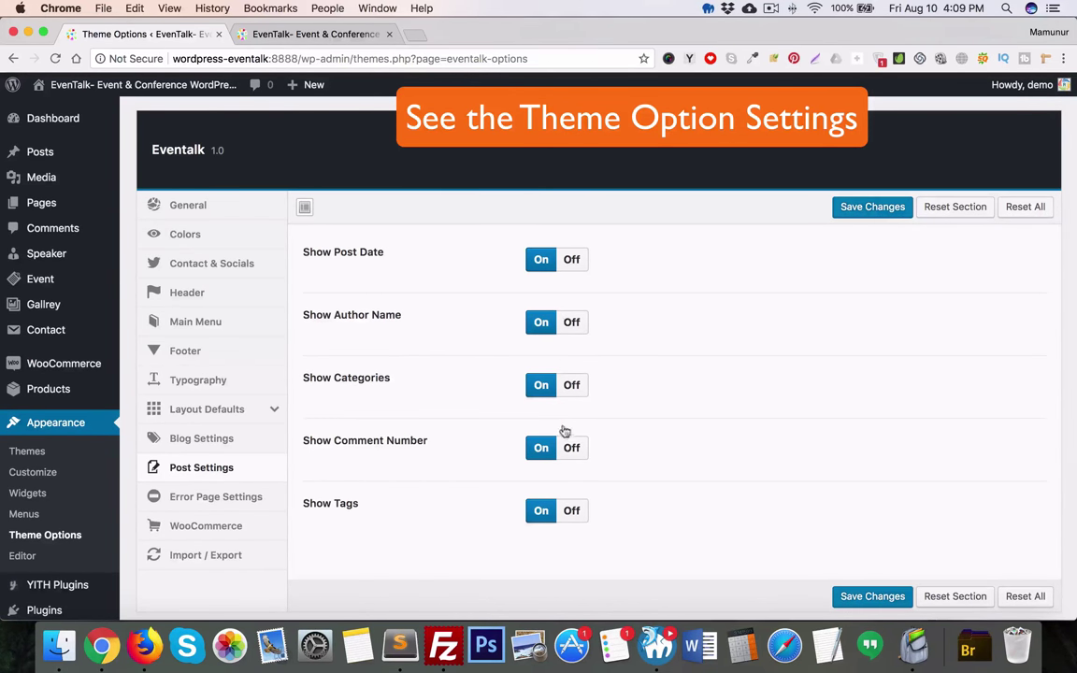
- Review the WooCommerce options for the general shop settings, the product single page and the cart page
{"action": "scroll", "coordinate": [564, 458], "scroll_direction": "down", "scroll_amount": 3}
{"action": "left_click", "coordinate": [231, 444]}
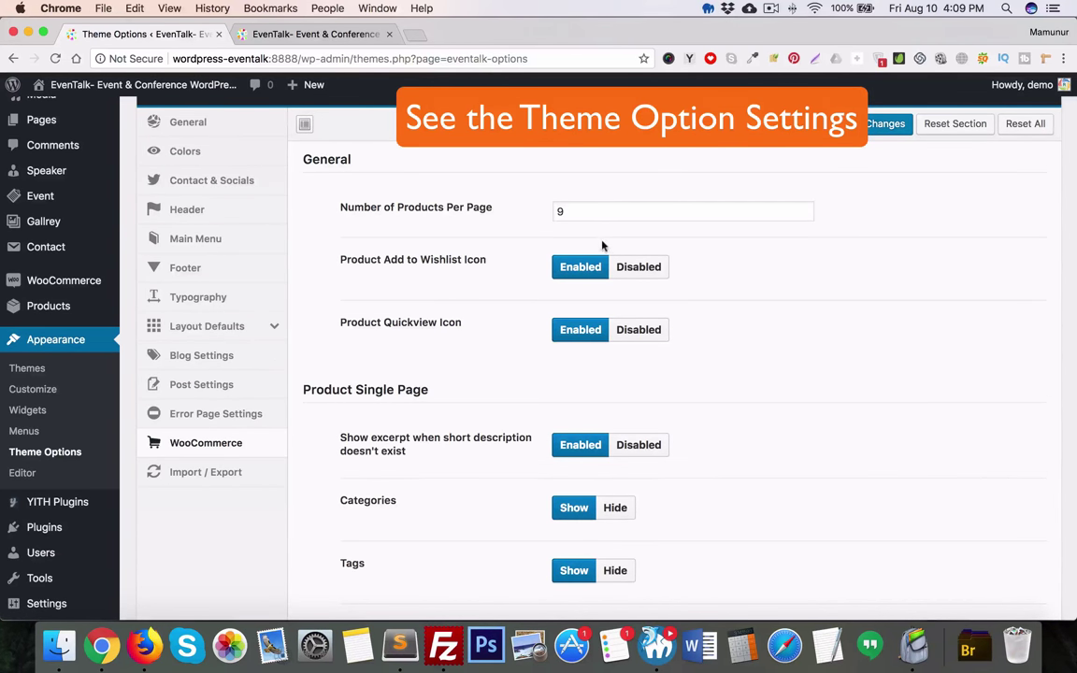
{"action": "scroll", "coordinate": [602, 245], "scroll_direction": "down", "scroll_amount": 15}
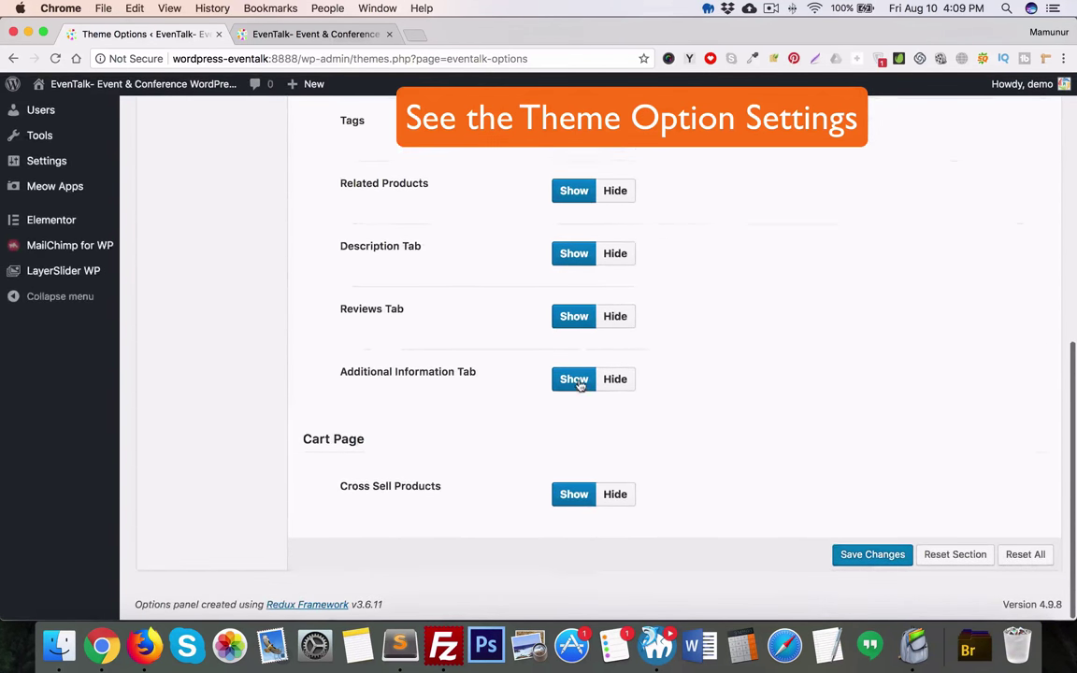
- Open the list of all speakers and open its first speaker entry for editing
{"action": "scroll", "coordinate": [561, 374], "scroll_direction": "up", "scroll_amount": 18}
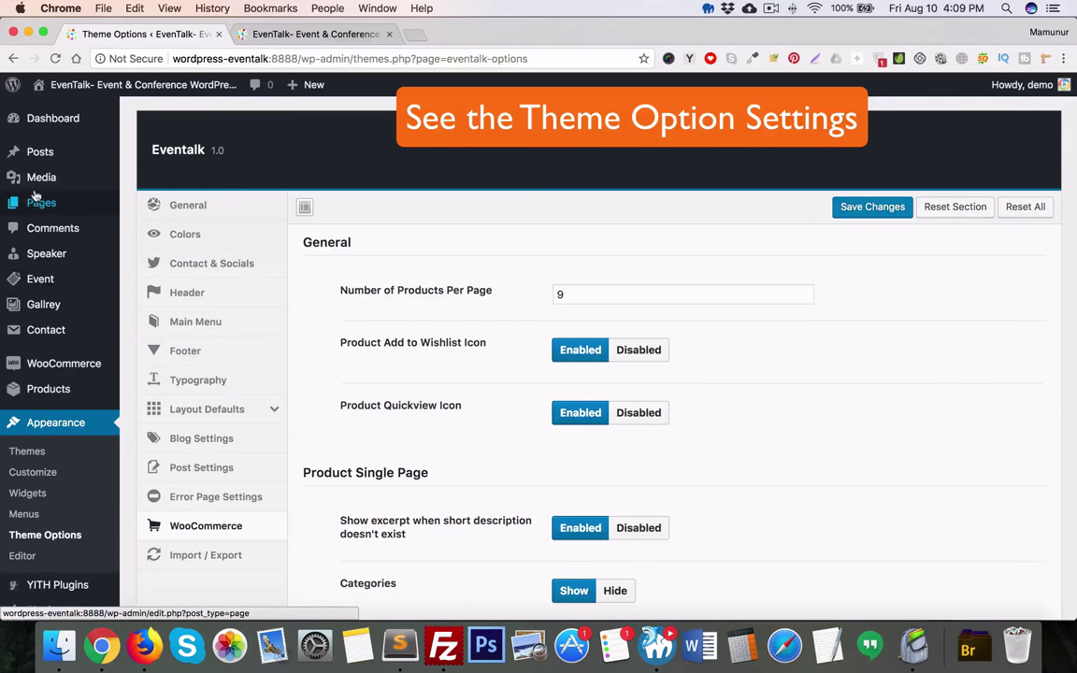
{"action": "mouse_move", "coordinate": [40, 258]}
{"action": "mouse_move", "coordinate": [41, 283]}
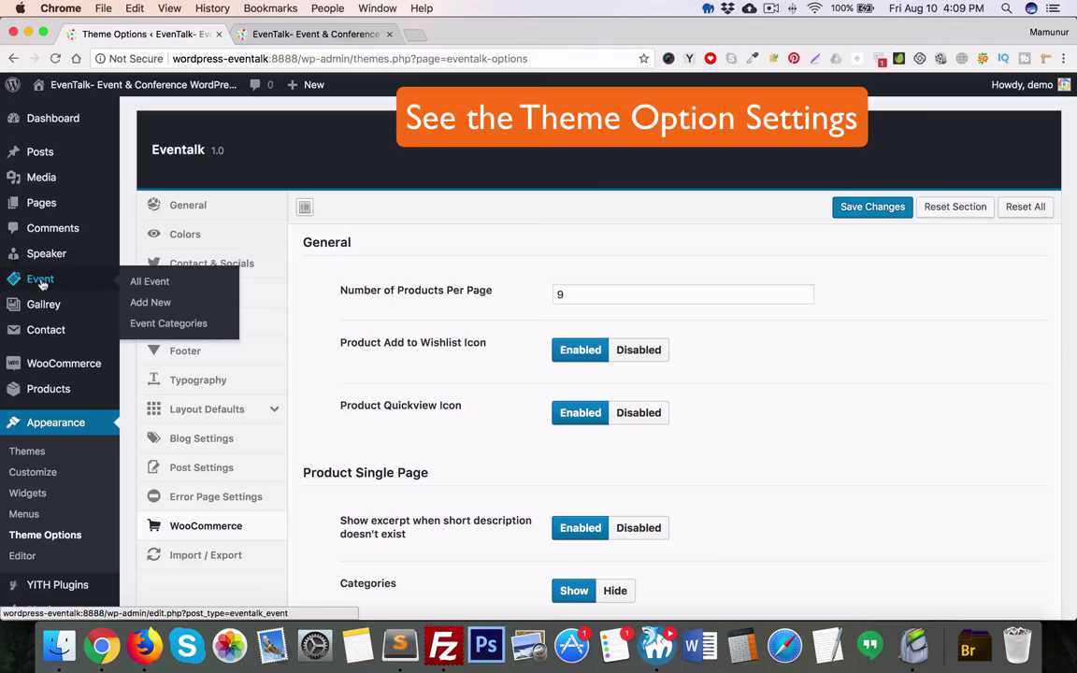
{"action": "mouse_move", "coordinate": [42, 307]}
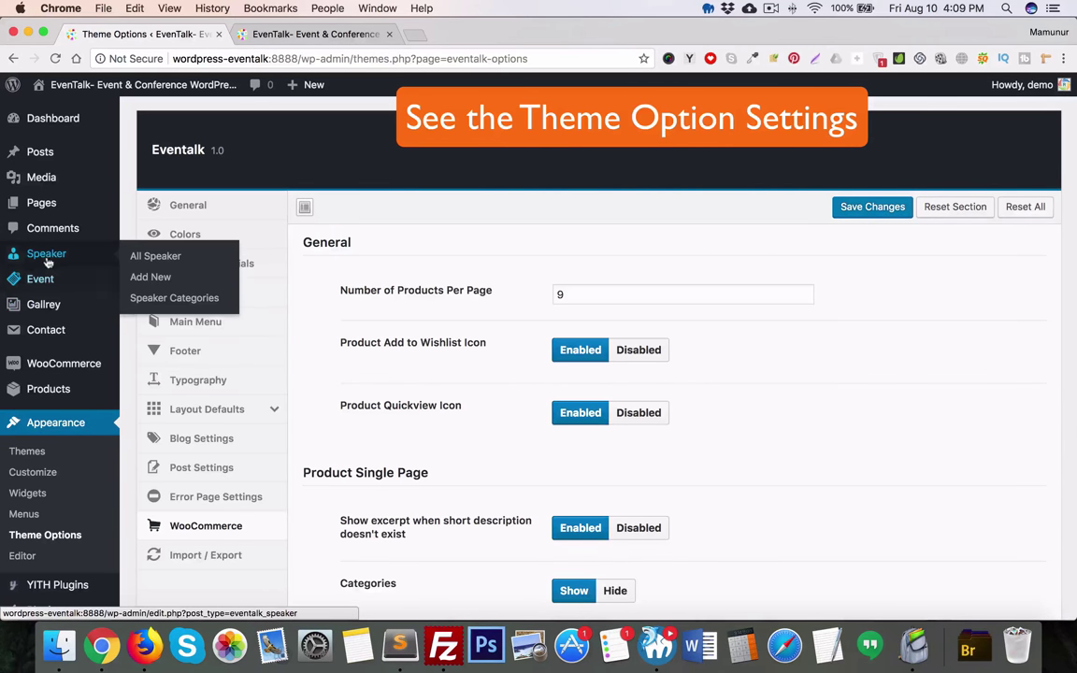
{"action": "left_click", "coordinate": [145, 256]}
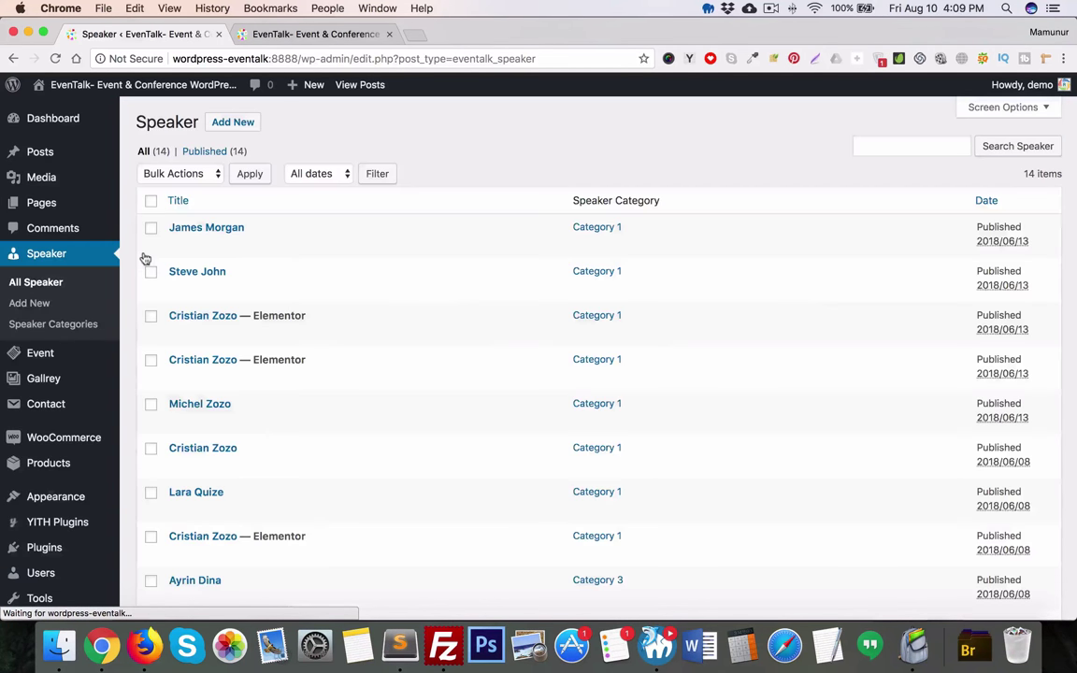
{"action": "left_click", "coordinate": [190, 230]}
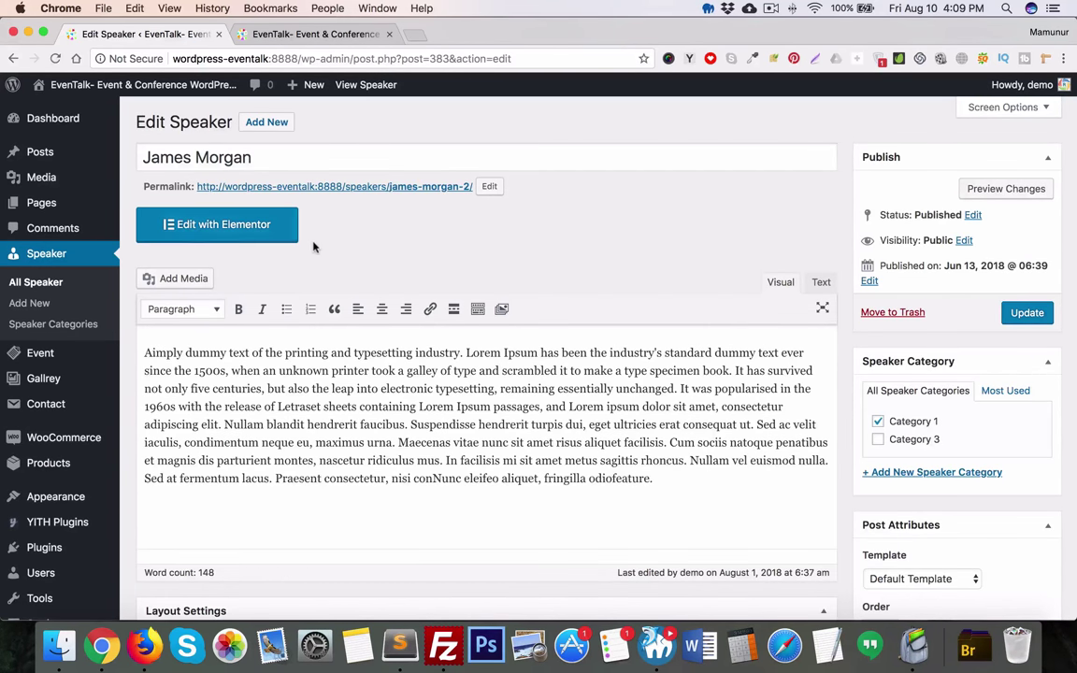
- Review the speaker's biography text, speaker category, layout settings and featured image
{"action": "scroll", "coordinate": [354, 245], "scroll_direction": "down", "scroll_amount": 2}
{"action": "scroll", "coordinate": [353, 245], "scroll_direction": "down", "scroll_amount": 5}
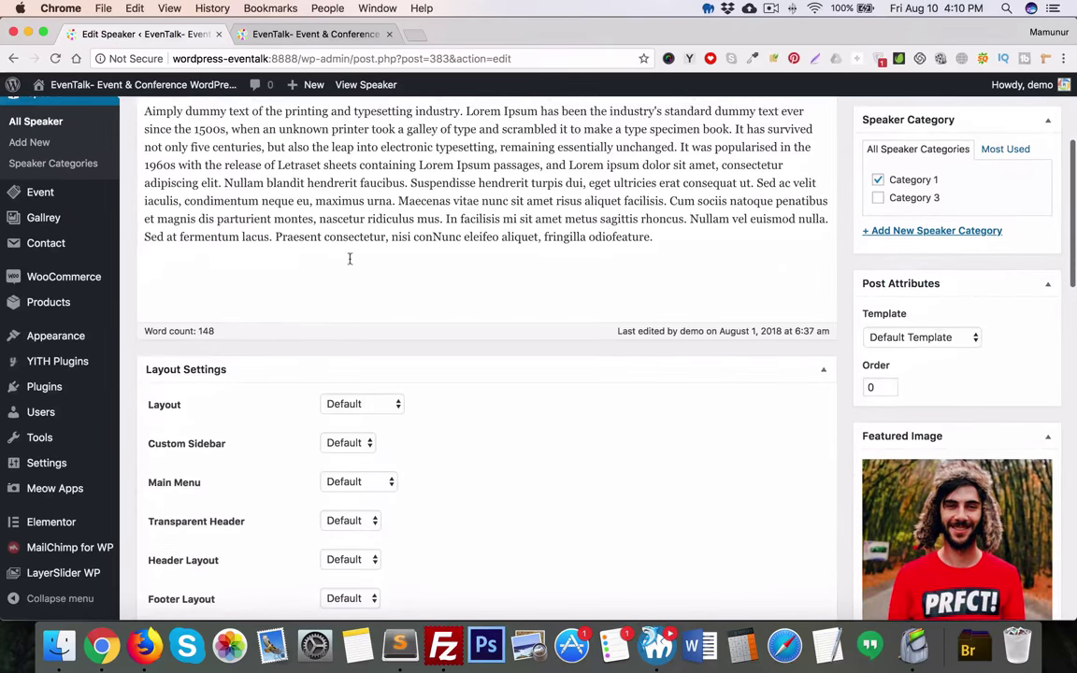
{"action": "scroll", "coordinate": [533, 259], "scroll_direction": "up", "scroll_amount": 2}
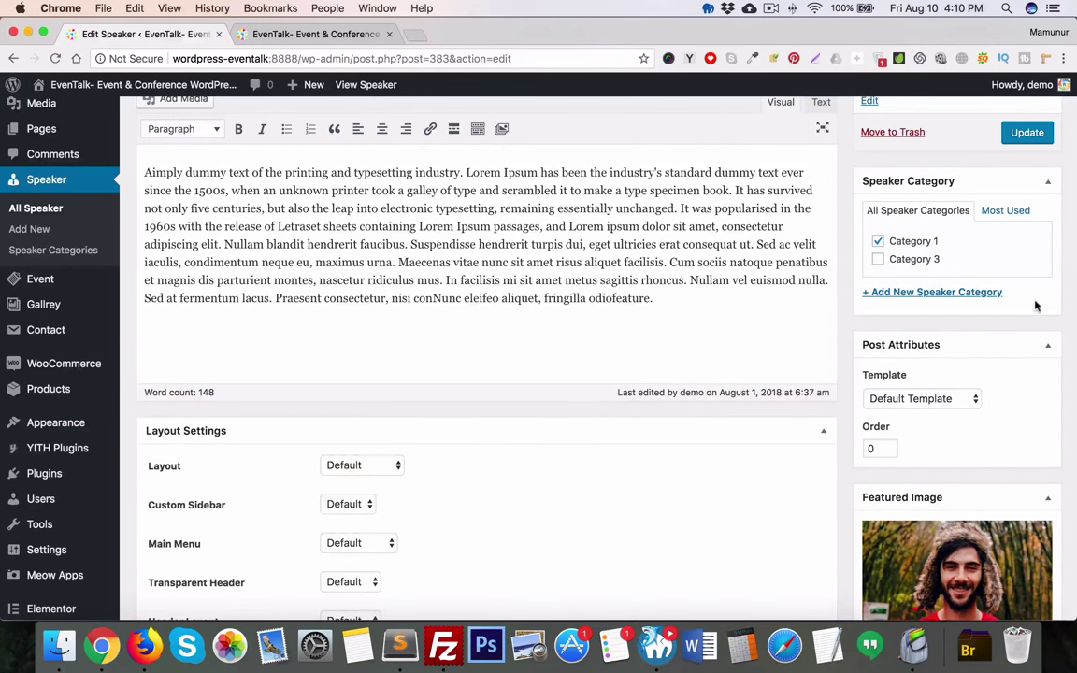
{"action": "scroll", "coordinate": [1035, 306], "scroll_direction": "down", "scroll_amount": 3}
{"action": "scroll", "coordinate": [1019, 337], "scroll_direction": "down", "scroll_amount": 5}
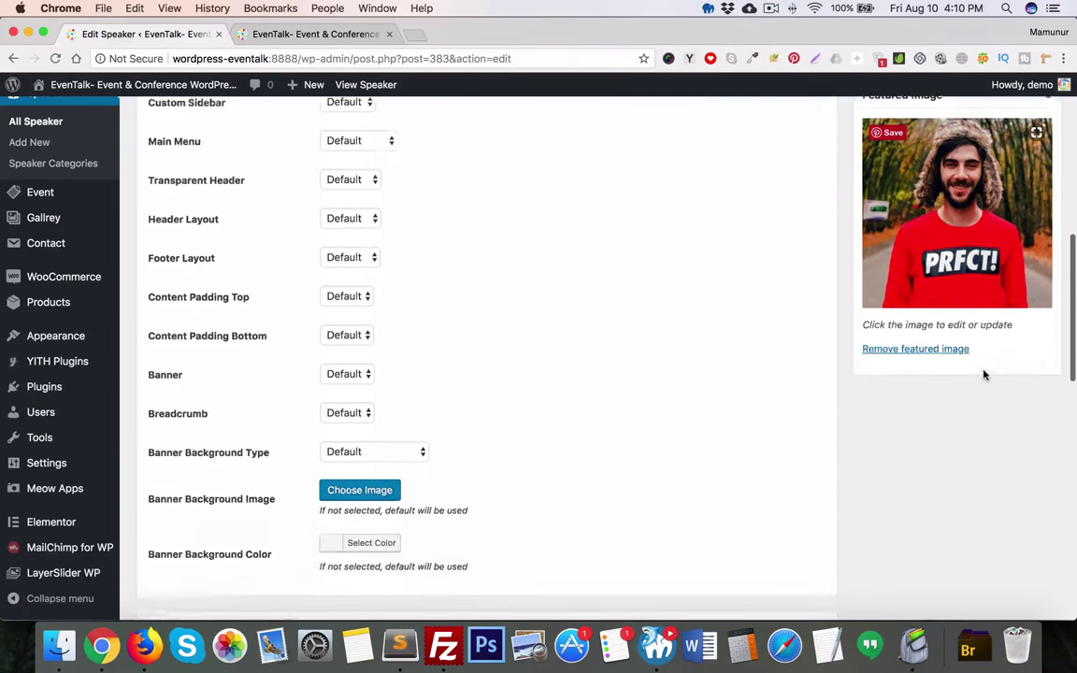
- Review the speaker's social links, speaker information, skills and excerpt sections
{"action": "scroll", "coordinate": [963, 374], "scroll_direction": "down", "scroll_amount": 2}
{"action": "scroll", "coordinate": [206, 332], "scroll_direction": "down", "scroll_amount": 6}
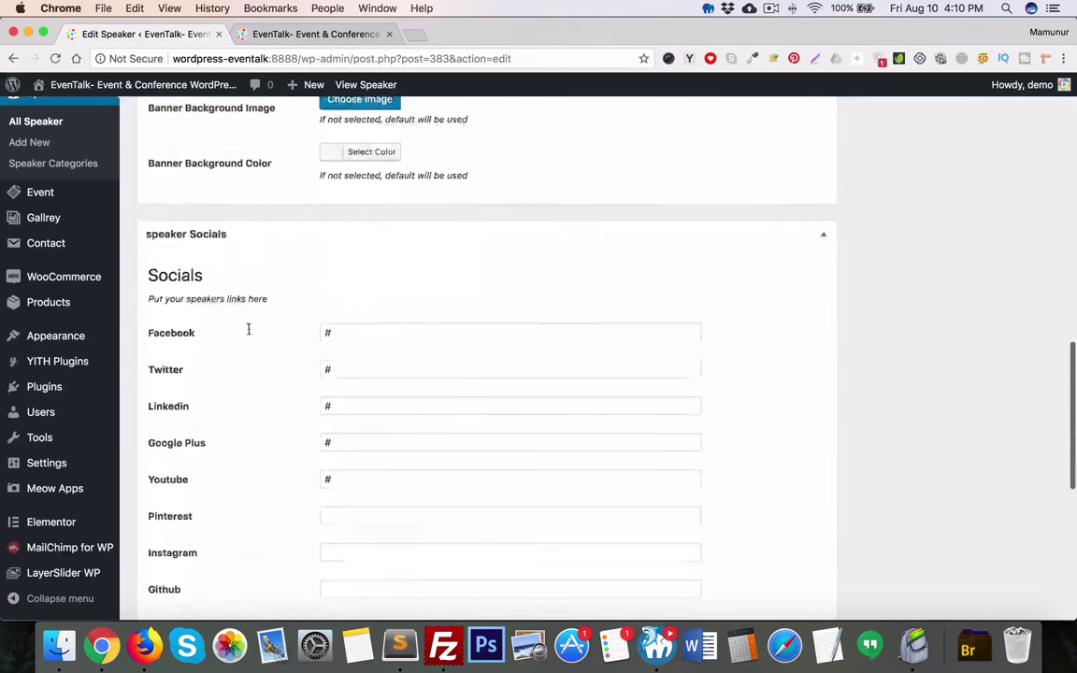
{"action": "scroll", "coordinate": [355, 365], "scroll_direction": "down", "scroll_amount": 7}
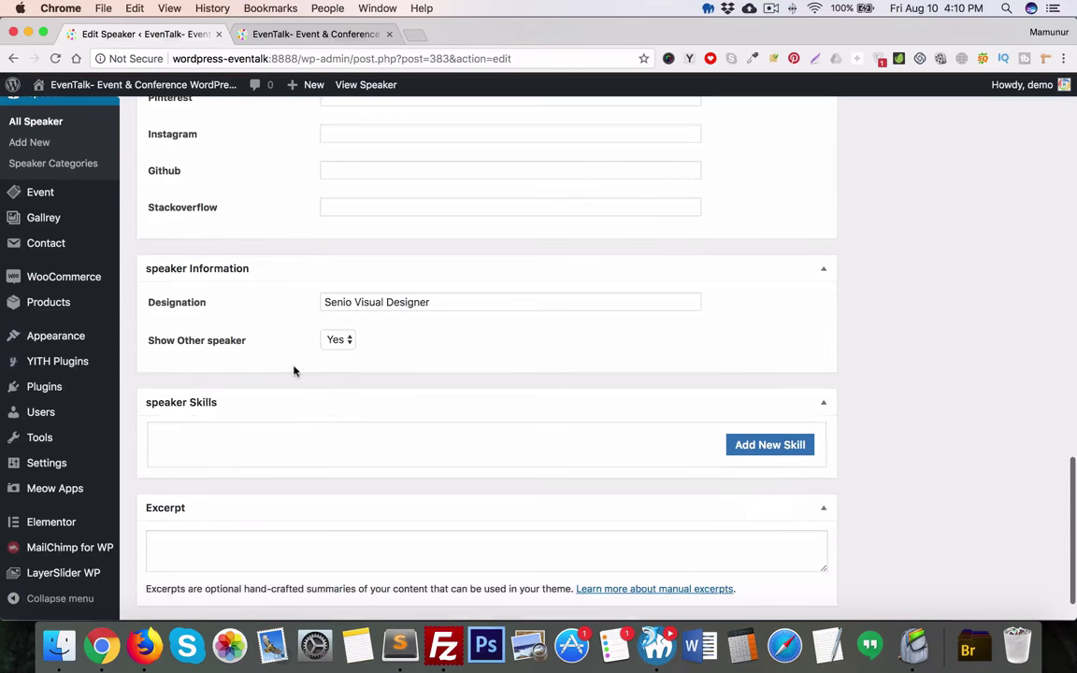
{"action": "scroll", "coordinate": [296, 371], "scroll_direction": "down", "scroll_amount": 1}
- Open the Marketing Conferencee 2017 event for editing and check its description and event category
{"action": "scroll", "coordinate": [272, 387], "scroll_direction": "up", "scroll_amount": 4}
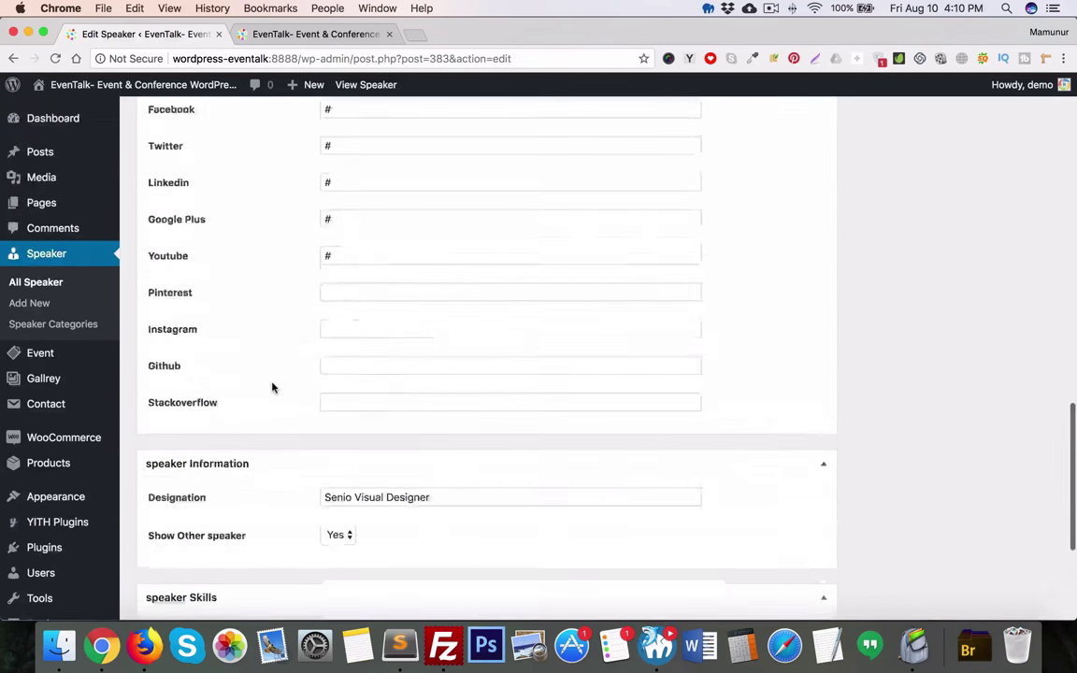
{"action": "scroll", "coordinate": [272, 387], "scroll_direction": "up", "scroll_amount": 10}
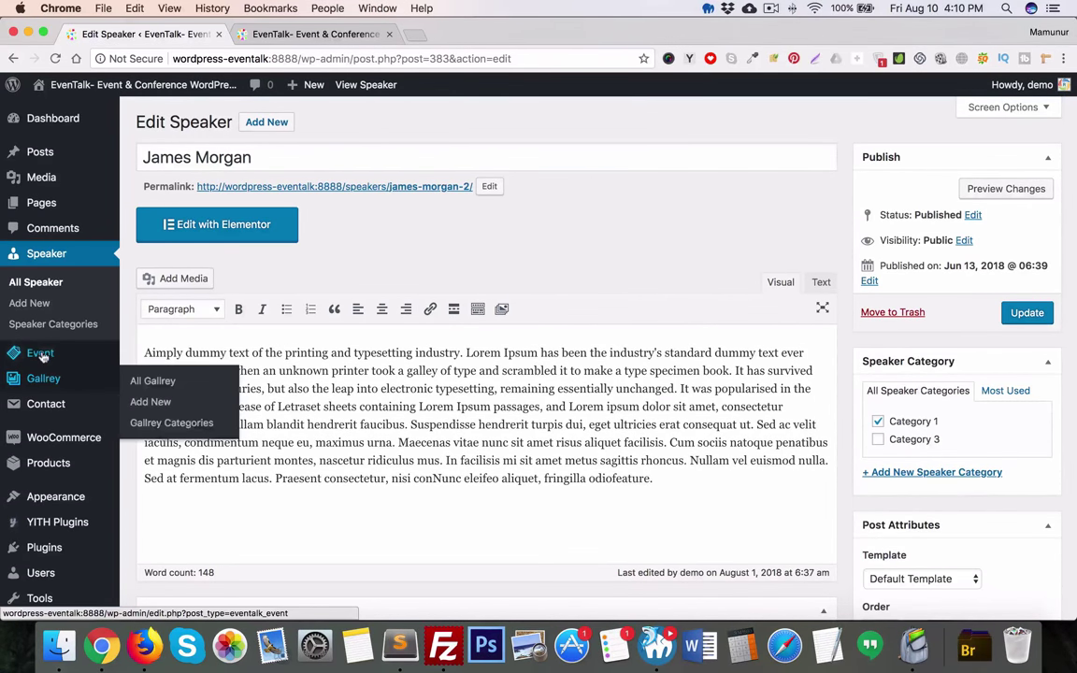
{"action": "mouse_move", "coordinate": [42, 355]}
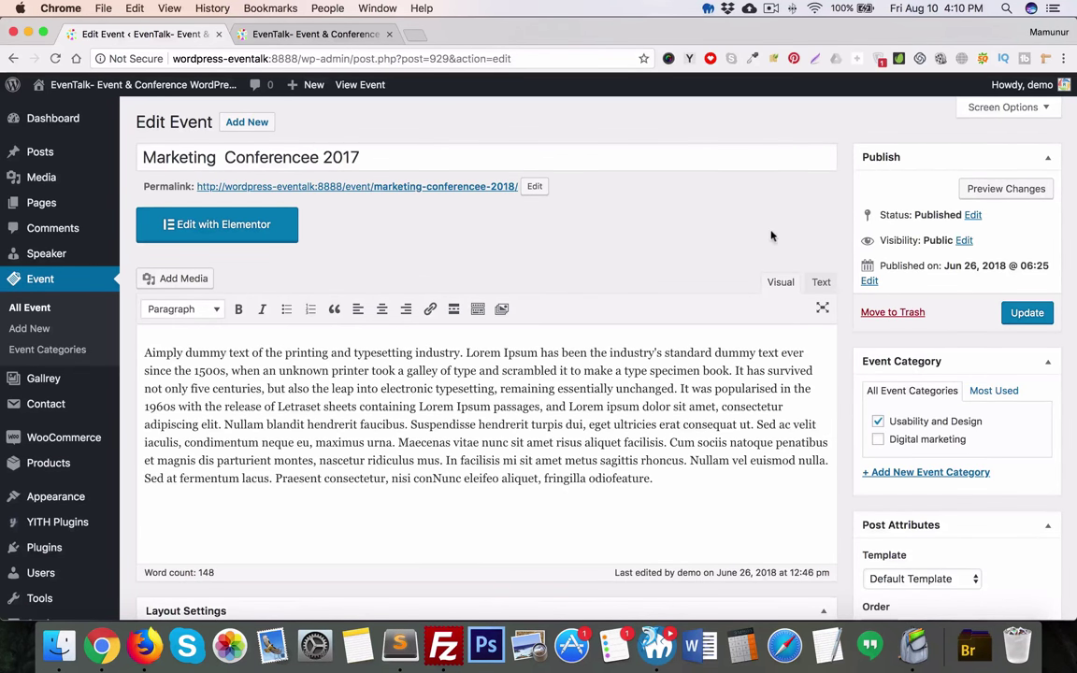
{"action": "scroll", "coordinate": [761, 237], "scroll_direction": "down", "scroll_amount": 1}
{"action": "scroll", "coordinate": [1020, 281], "scroll_direction": "down", "scroll_amount": 3}
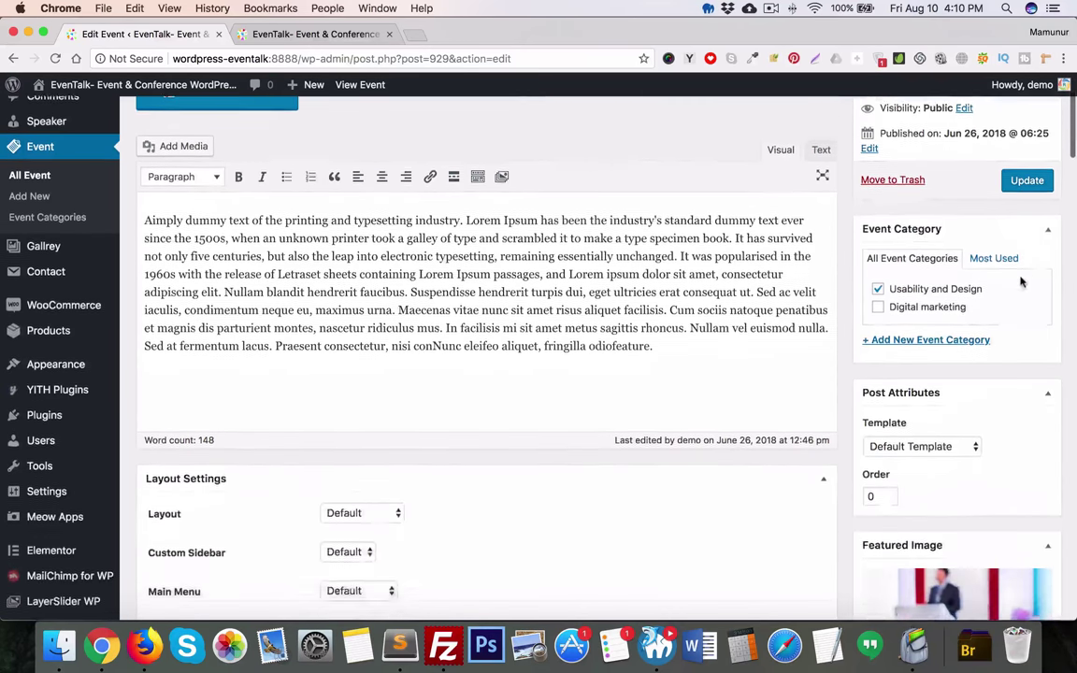
{"action": "scroll", "coordinate": [839, 259], "scroll_direction": "up", "scroll_amount": 1}
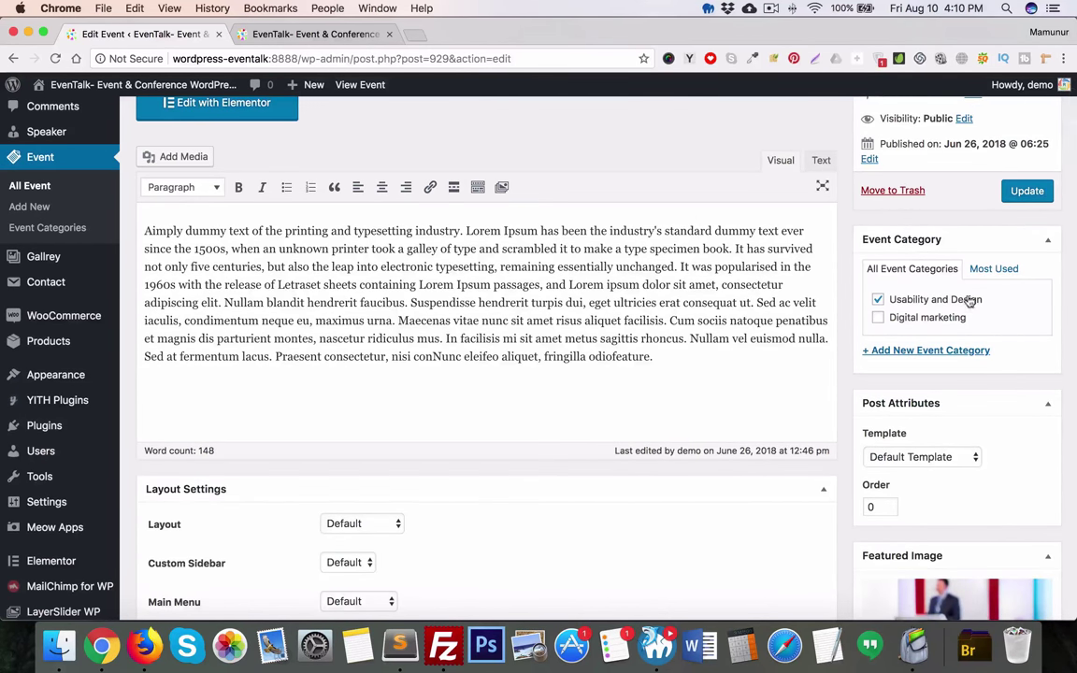
- Check the Event Information section for the start and end dates, times, address and external web link
{"action": "scroll", "coordinate": [669, 386], "scroll_direction": "down", "scroll_amount": 10}
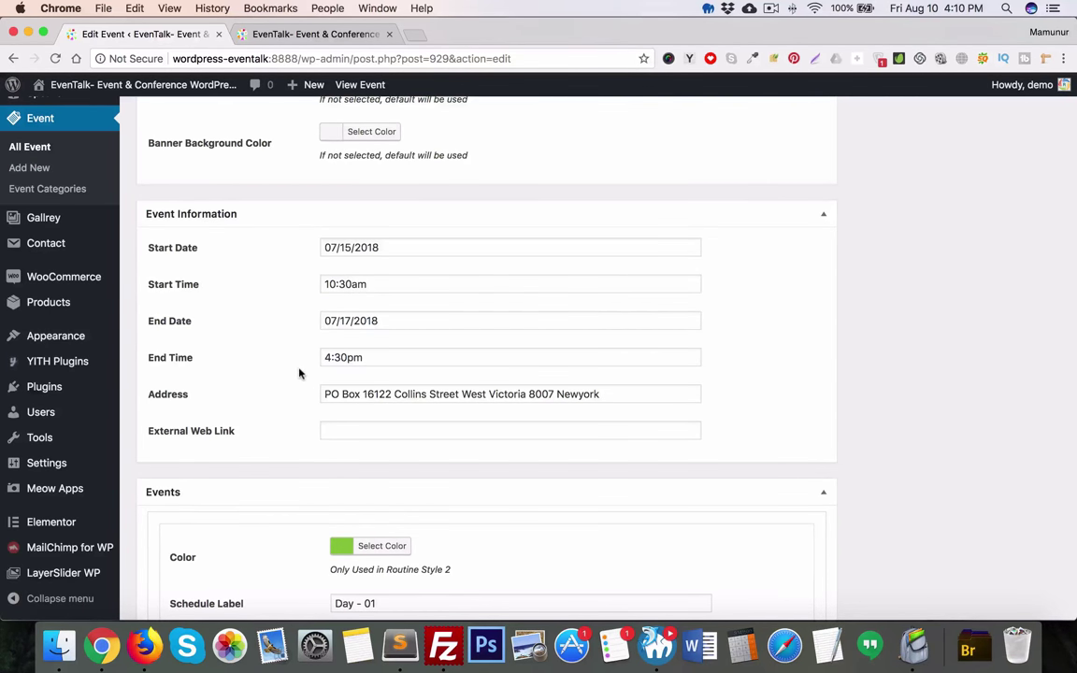
{"action": "scroll", "coordinate": [297, 373], "scroll_direction": "down", "scroll_amount": 2}
{"action": "left_click", "coordinate": [414, 322]}
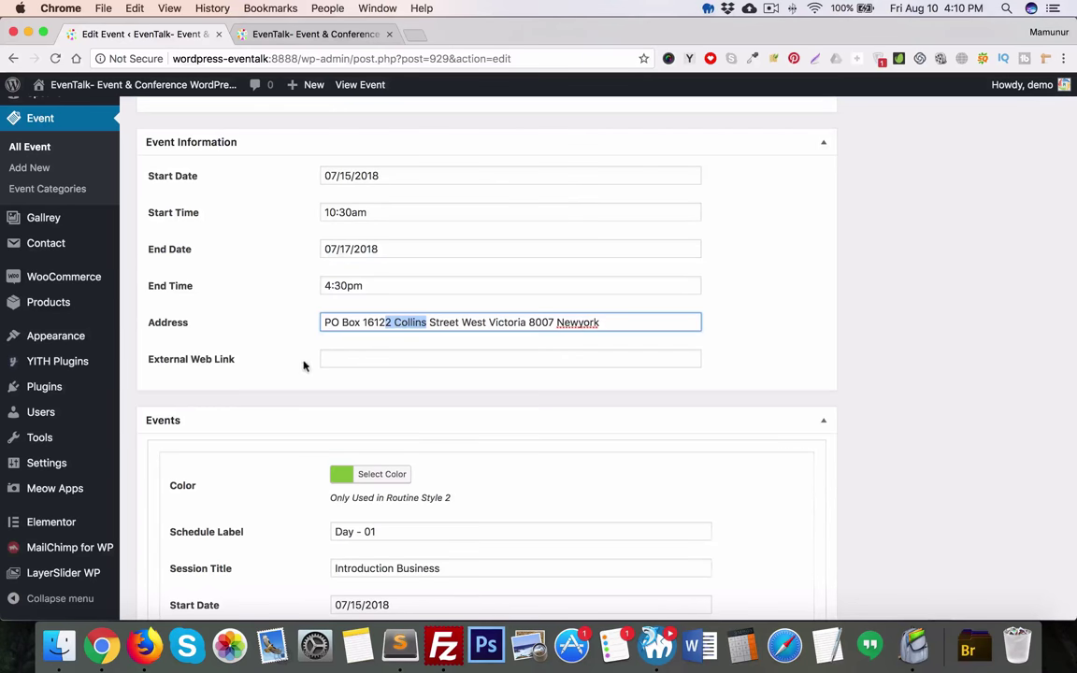
- Examine the Day - 01 schedule entry's label, session title, start date and speaker selection
{"action": "scroll", "coordinate": [303, 366], "scroll_direction": "down", "scroll_amount": 7}
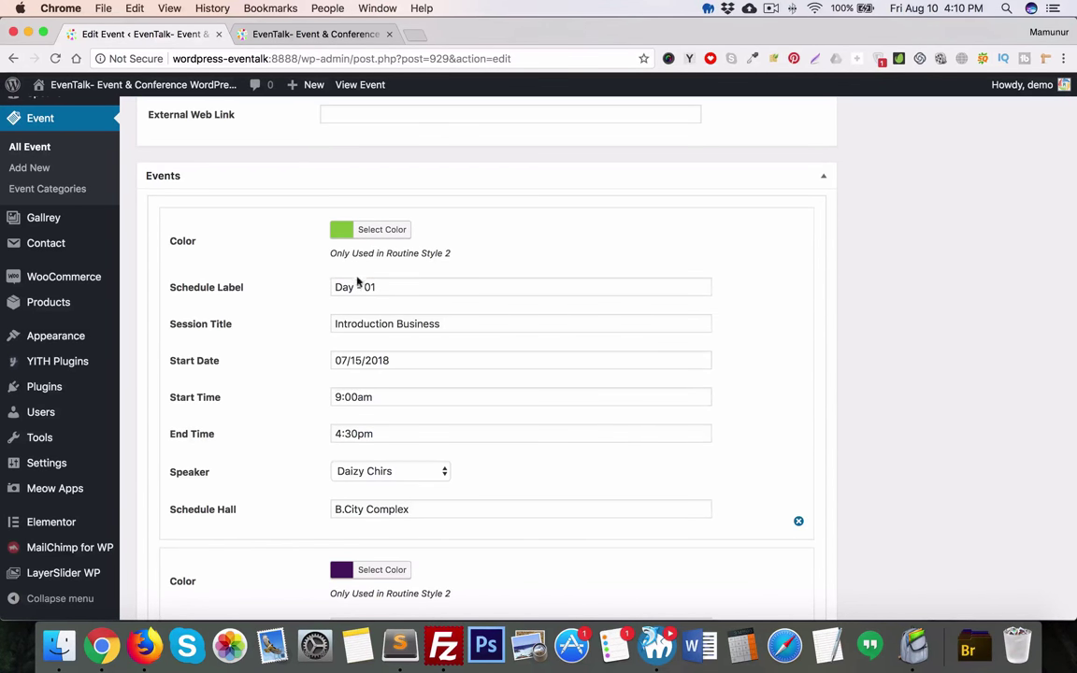
{"action": "left_click_drag", "start_coordinate": [395, 285], "coordinate": [324, 289]}
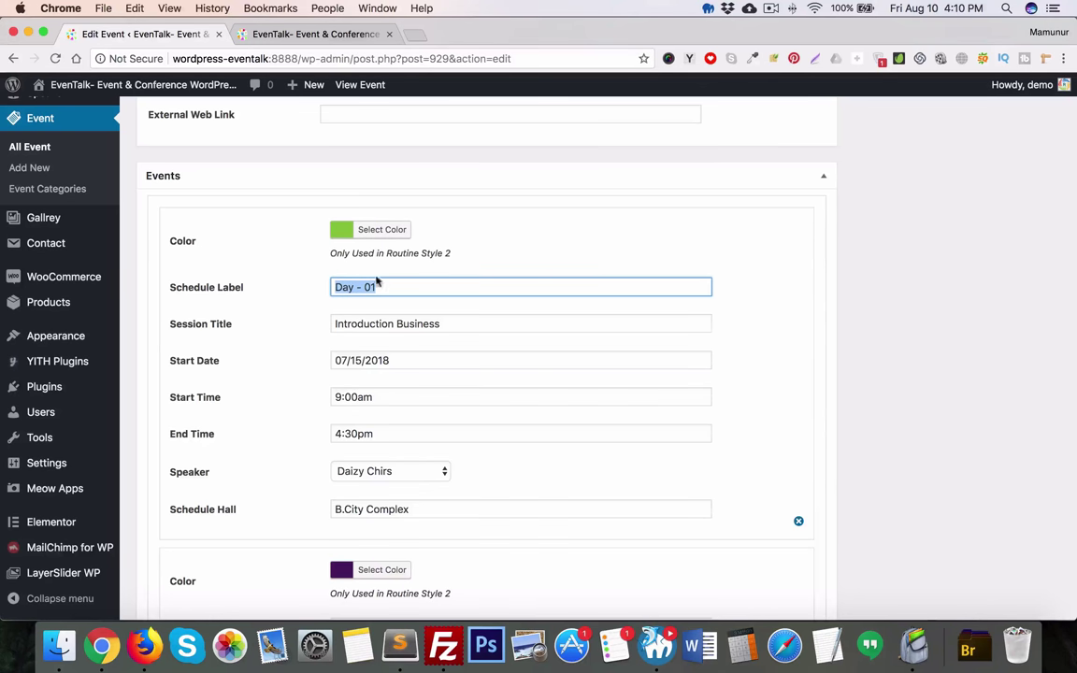
{"action": "scroll", "coordinate": [343, 259], "scroll_direction": "down", "scroll_amount": 4}
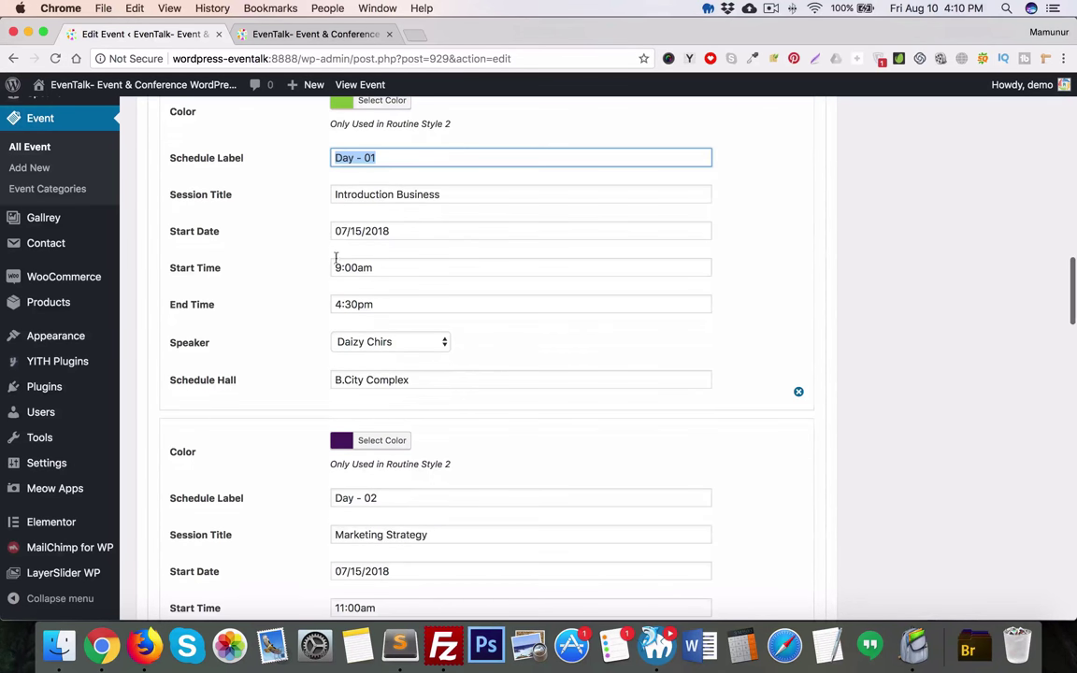
{"action": "left_click_drag", "start_coordinate": [467, 193], "coordinate": [297, 195]}
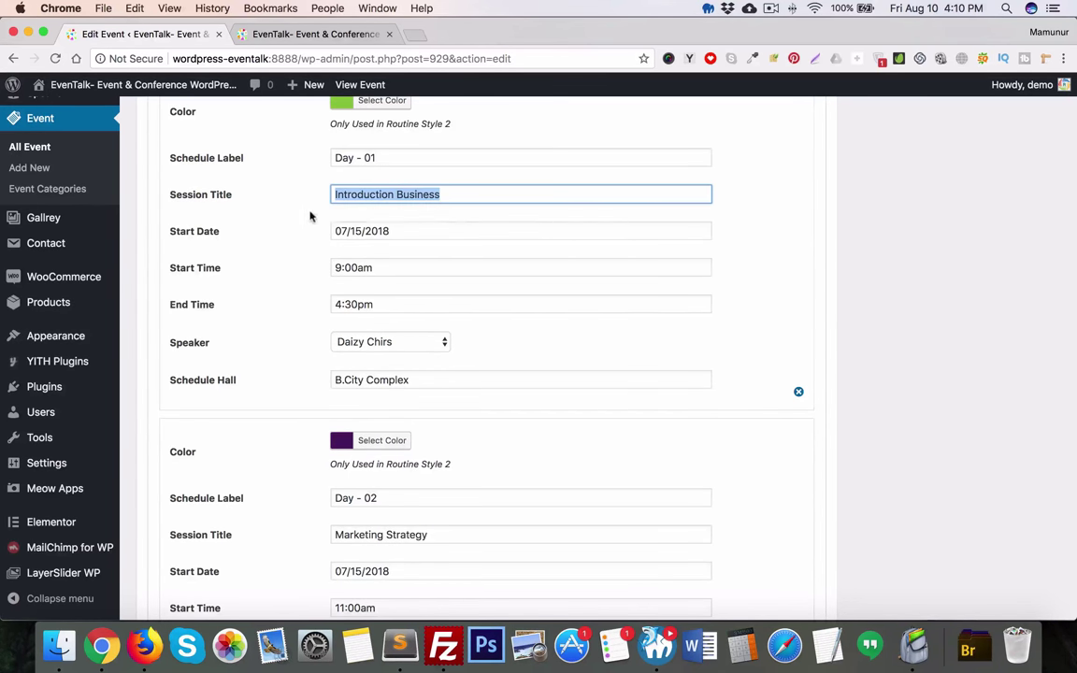
{"action": "left_click_drag", "start_coordinate": [428, 238], "coordinate": [291, 249]}
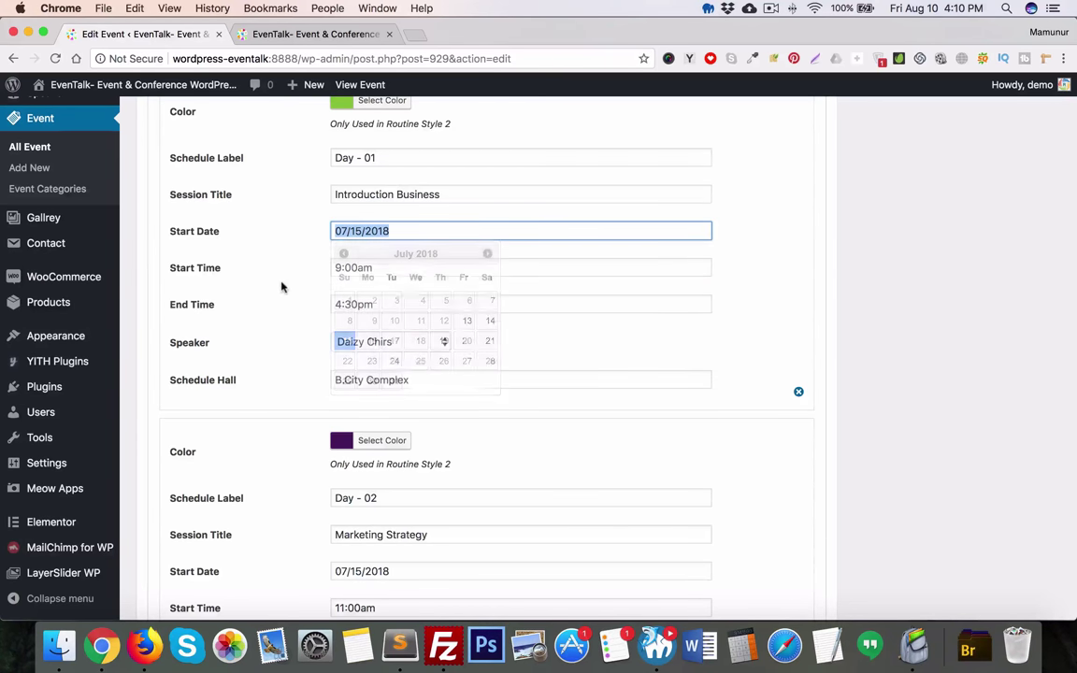
{"action": "scroll", "coordinate": [365, 308], "scroll_direction": "down", "scroll_amount": 2}
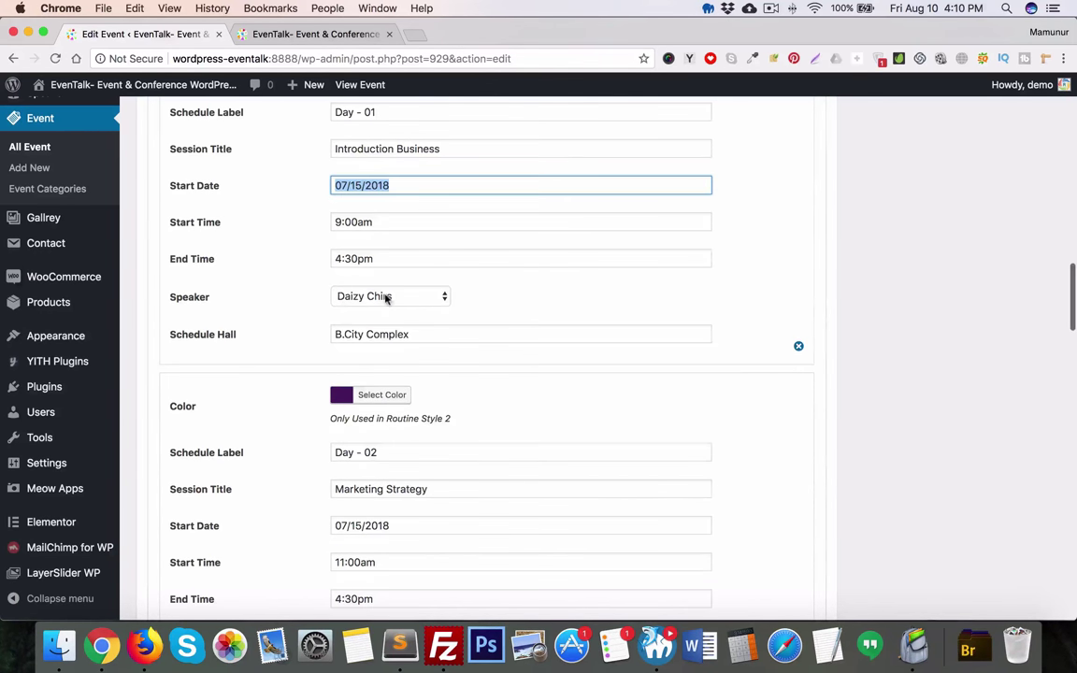
{"action": "left_click", "coordinate": [387, 298]}
- Look through the remaining schedule entries and the event's social links, additional image and excerpt sections
{"action": "scroll", "coordinate": [263, 303], "scroll_direction": "down", "scroll_amount": 13}
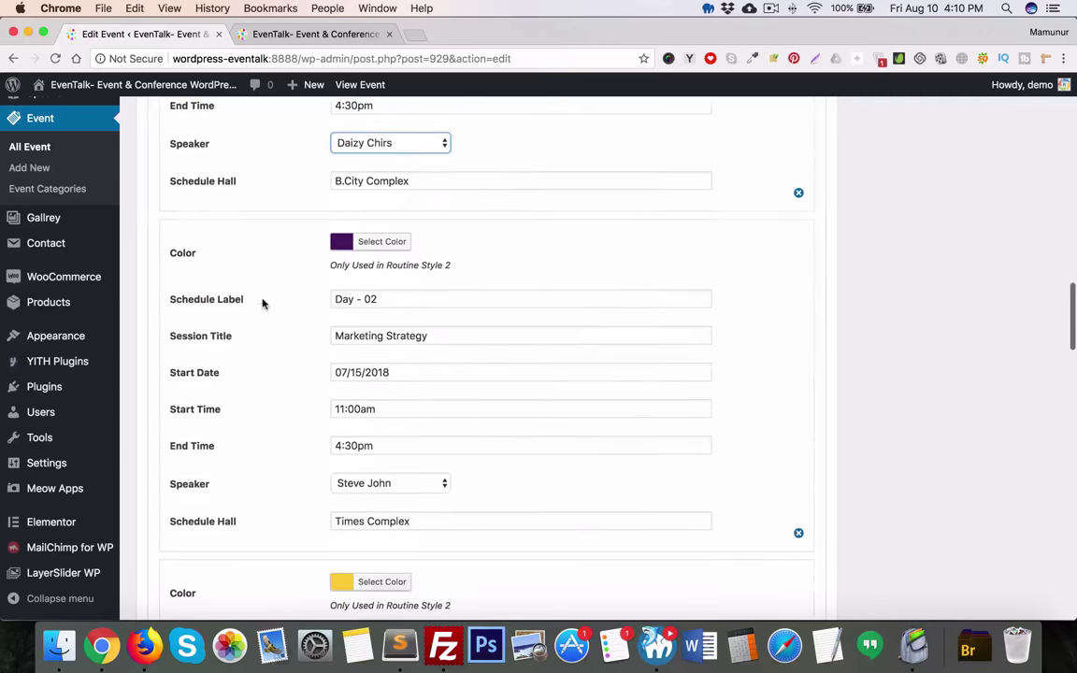
{"action": "scroll", "coordinate": [262, 296], "scroll_direction": "down", "scroll_amount": 20}
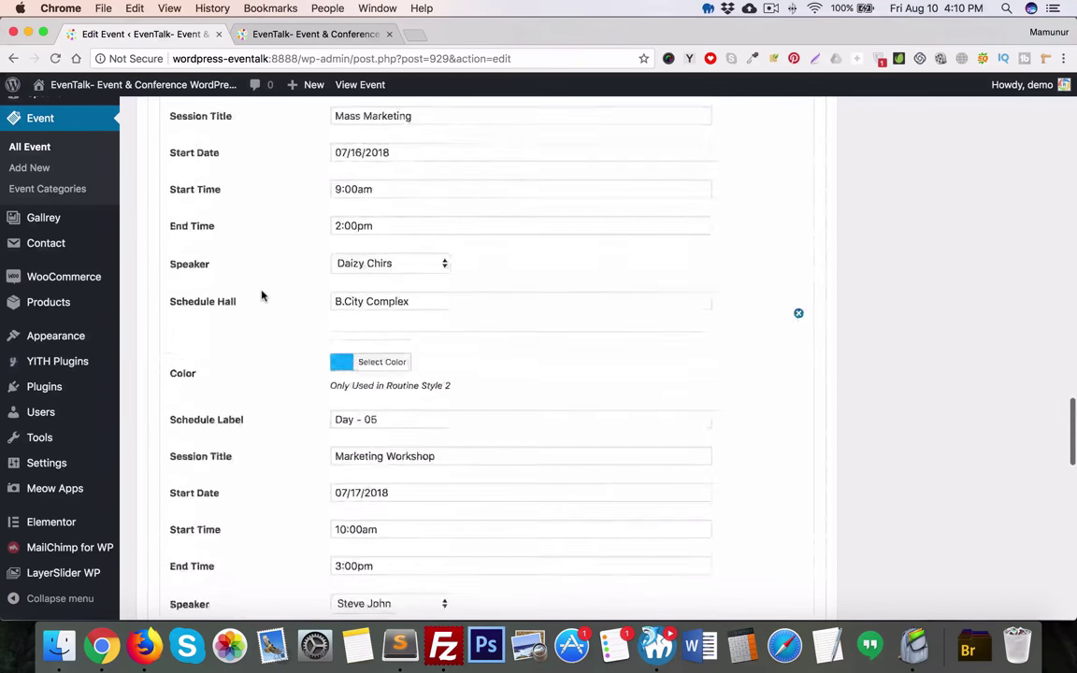
{"action": "scroll", "coordinate": [261, 291], "scroll_direction": "up", "scroll_amount": 1}
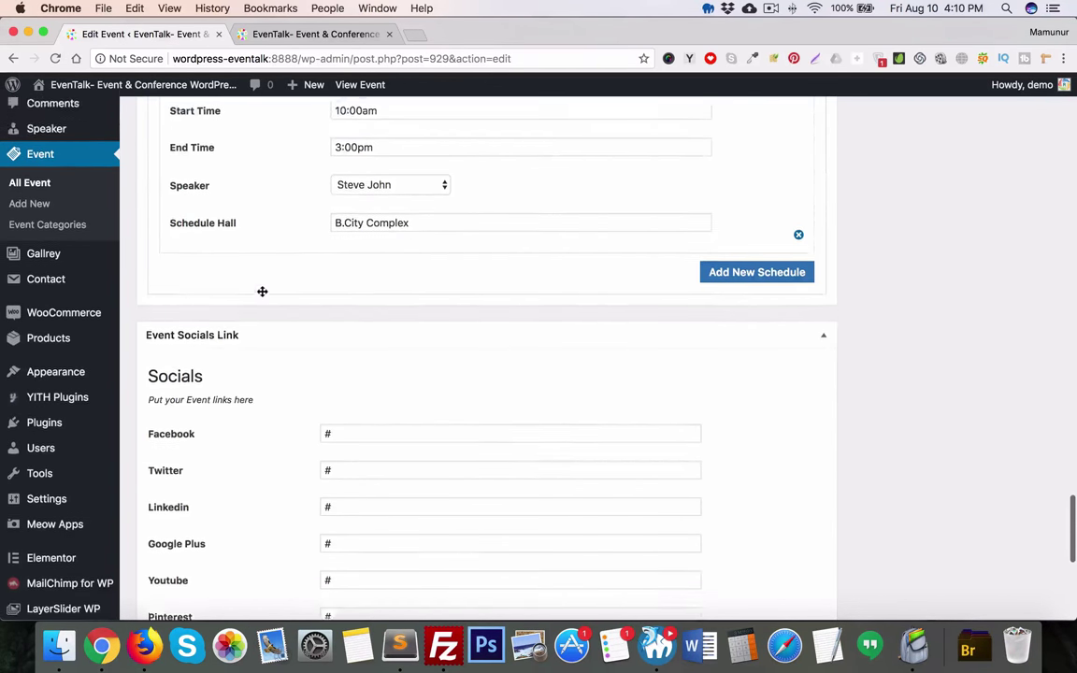
{"action": "scroll", "coordinate": [266, 293], "scroll_direction": "down", "scroll_amount": 5}
{"action": "scroll", "coordinate": [355, 238], "scroll_direction": "down", "scroll_amount": 5}
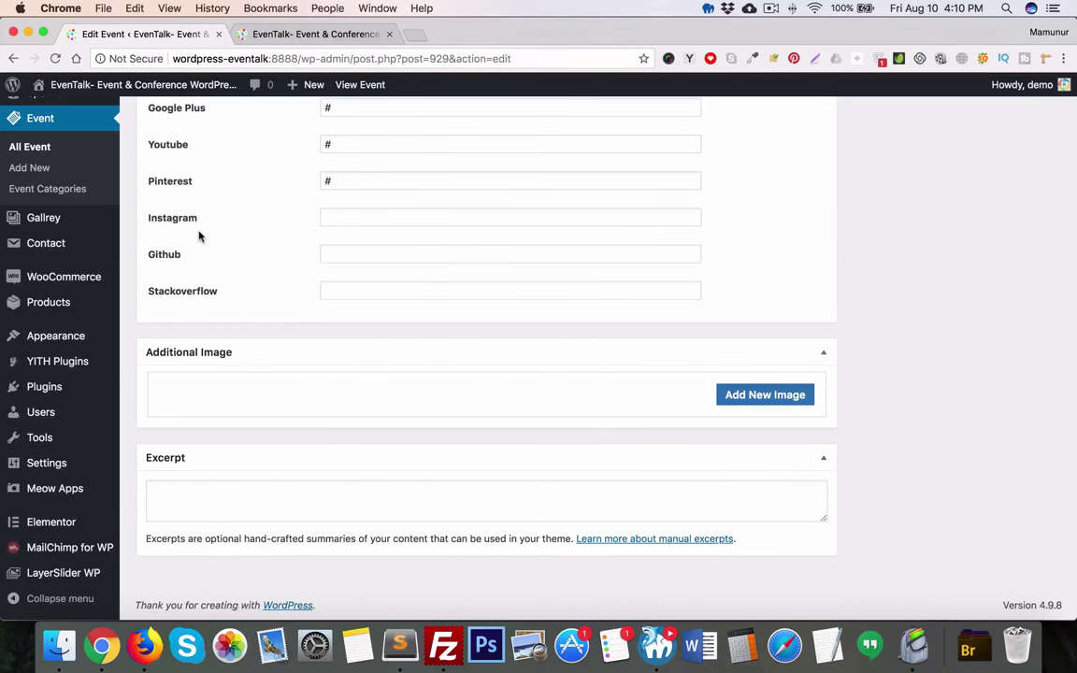
- Open the list of all pages and look through the first page of entries
{"action": "scroll", "coordinate": [198, 237], "scroll_direction": "up", "scroll_amount": 20}
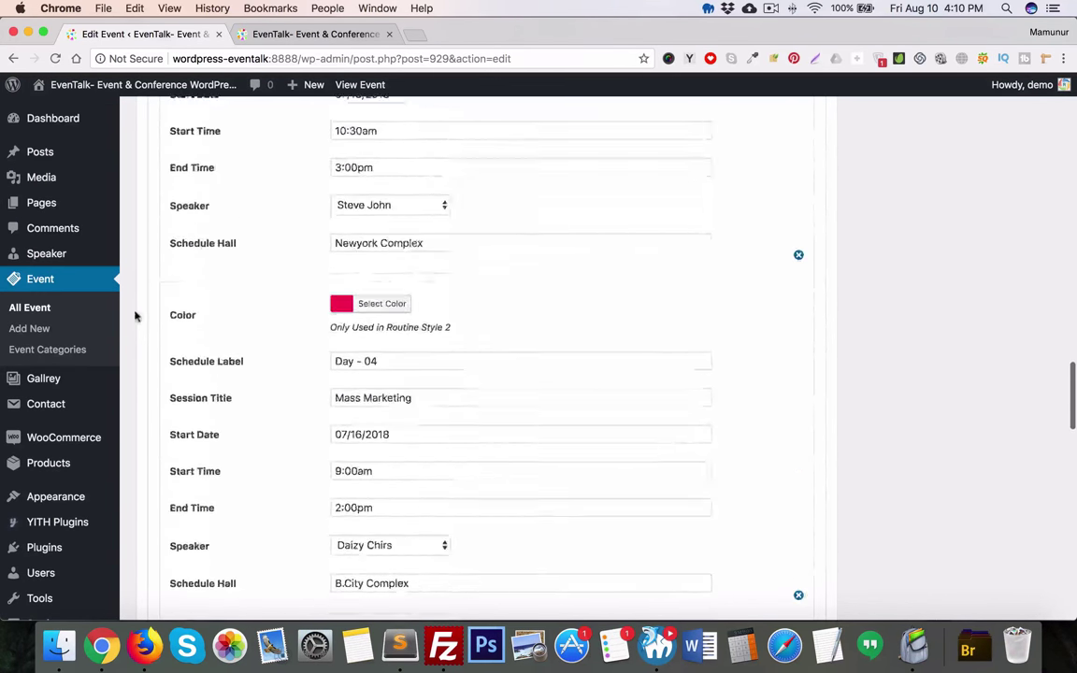
{"action": "scroll", "coordinate": [134, 316], "scroll_direction": "up", "scroll_amount": 3}
{"action": "scroll", "coordinate": [86, 401], "scroll_direction": "down", "scroll_amount": 3}
{"action": "scroll", "coordinate": [87, 396], "scroll_direction": "up", "scroll_amount": 9}
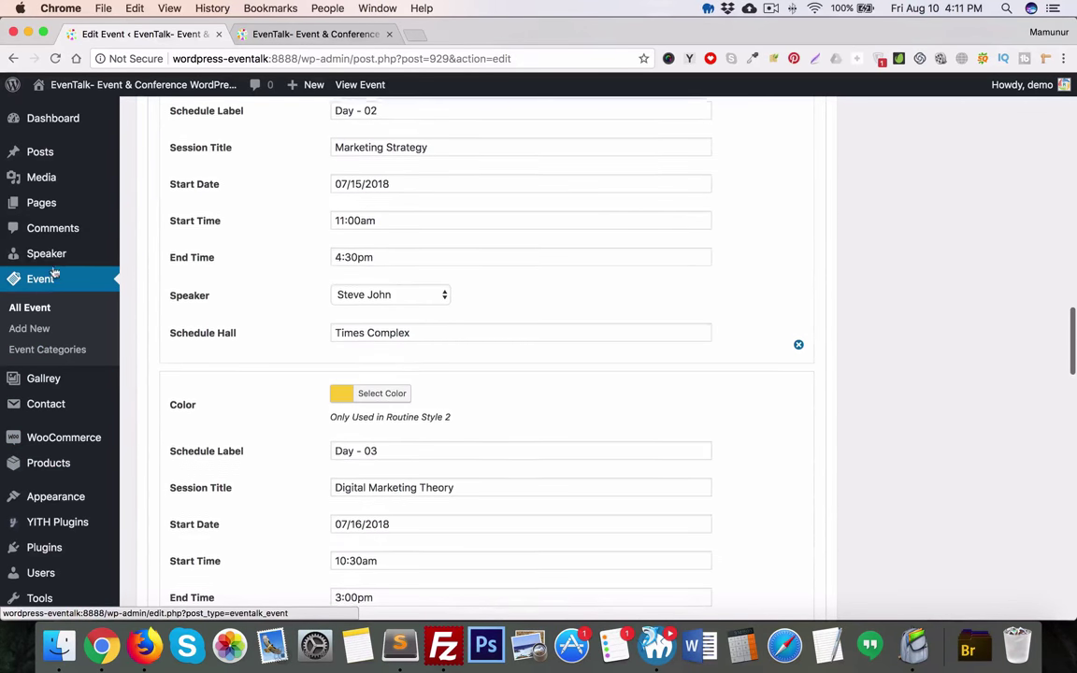
{"action": "mouse_move", "coordinate": [54, 214]}
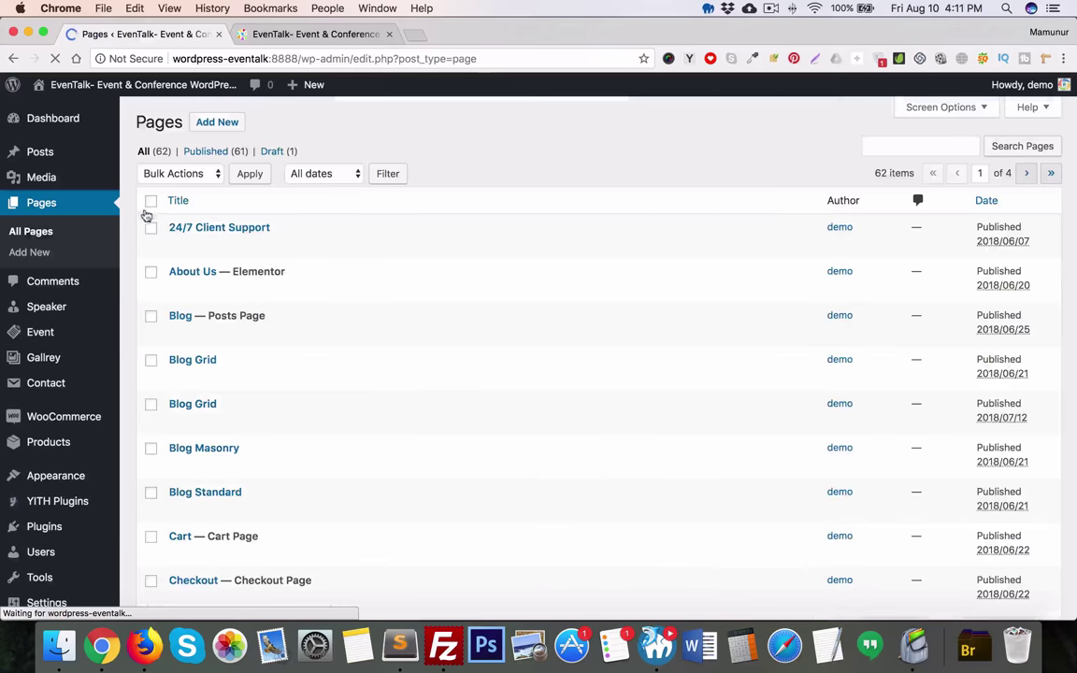
{"action": "scroll", "coordinate": [413, 310], "scroll_direction": "down", "scroll_amount": 2}
{"action": "scroll", "coordinate": [417, 310], "scroll_direction": "down", "scroll_amount": 10}
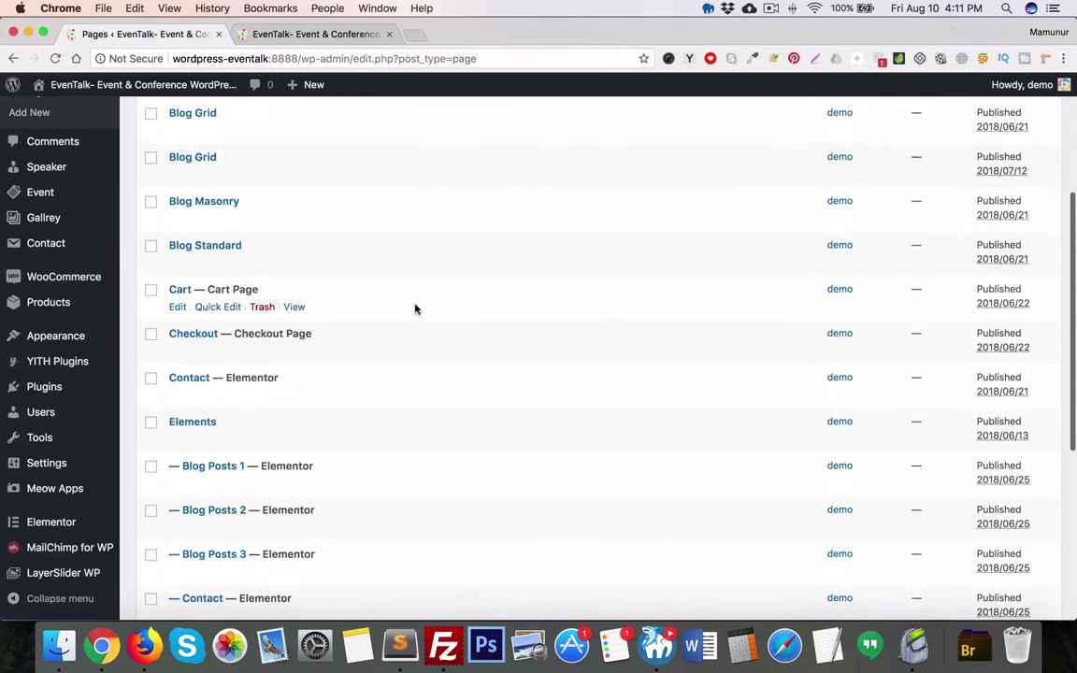
{"action": "scroll", "coordinate": [417, 309], "scroll_direction": "down", "scroll_amount": 4}
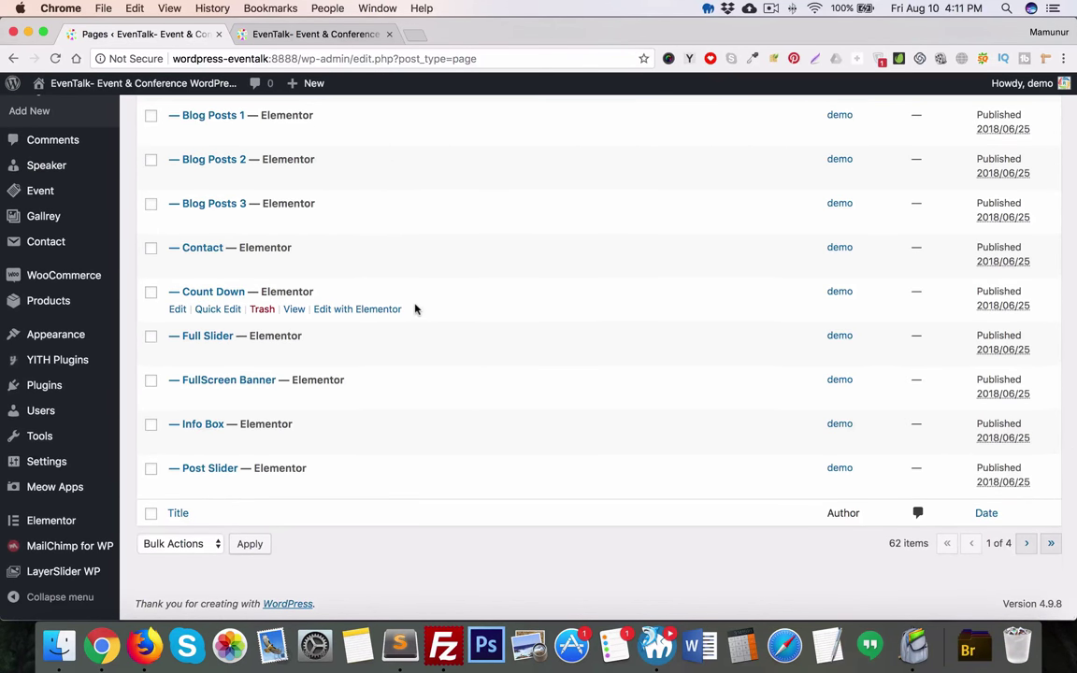
- Recheck the first page of the Pages list and go to its second page
{"action": "scroll", "coordinate": [416, 310], "scroll_direction": "up", "scroll_amount": 15}
{"action": "scroll", "coordinate": [416, 309], "scroll_direction": "up", "scroll_amount": 2}
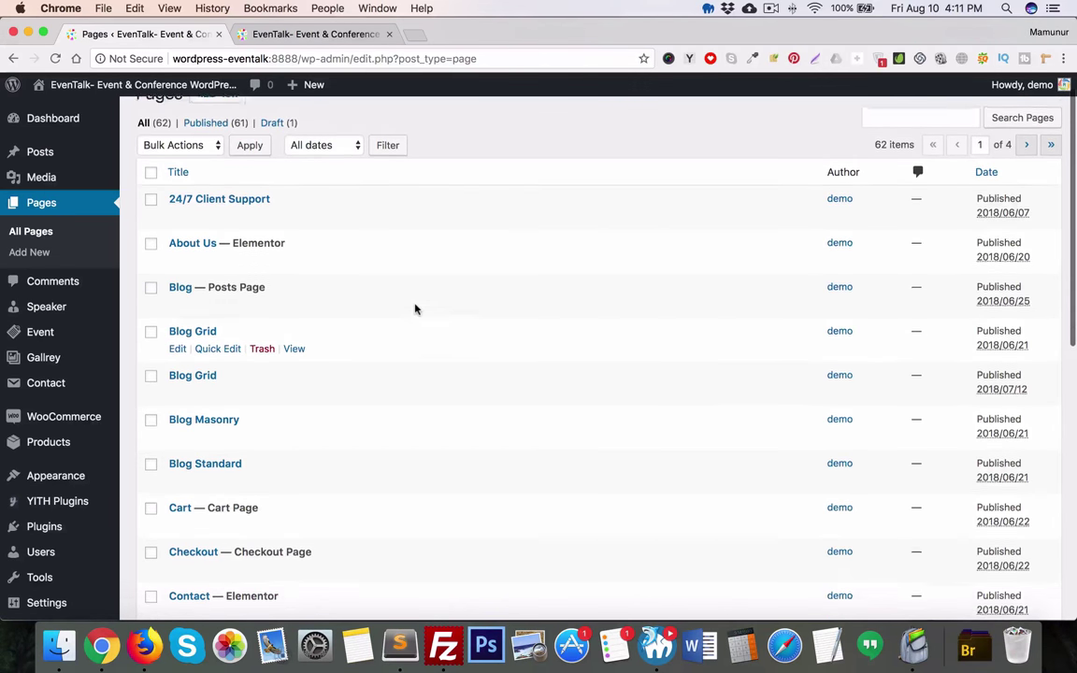
{"action": "scroll", "coordinate": [417, 310], "scroll_direction": "down", "scroll_amount": 4}
{"action": "scroll", "coordinate": [416, 309], "scroll_direction": "down", "scroll_amount": 5}
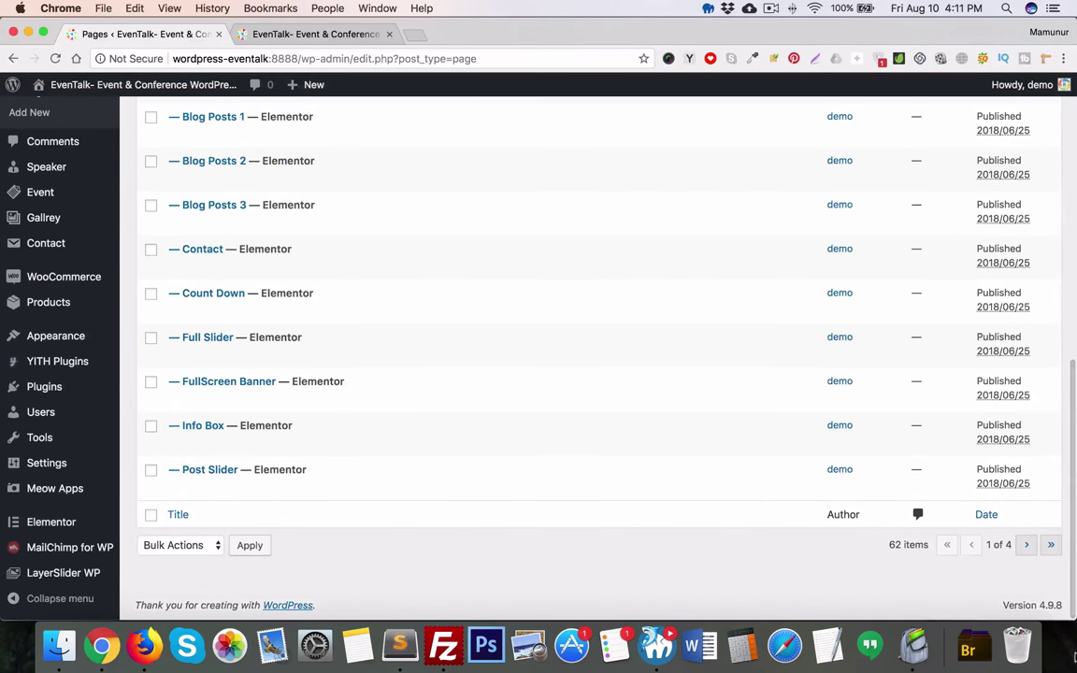
{"action": "left_click", "coordinate": [1027, 546]}
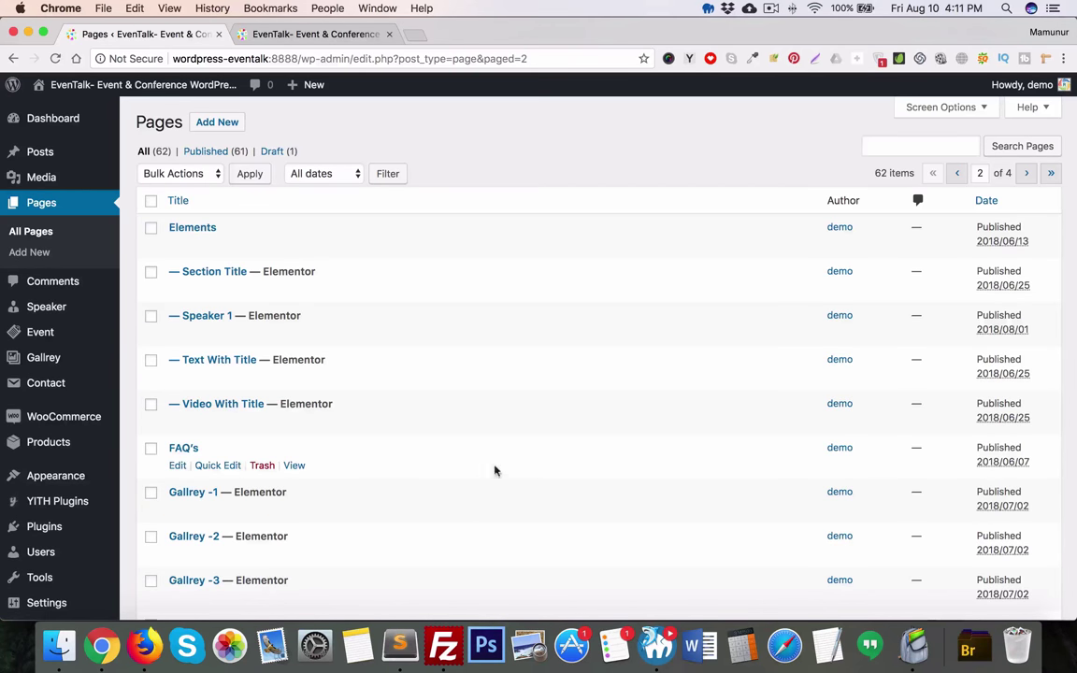
- Open the Home 1 front page from the pages list and edit it with Elementor
{"action": "scroll", "coordinate": [430, 452], "scroll_direction": "down", "scroll_amount": 5}
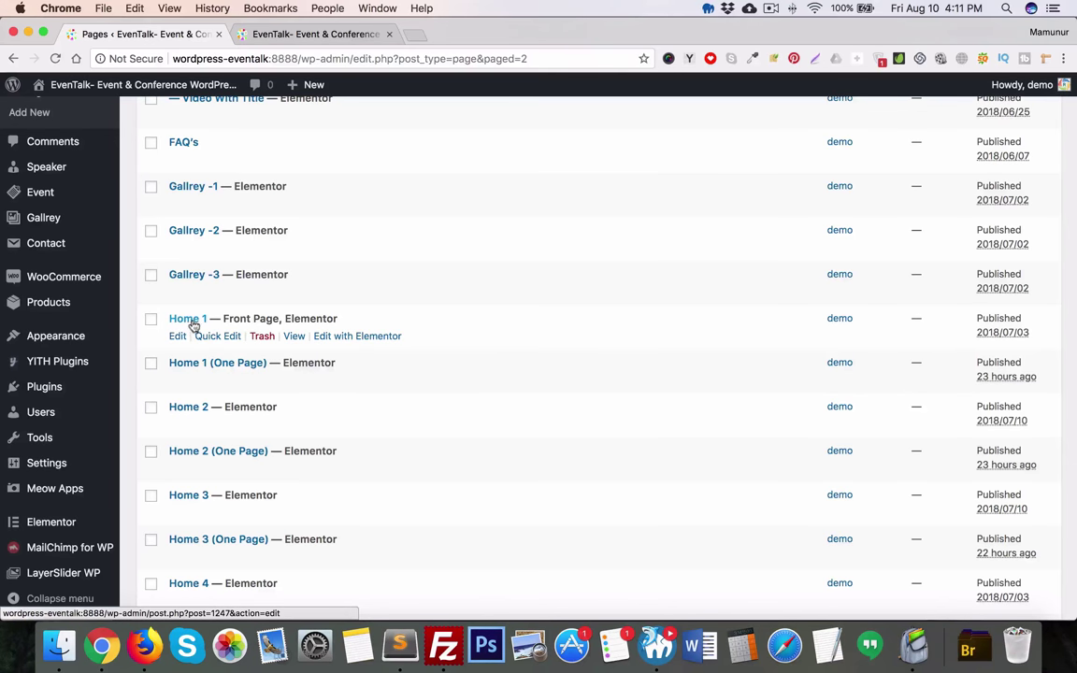
{"action": "left_click", "coordinate": [192, 319]}
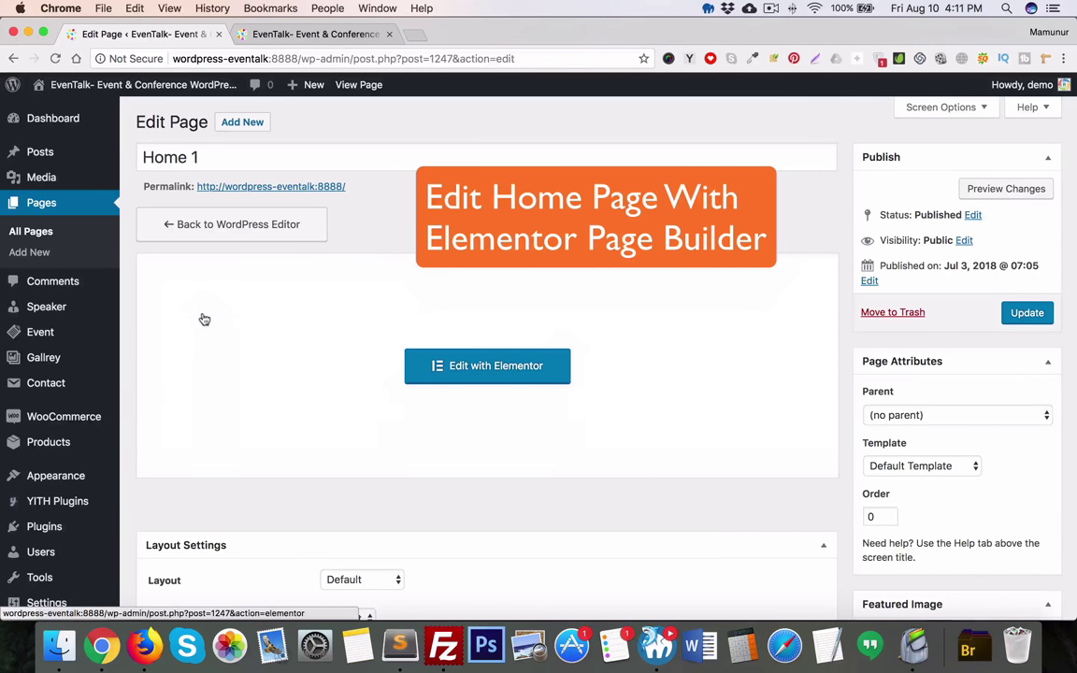
{"action": "left_click", "coordinate": [490, 367]}
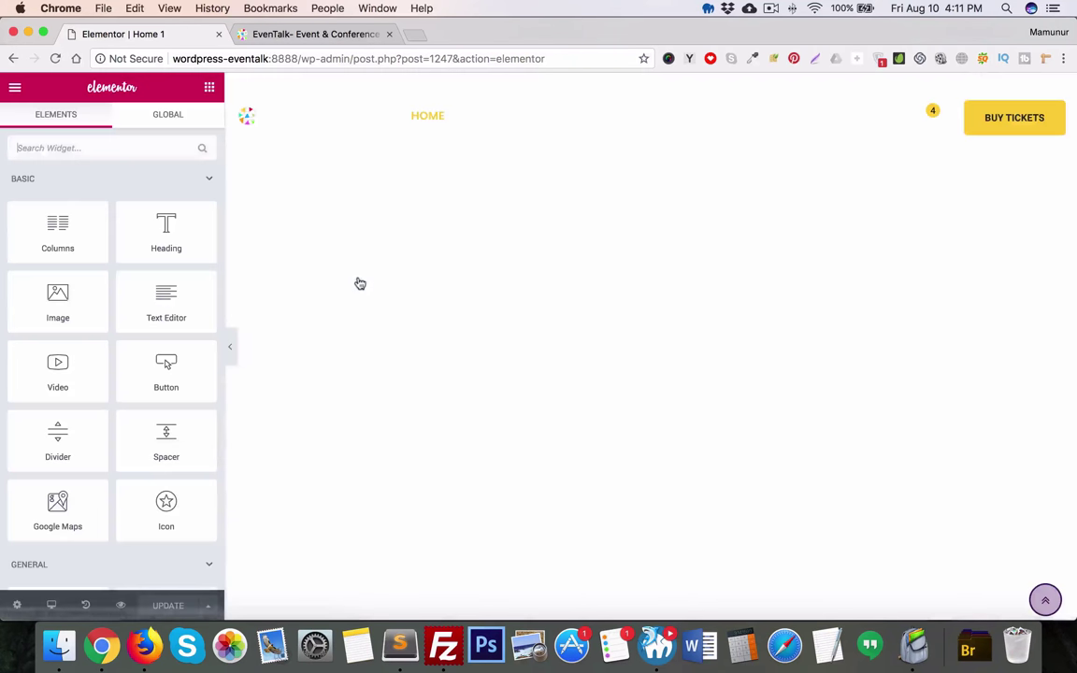
- Open the CountDown widget's settings on the Home 1 page and check its general theme and event date options
{"action": "scroll", "coordinate": [411, 268], "scroll_direction": "down", "scroll_amount": 10}
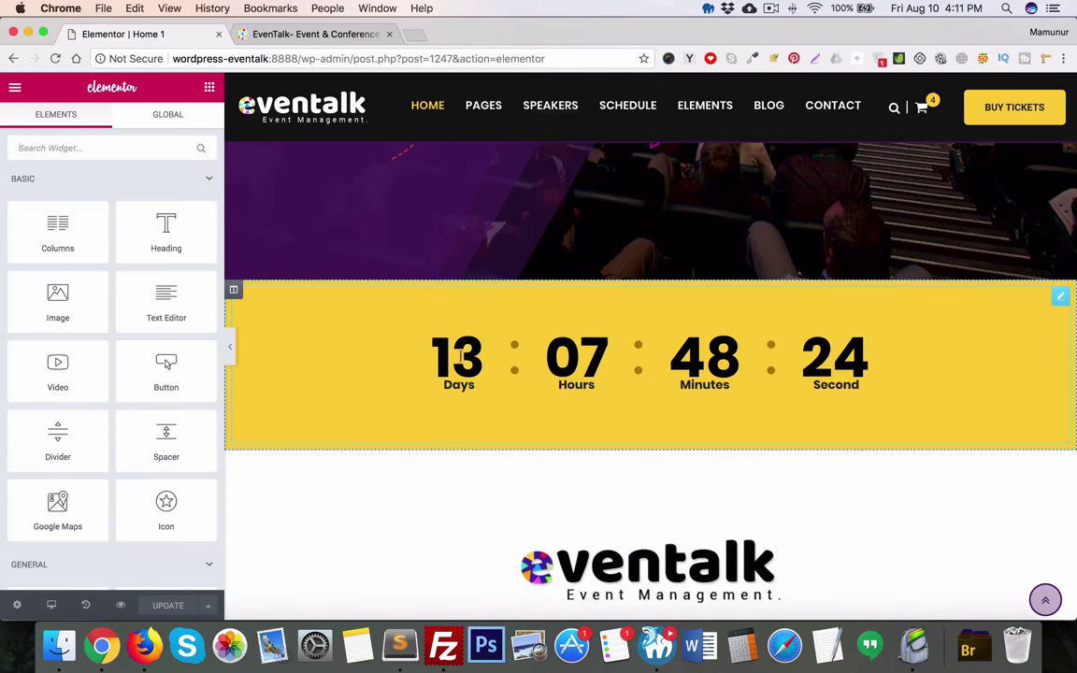
{"action": "left_click", "coordinate": [1060, 299]}
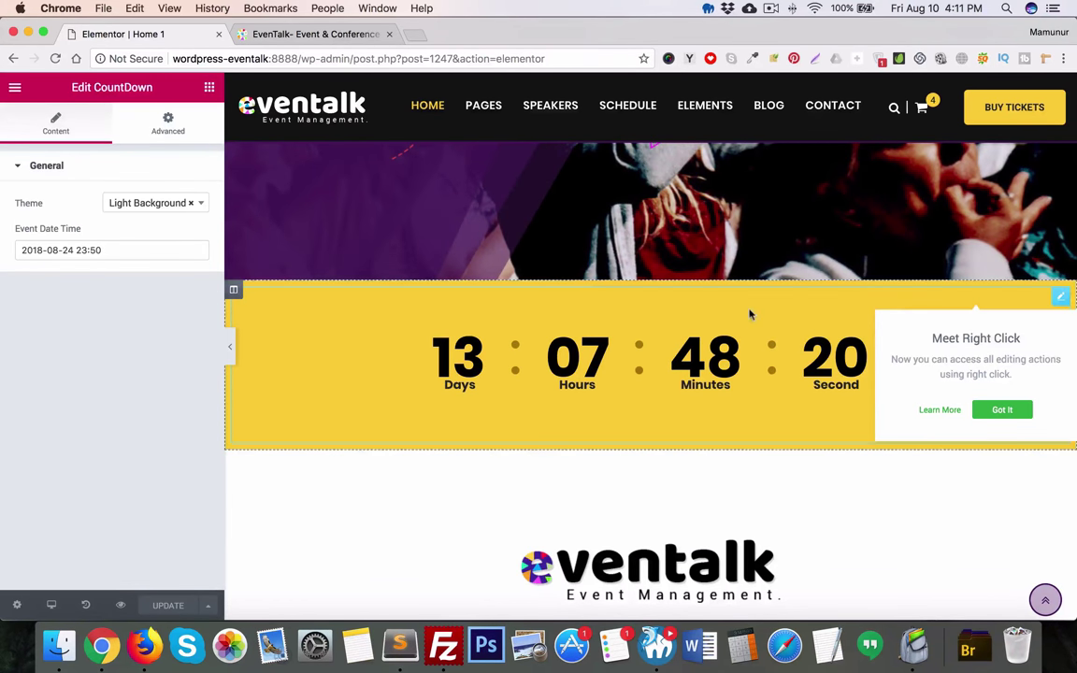
{"action": "left_click", "coordinate": [56, 170]}
{"action": "left_click", "coordinate": [54, 168]}
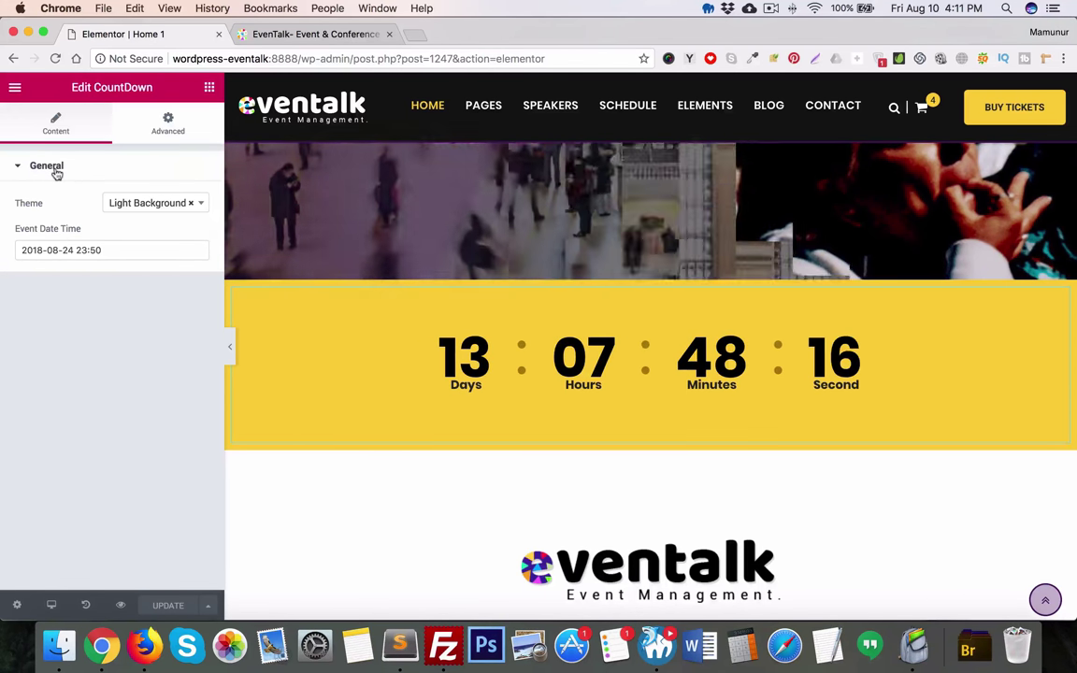
- Review the CountDown widget's advanced, background, border and responsive settings, and return to its content settings
{"action": "left_click", "coordinate": [169, 131]}
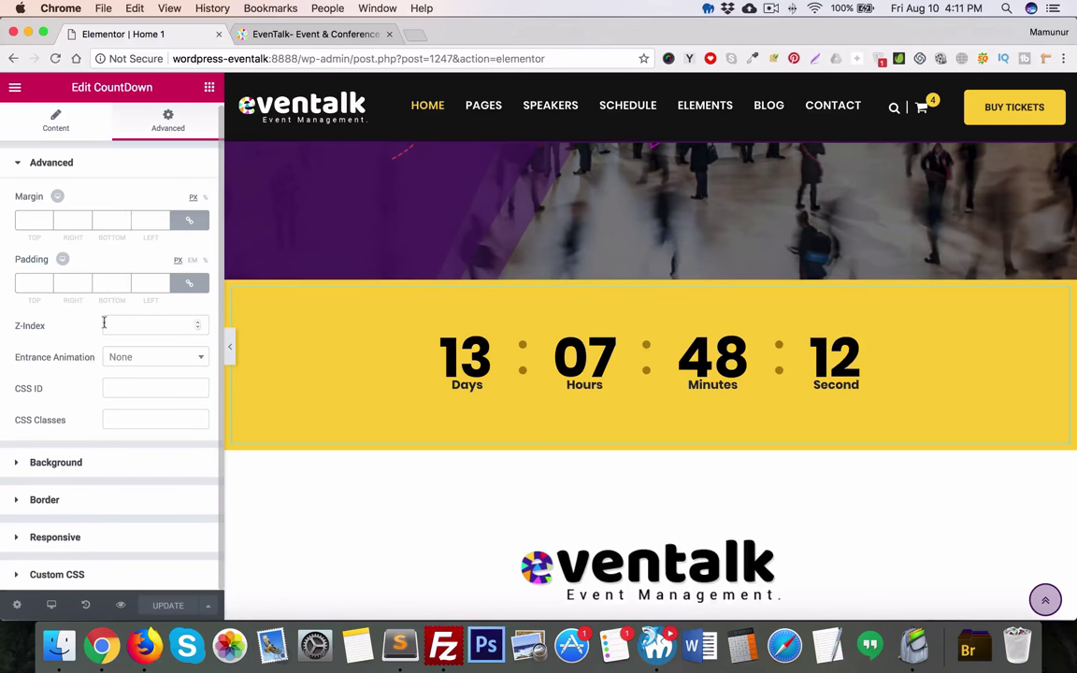
{"action": "left_click", "coordinate": [68, 474]}
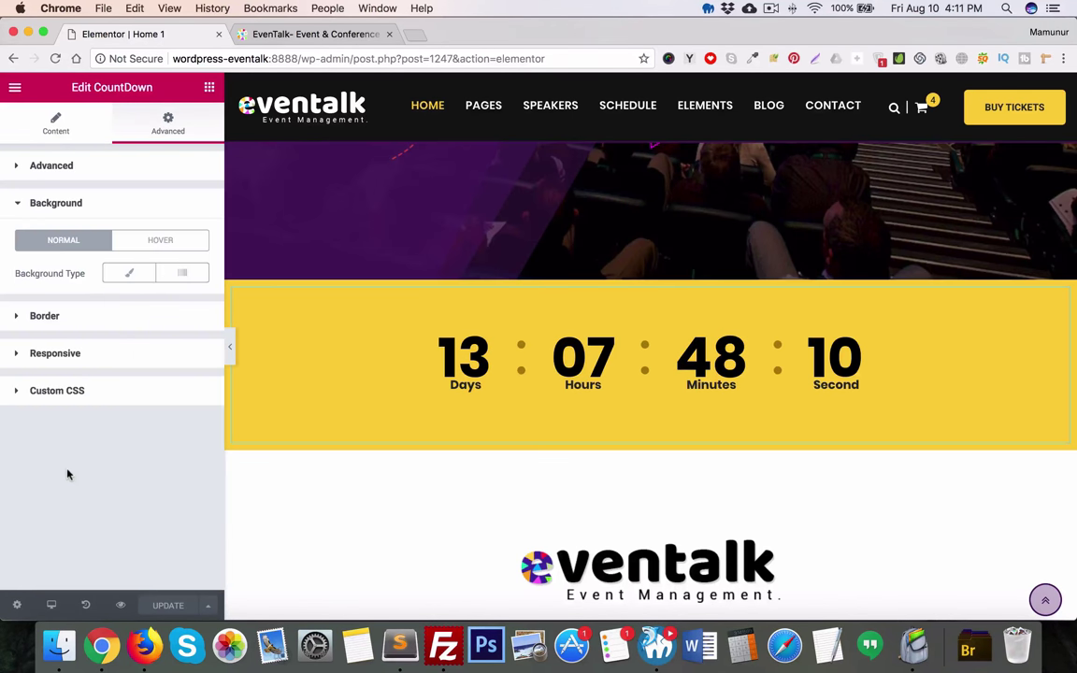
{"action": "left_click", "coordinate": [76, 322]}
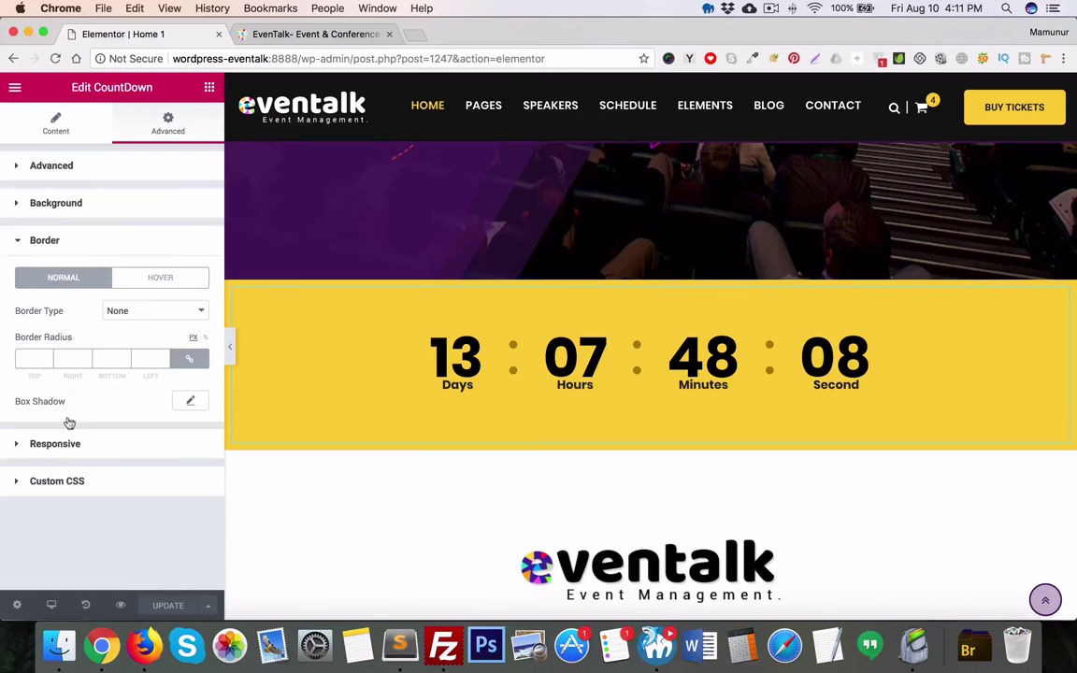
{"action": "left_click", "coordinate": [63, 450]}
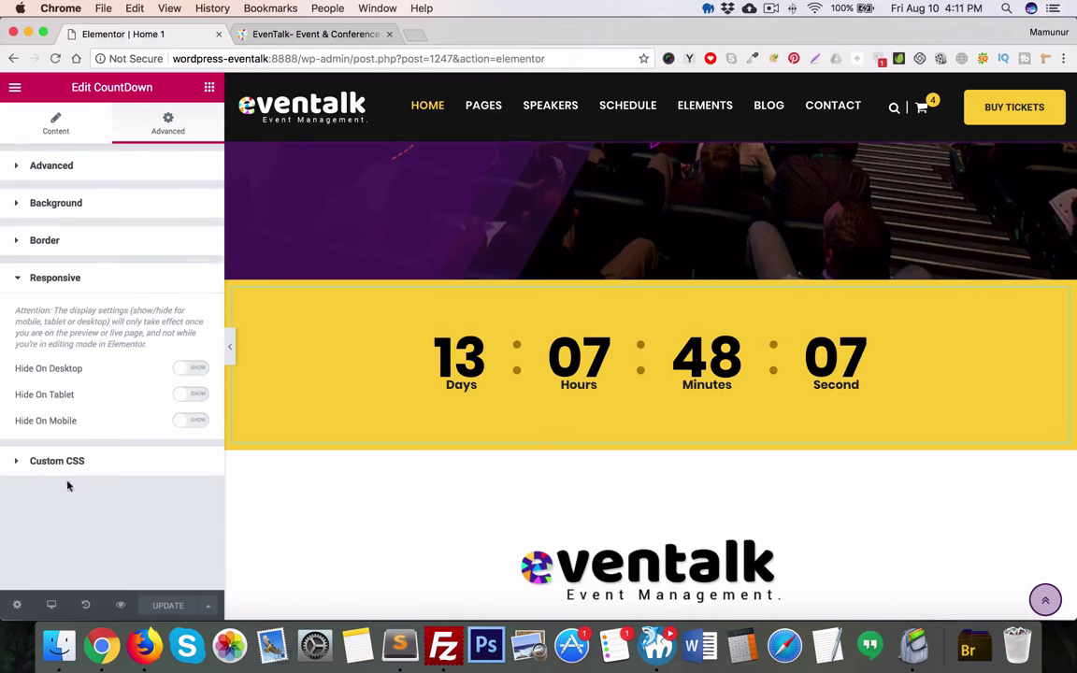
{"action": "left_click", "coordinate": [60, 134]}
- Open the settings of the Text With Title widget below the countdown and view its layout choices
{"action": "scroll", "coordinate": [555, 315], "scroll_direction": "down", "scroll_amount": 5}
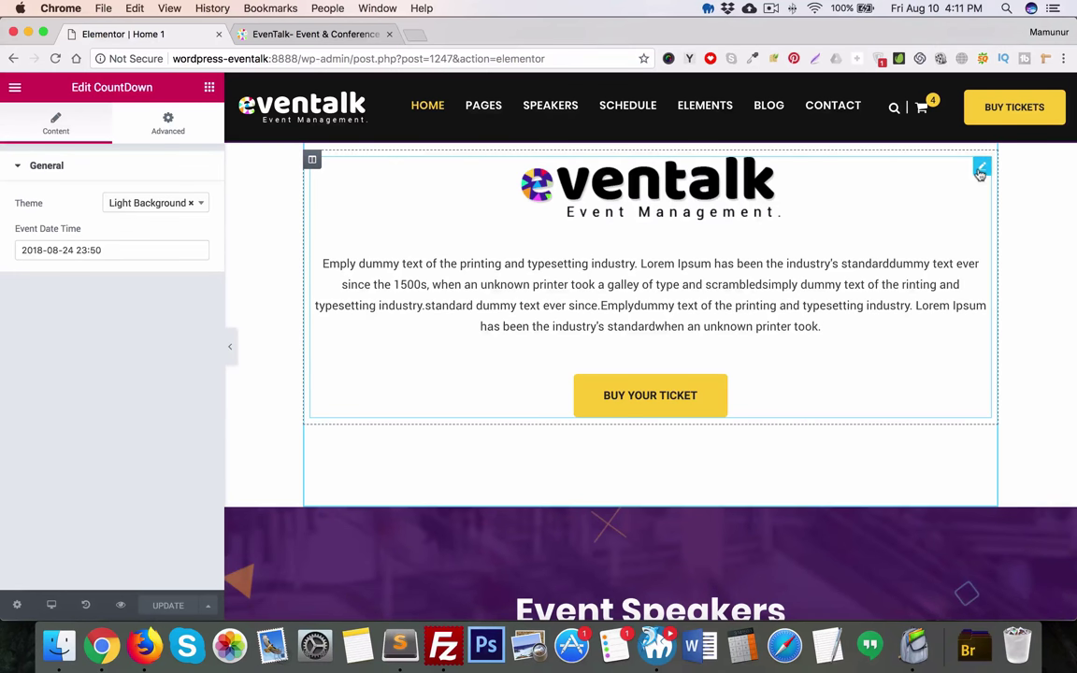
{"action": "left_click", "coordinate": [980, 171]}
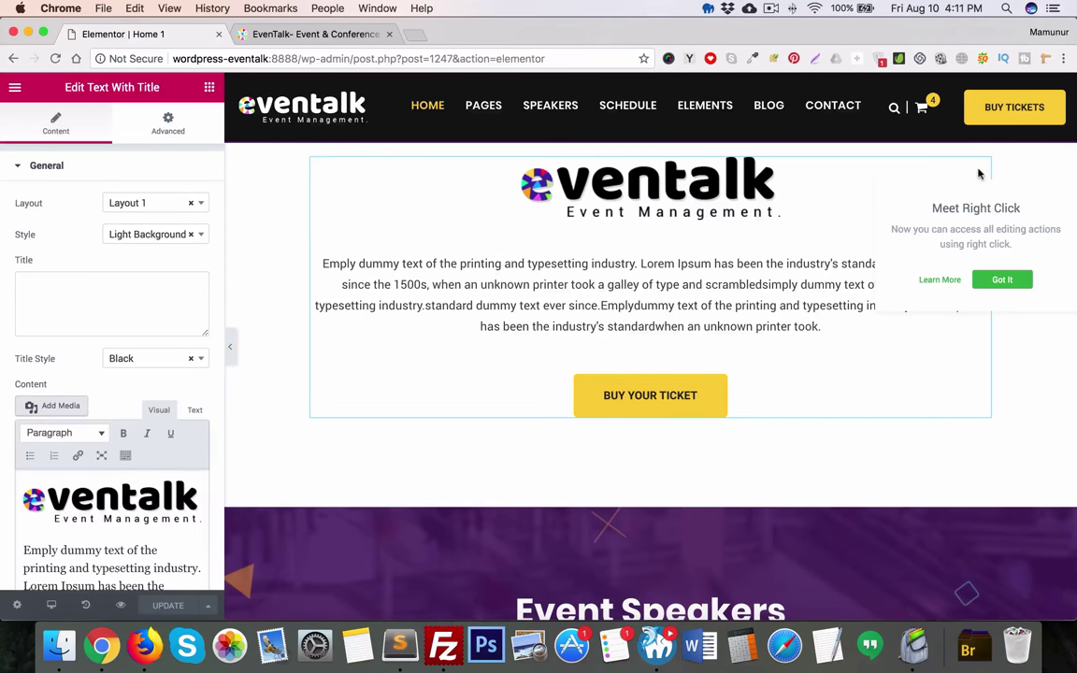
{"action": "left_click", "coordinate": [178, 204]}
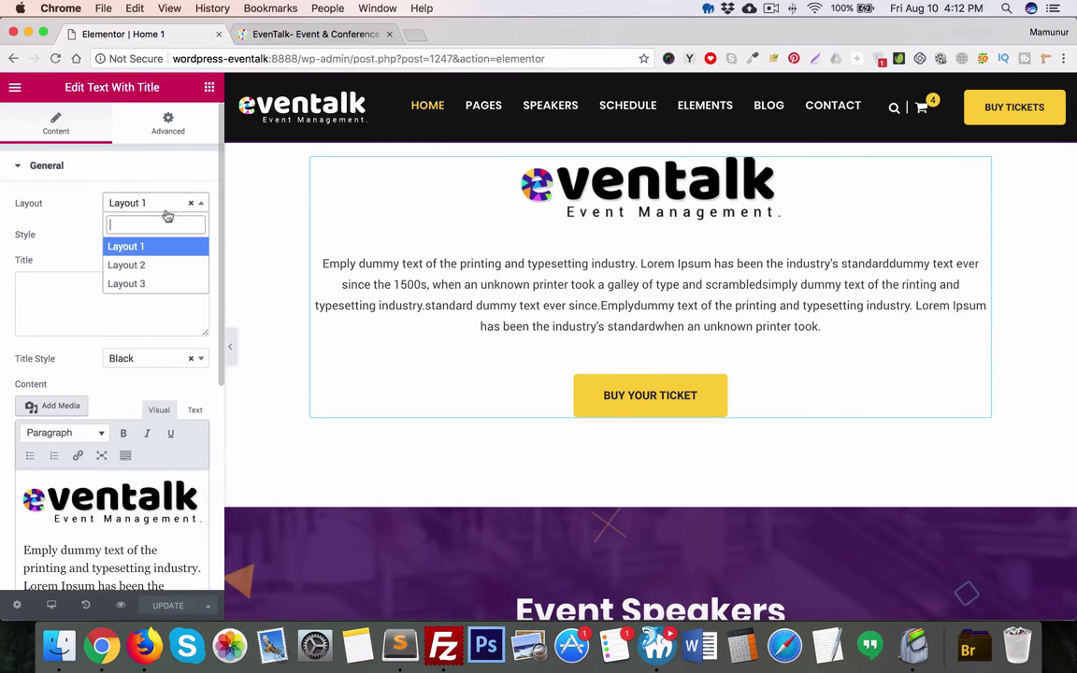
{"action": "left_click", "coordinate": [76, 261]}
- Look through the Text With Title widget's content editor, button text and button URL
{"action": "scroll", "coordinate": [77, 264], "scroll_direction": "down", "scroll_amount": 4}
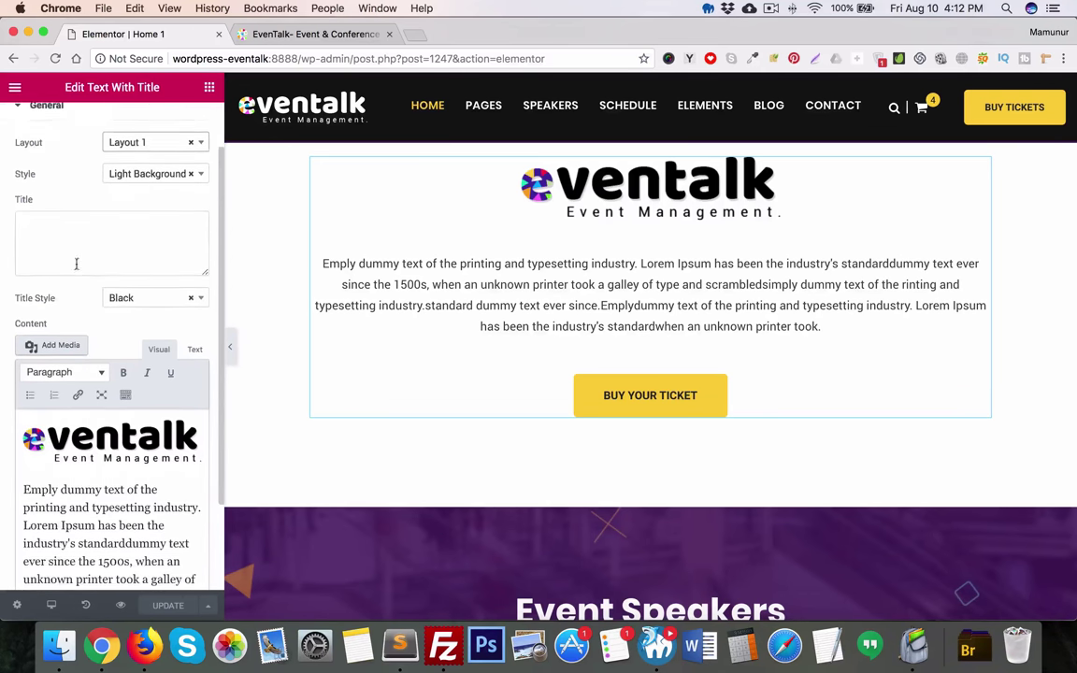
{"action": "left_click_drag", "start_coordinate": [95, 412], "coordinate": [88, 395]}
{"action": "scroll", "coordinate": [88, 397], "scroll_direction": "down", "scroll_amount": 5}
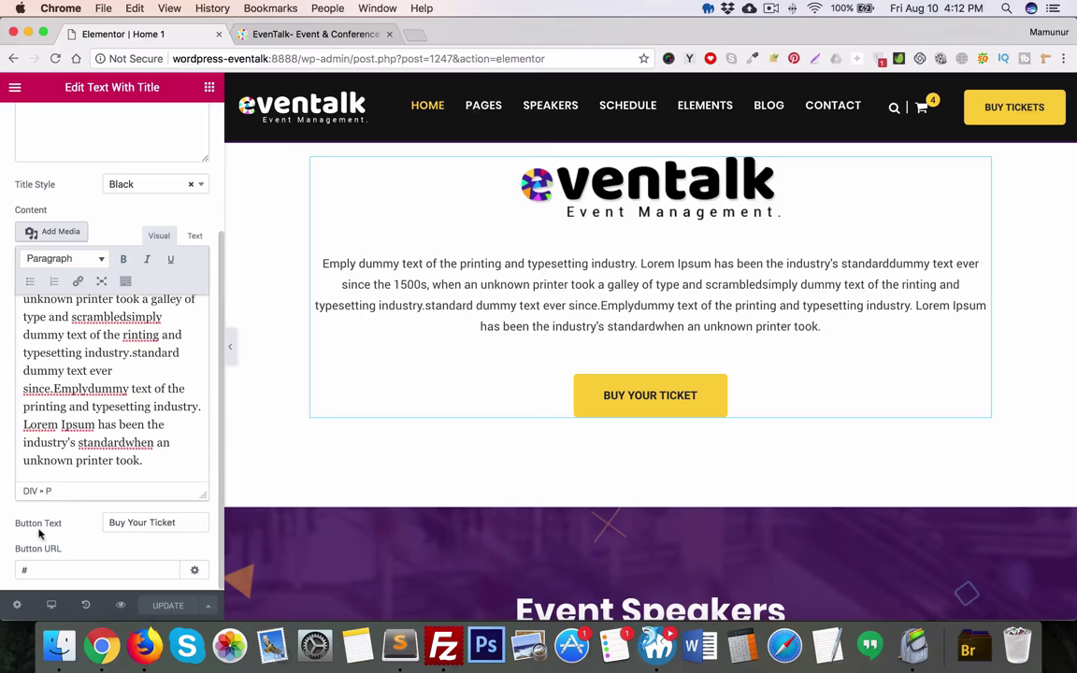
{"action": "left_click_drag", "start_coordinate": [154, 526], "coordinate": [109, 531]}
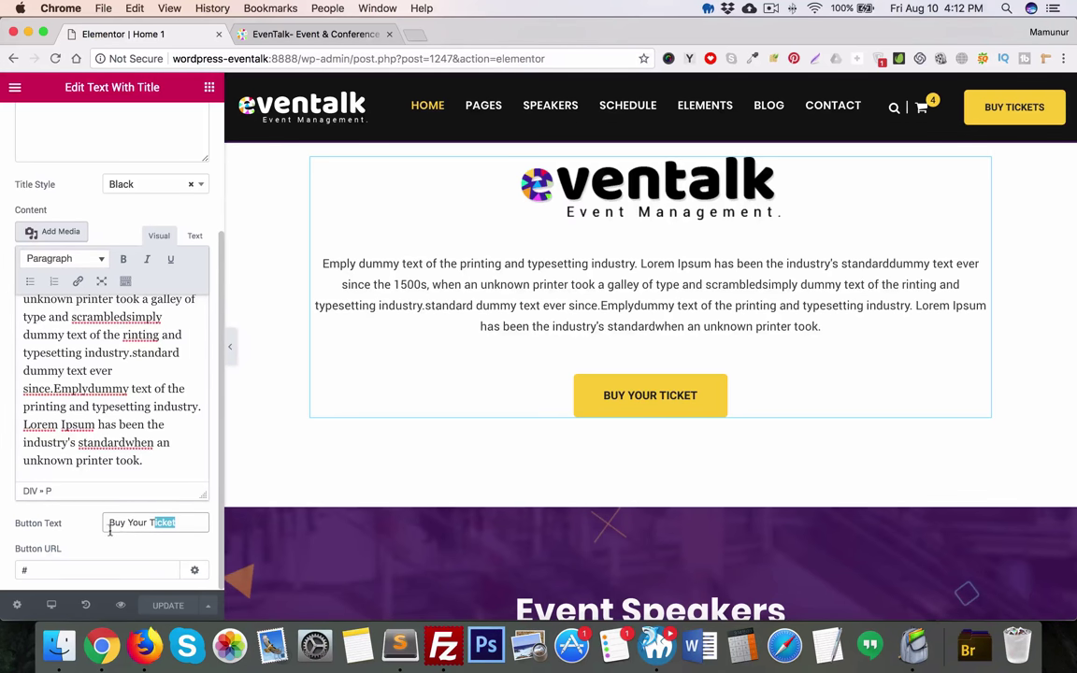
- Open the Speaker Grid widget's settings in the Event Speakers section and check its total number of items and category choices
{"action": "scroll", "coordinate": [652, 349], "scroll_direction": "down", "scroll_amount": 5}
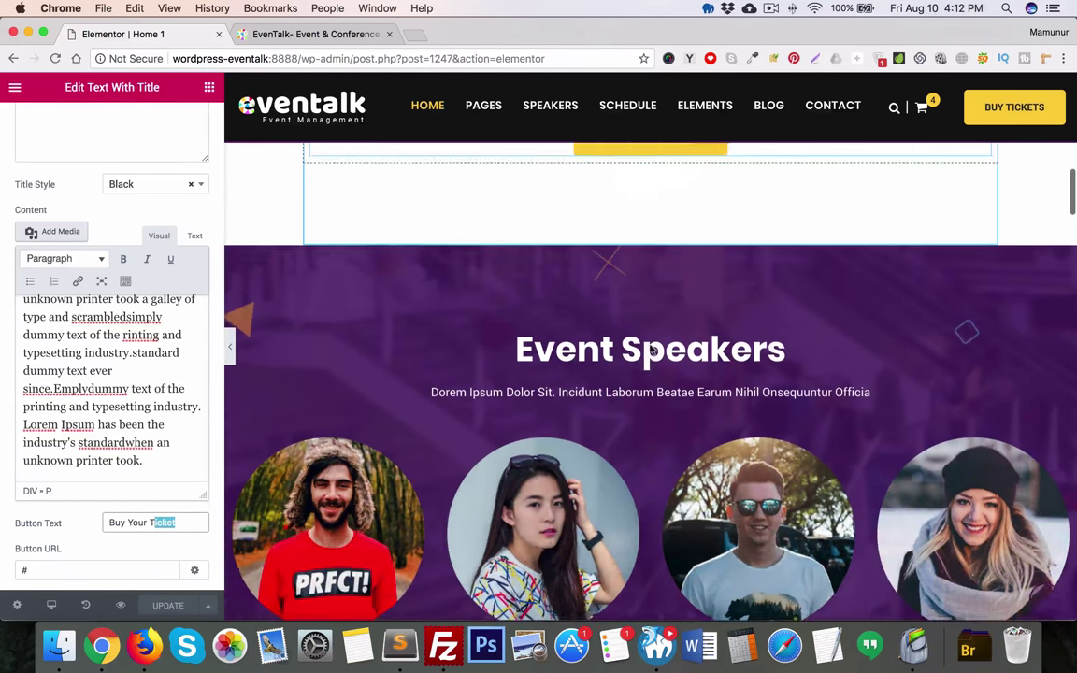
{"action": "scroll", "coordinate": [633, 425], "scroll_direction": "down", "scroll_amount": 1}
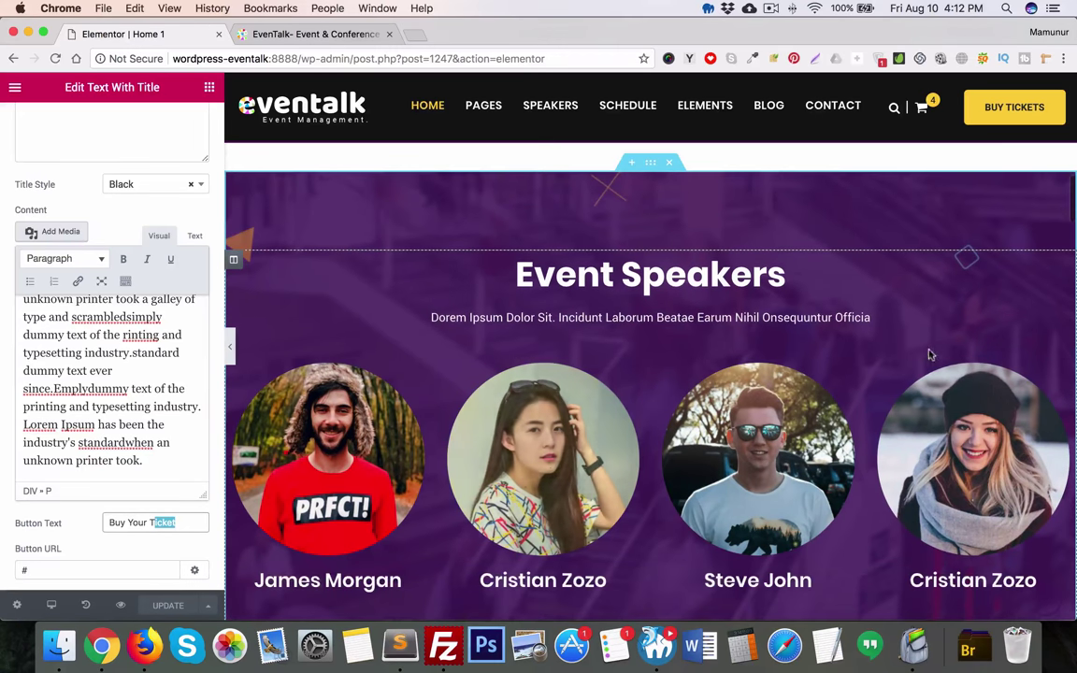
{"action": "left_click", "coordinate": [1061, 372]}
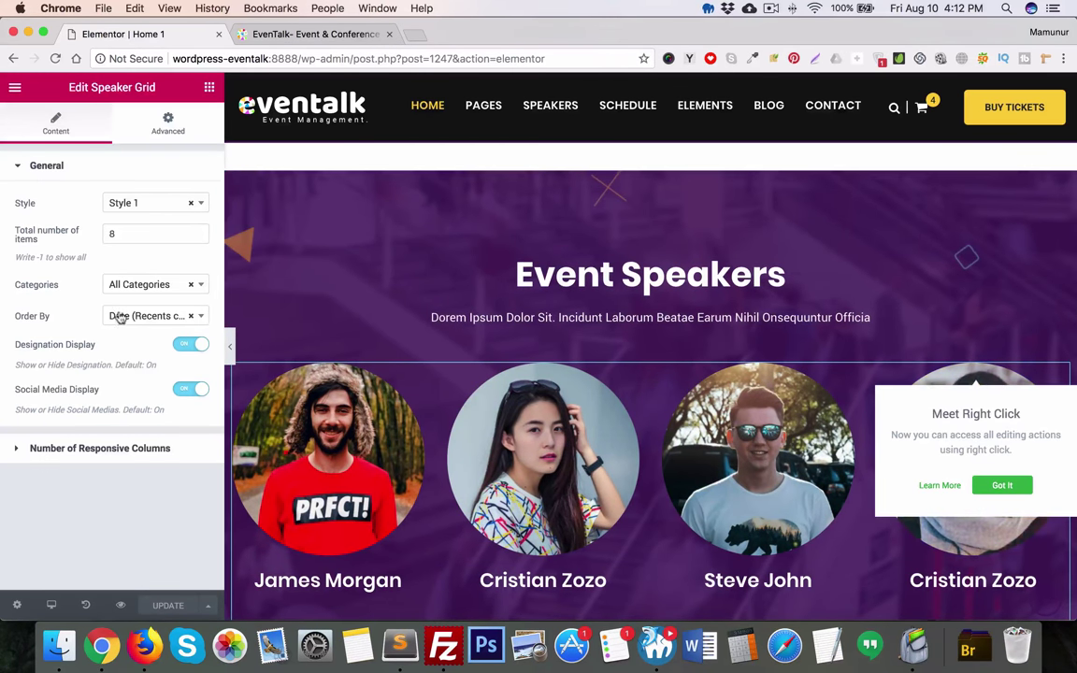
{"action": "left_click", "coordinate": [123, 236]}
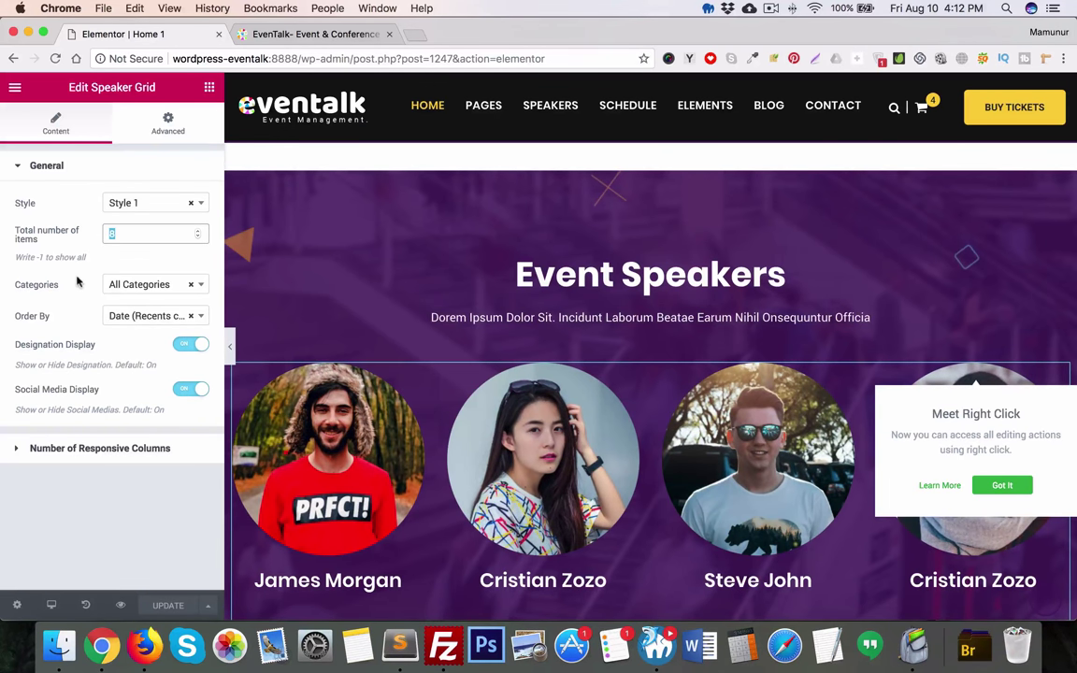
{"action": "left_click", "coordinate": [201, 289]}
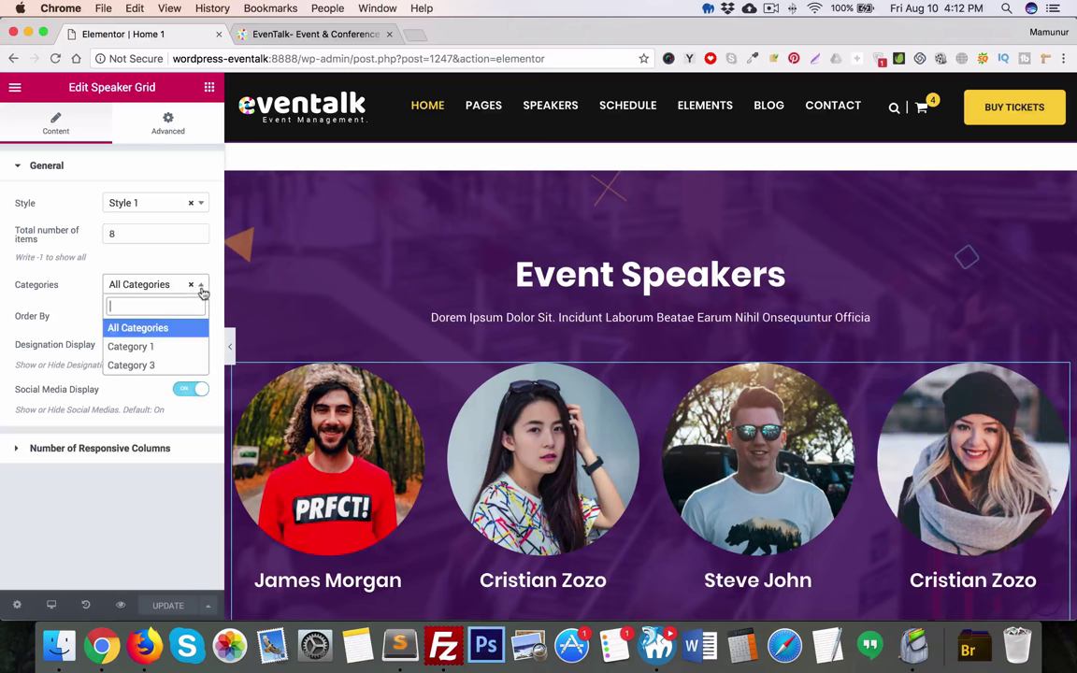
{"action": "left_click", "coordinate": [51, 314]}
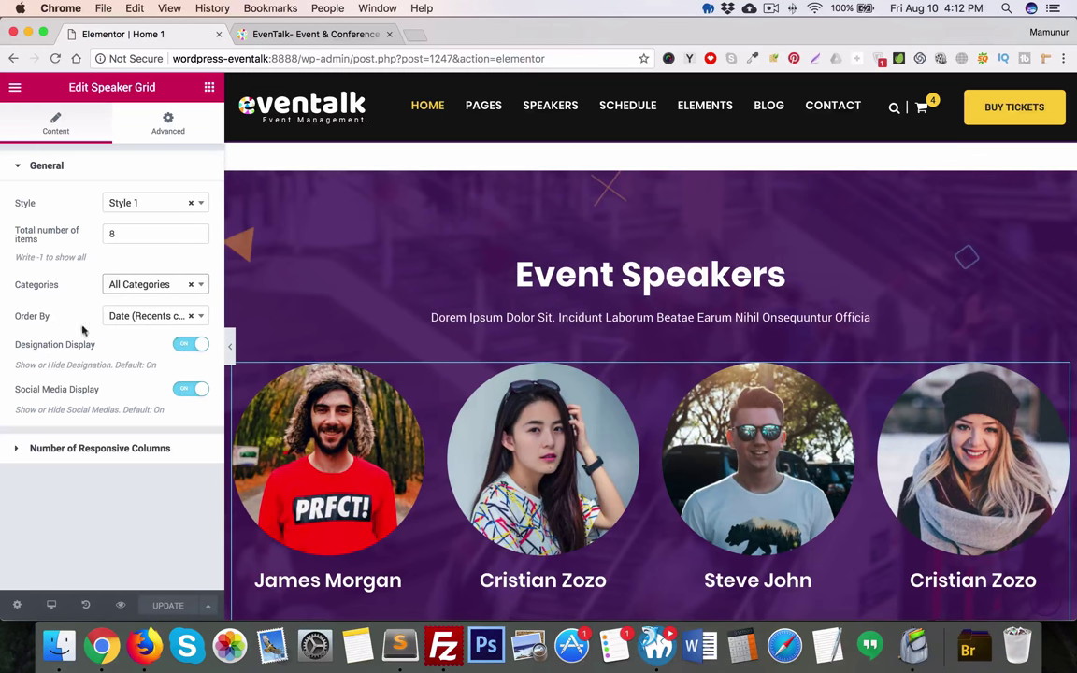
- View the Speaker Grid's ordering choices and its number of responsive columns
{"action": "left_click", "coordinate": [205, 320]}
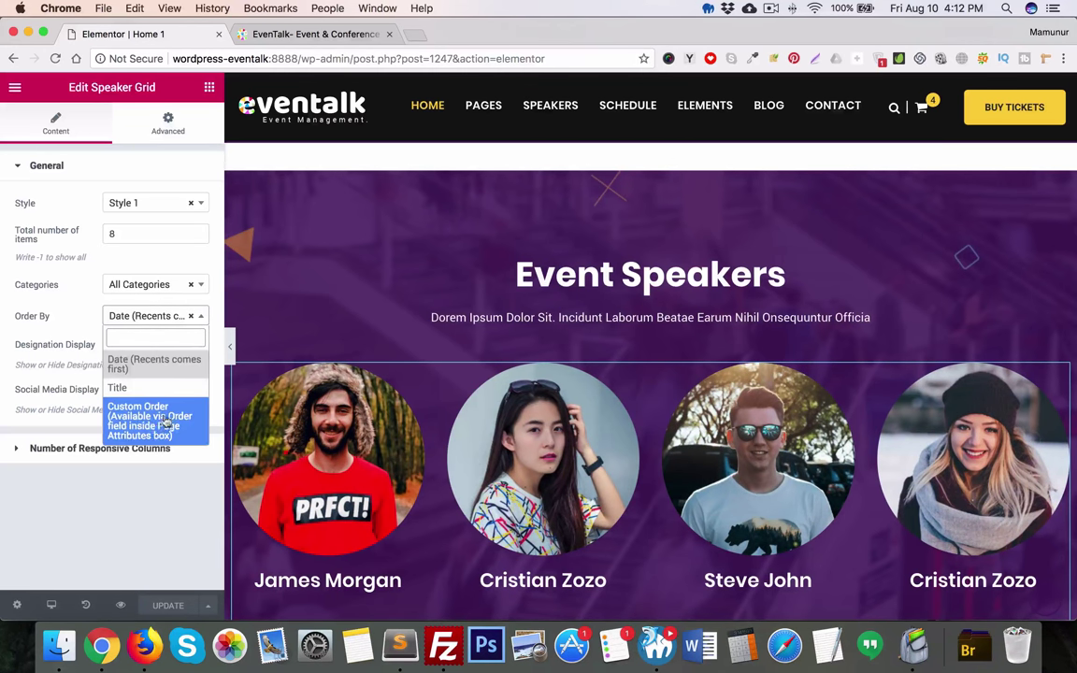
{"action": "left_click", "coordinate": [69, 310]}
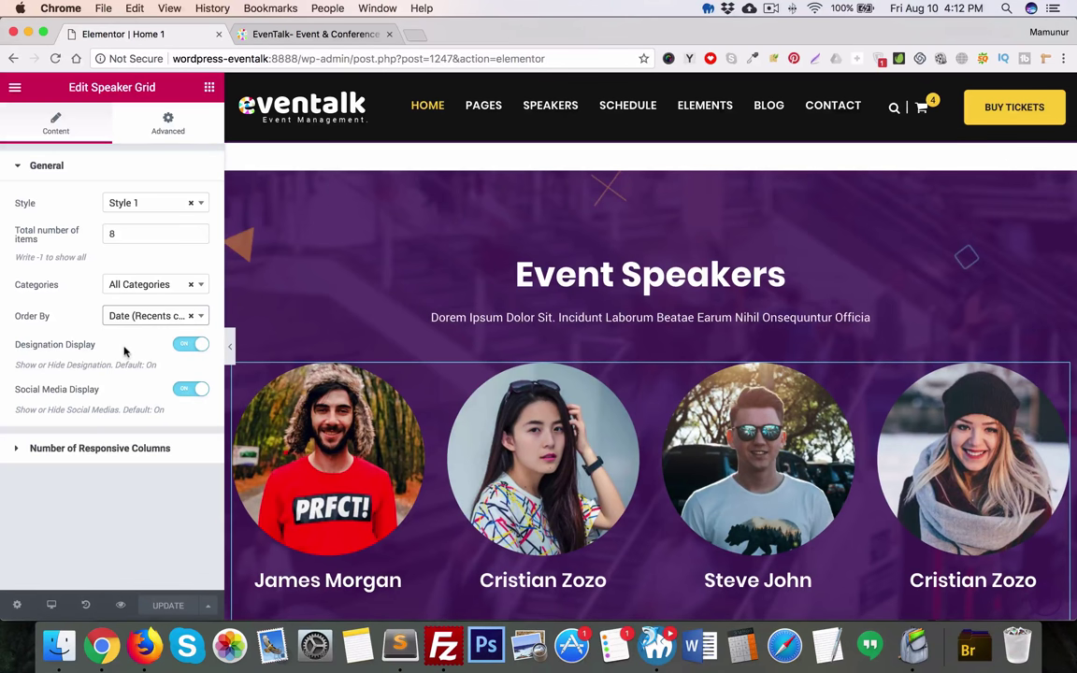
{"action": "left_click", "coordinate": [91, 449]}
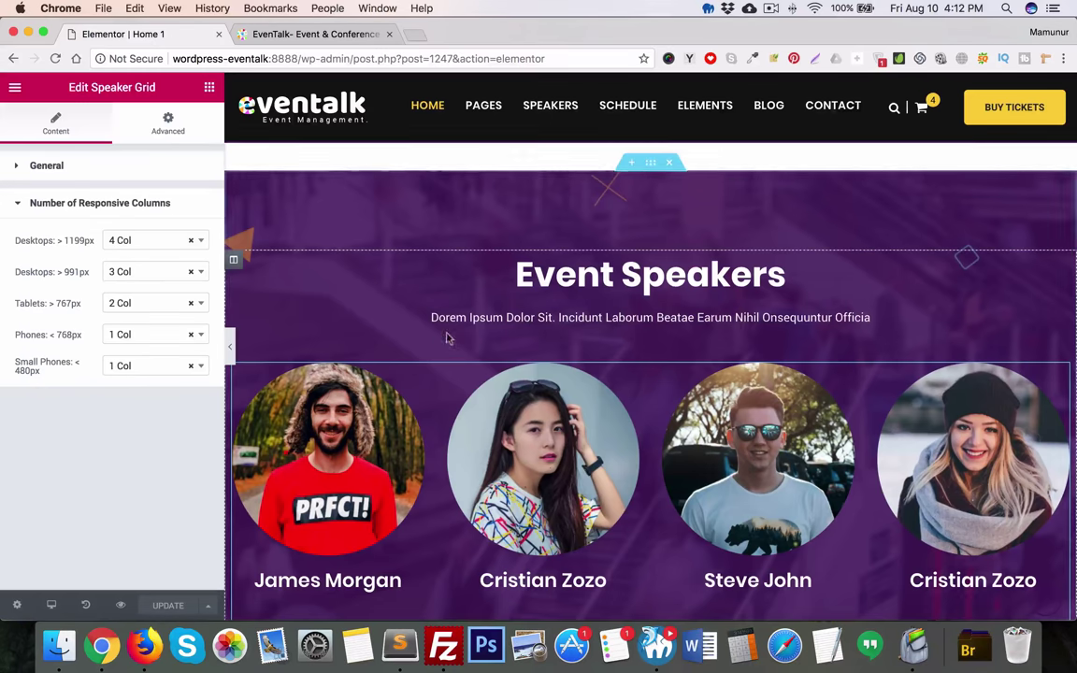
- Open the Event widget's settings in the Conference Schedule section and view its style choices
{"action": "scroll", "coordinate": [449, 337], "scroll_direction": "down", "scroll_amount": 15}
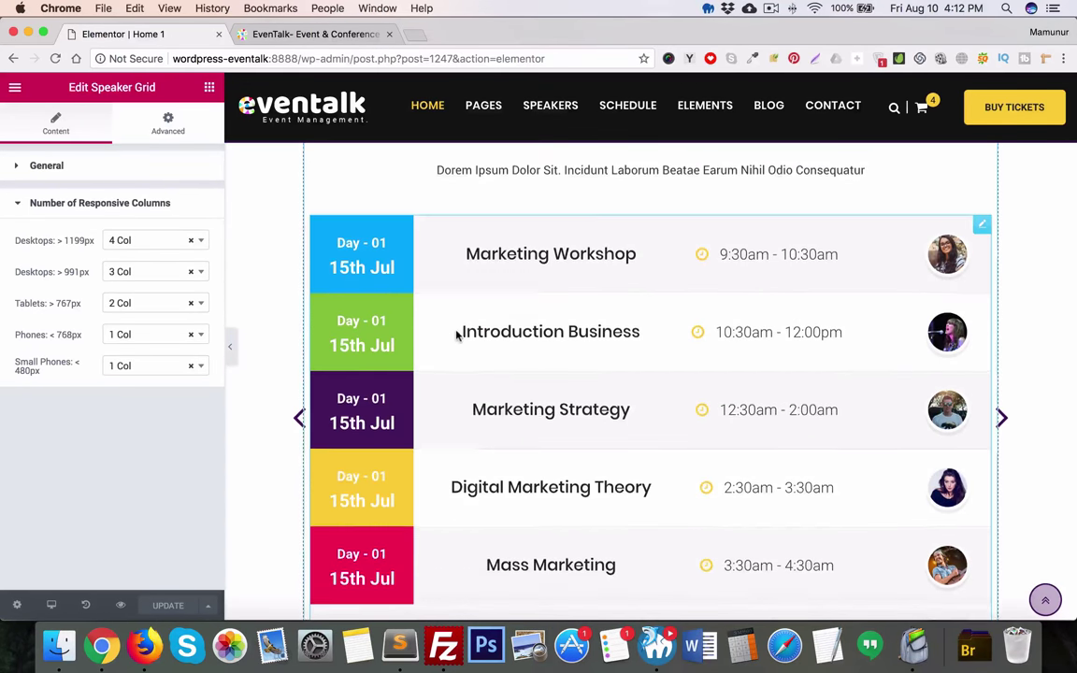
{"action": "scroll", "coordinate": [458, 334], "scroll_direction": "up", "scroll_amount": 2}
{"action": "left_click", "coordinate": [982, 281]}
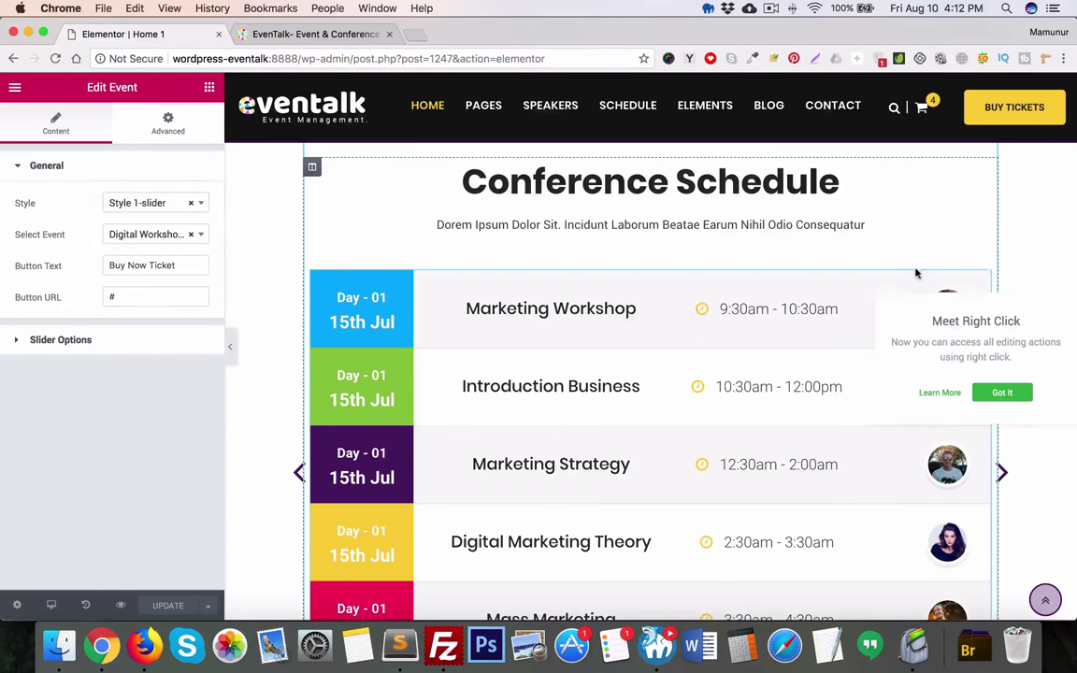
{"action": "left_click", "coordinate": [203, 205]}
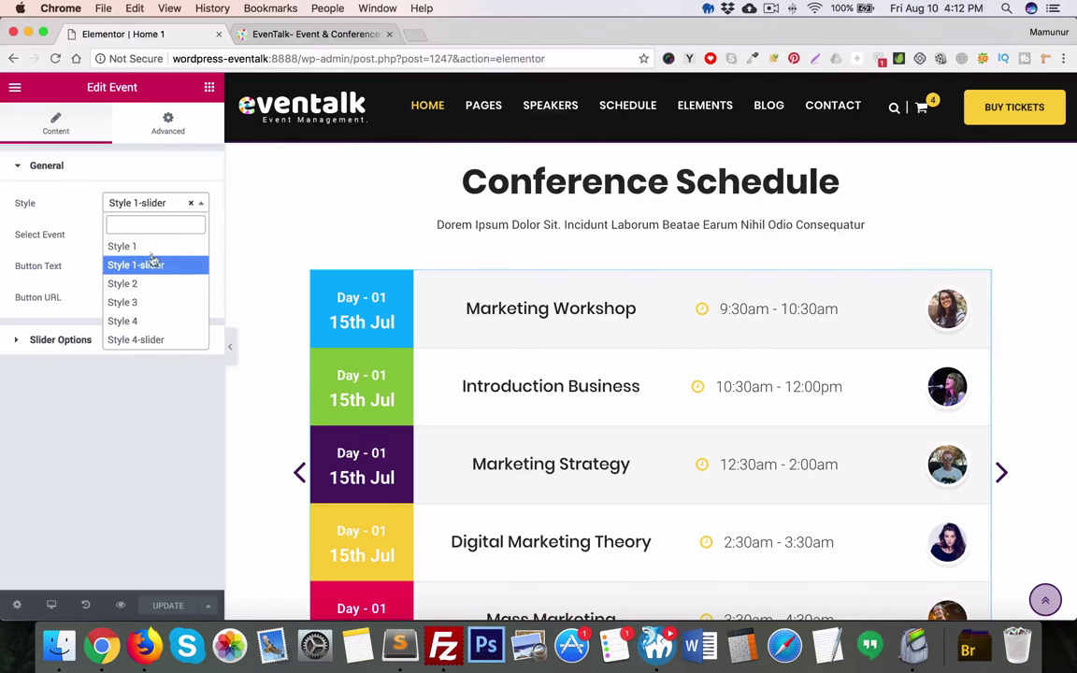
{"action": "left_click", "coordinate": [72, 218]}
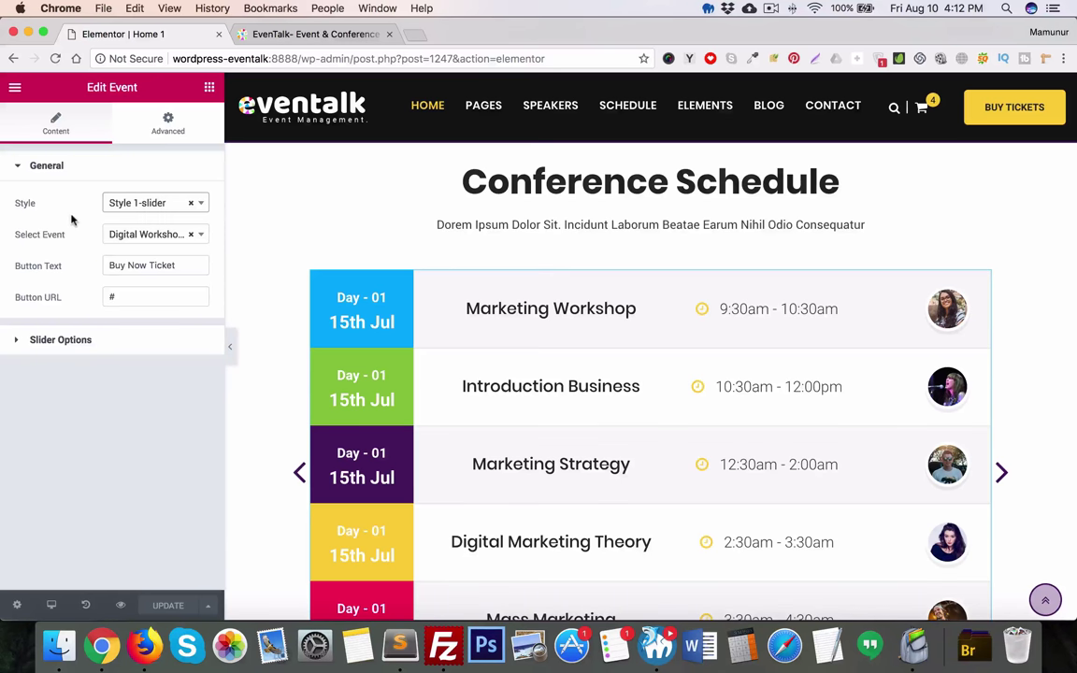
- Check the Event widget's selectable events, button text and slider options
{"action": "left_click", "coordinate": [140, 242]}
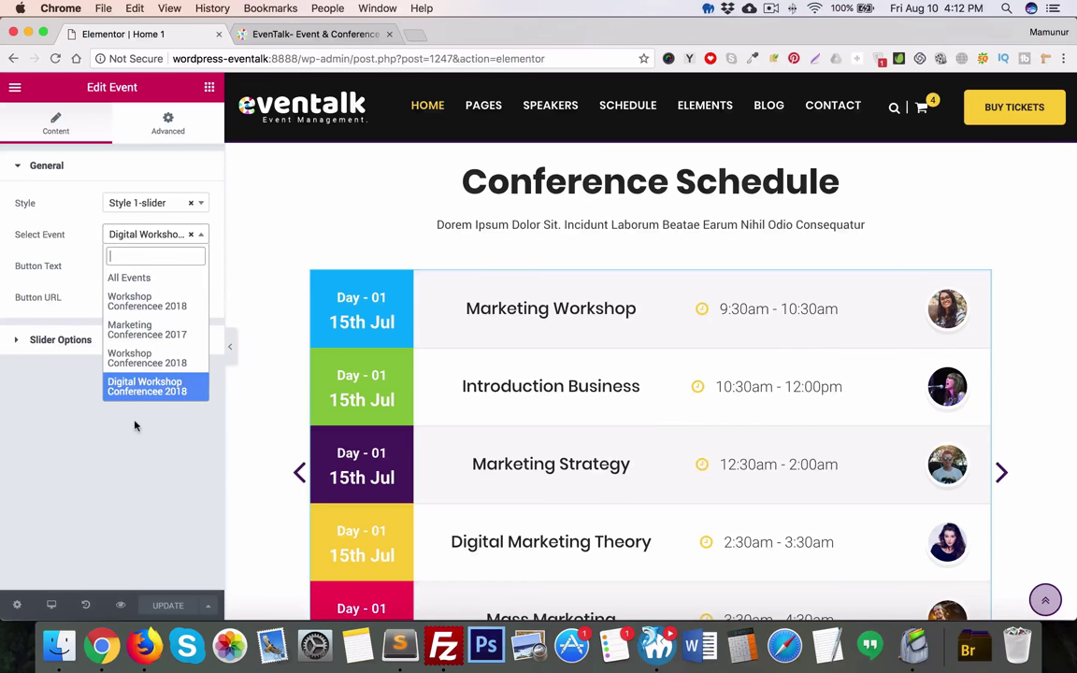
{"action": "left_click", "coordinate": [120, 379]}
{"action": "left_click_drag", "start_coordinate": [156, 268], "coordinate": [58, 271]}
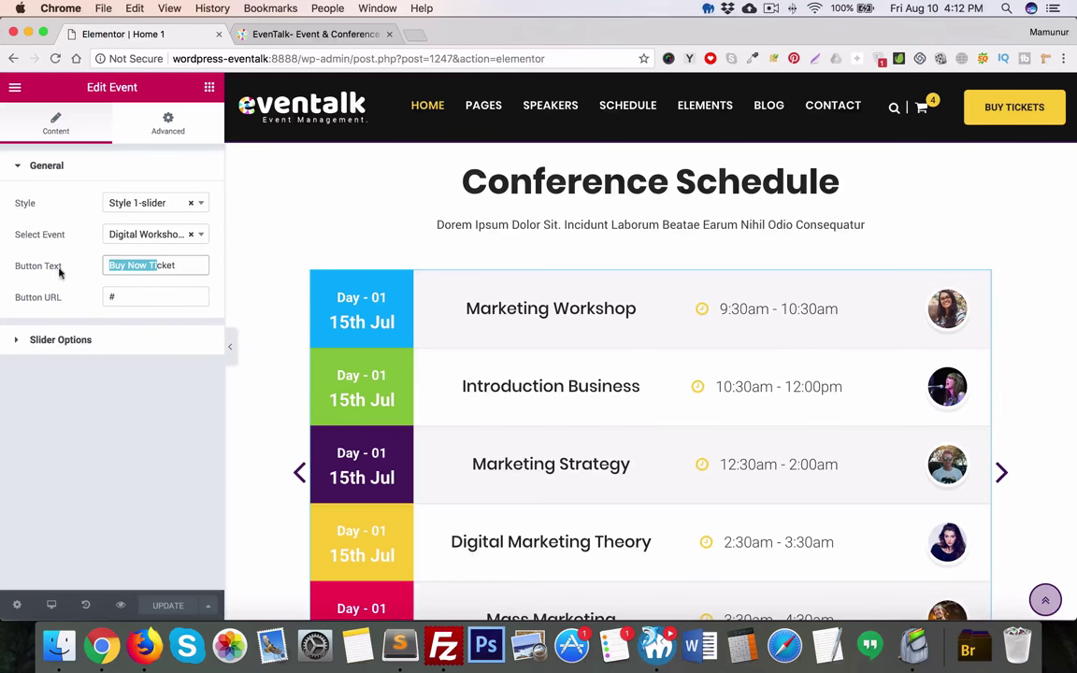
{"action": "left_click", "coordinate": [80, 345]}
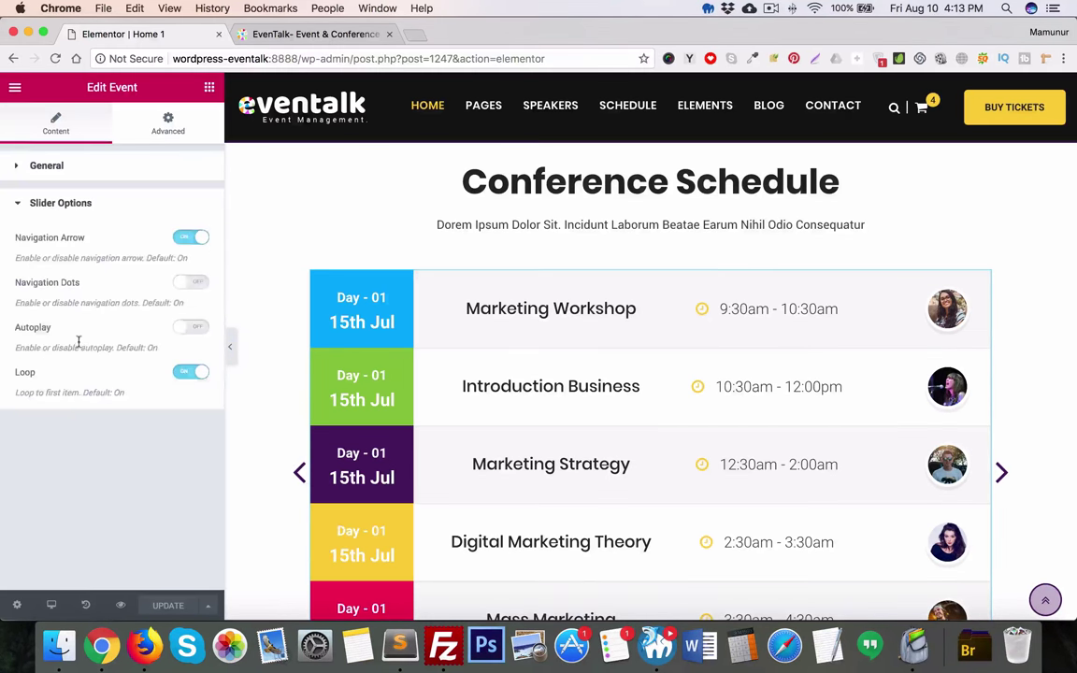